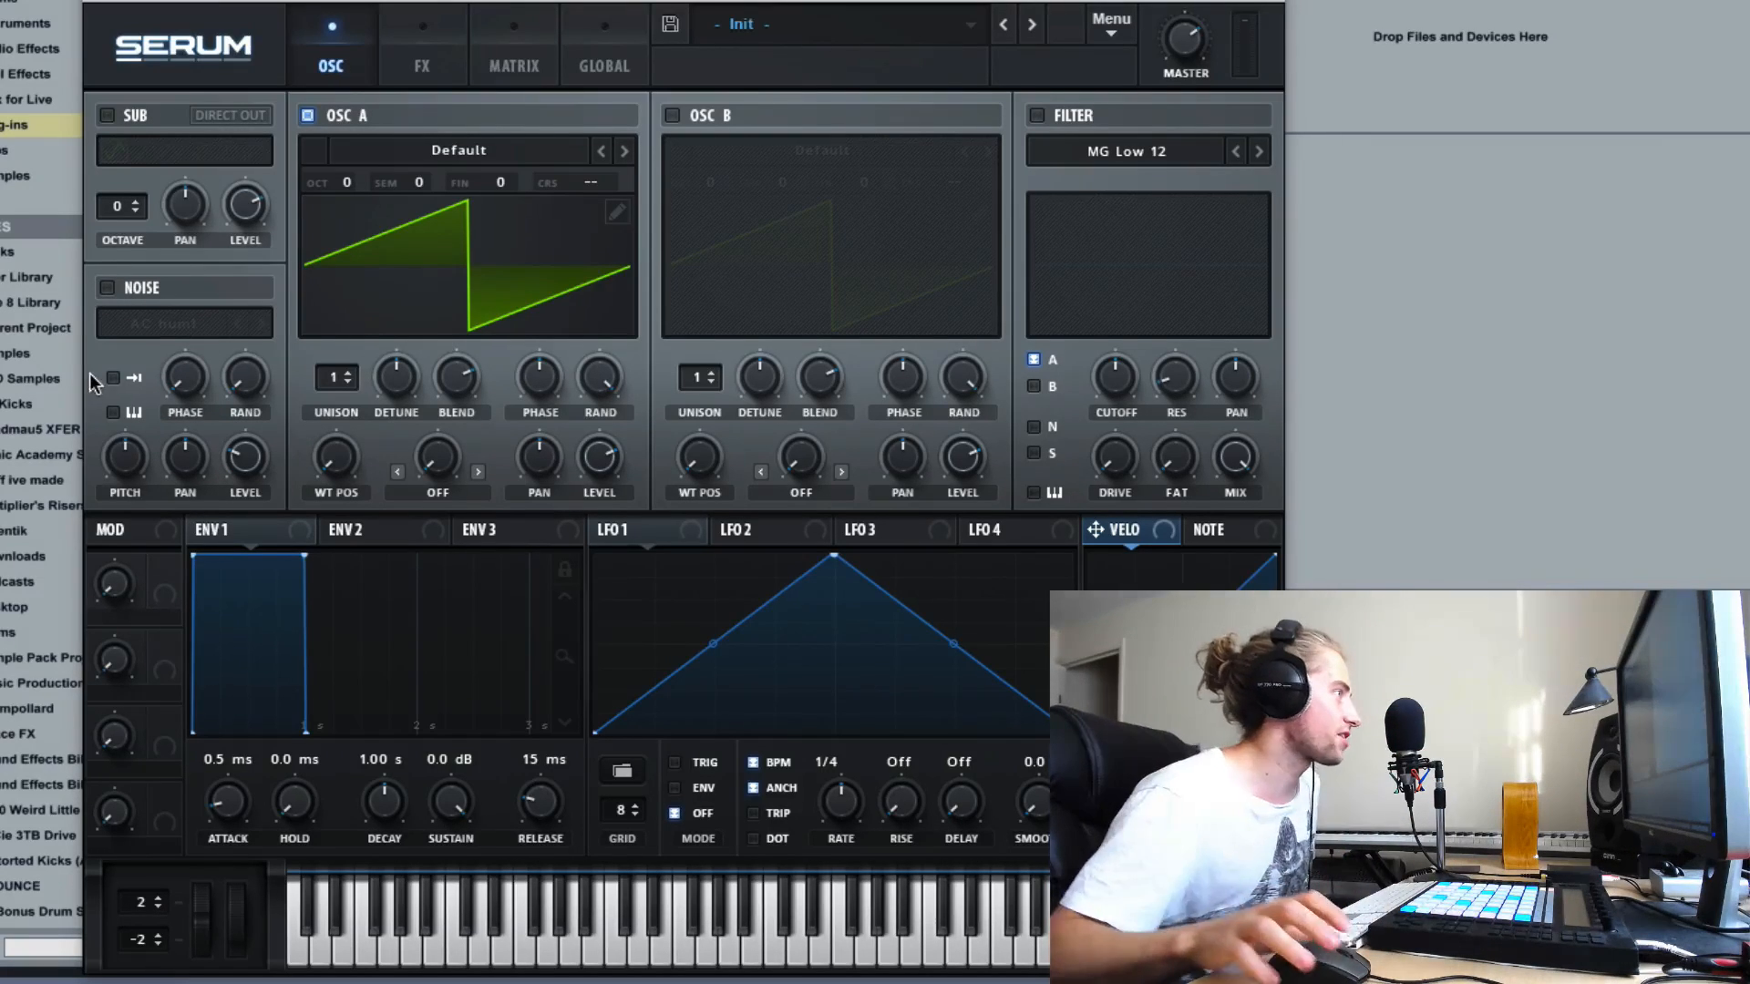
- Reset the synth to the initial default patch with Init Preset
left_click(1106, 20)
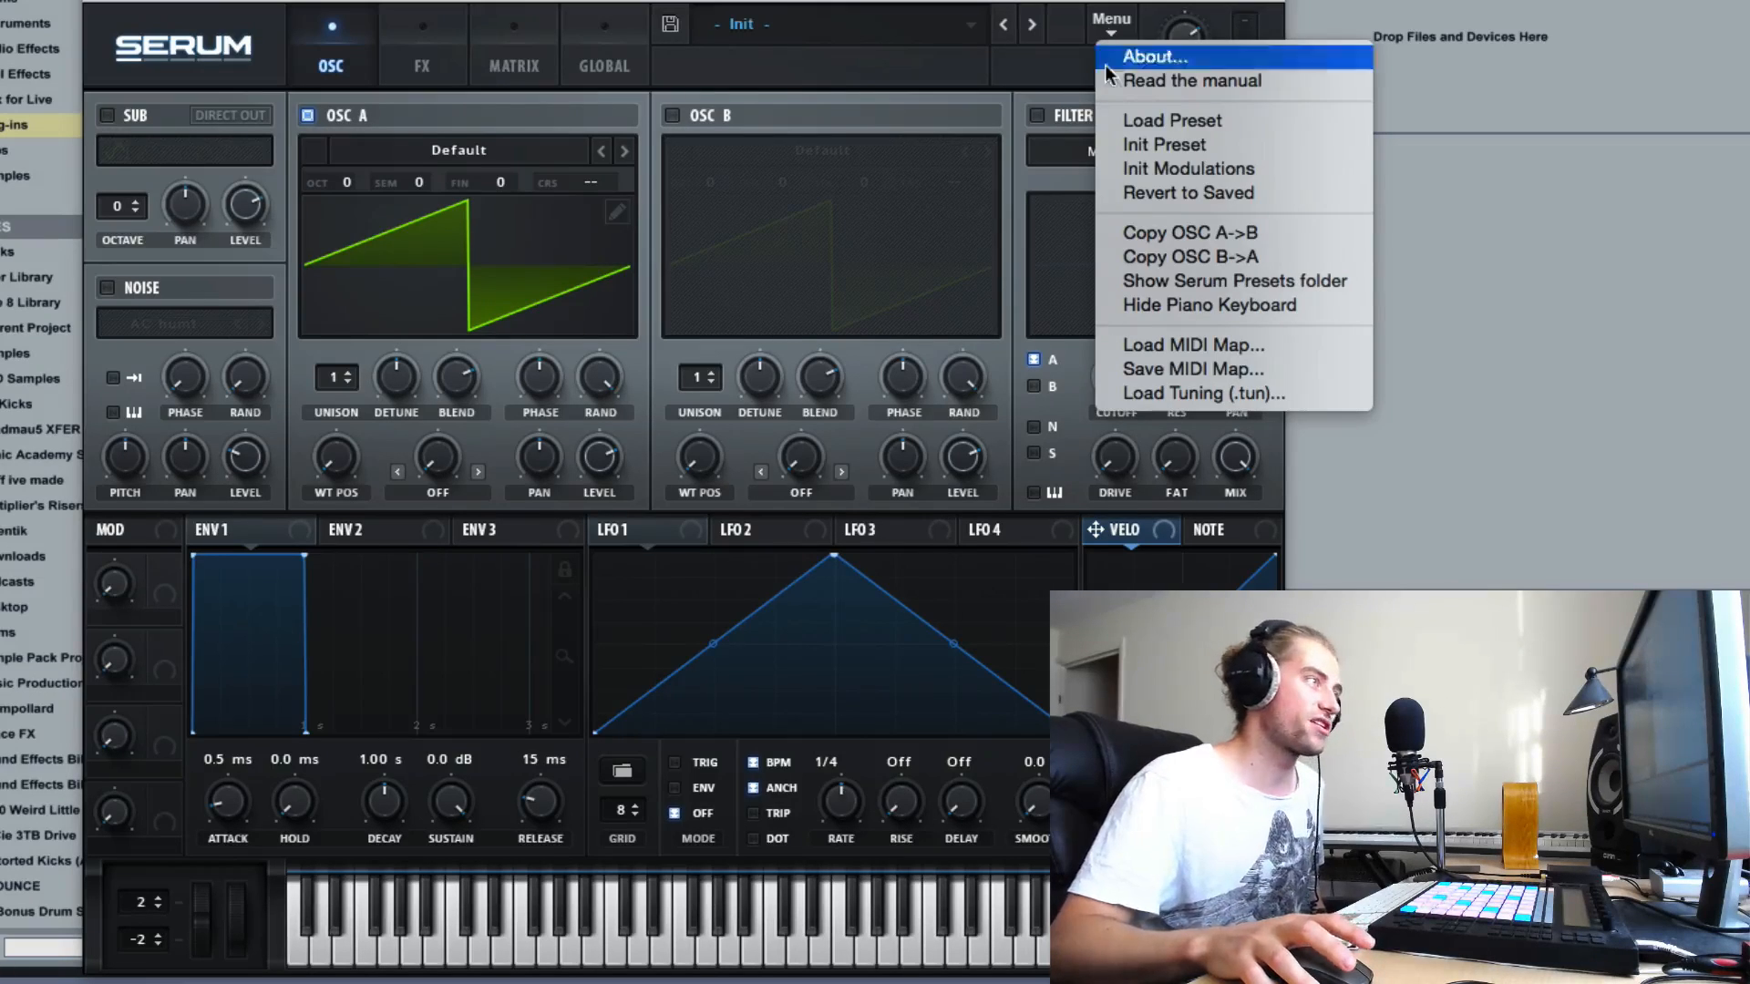
left_click(1120, 25)
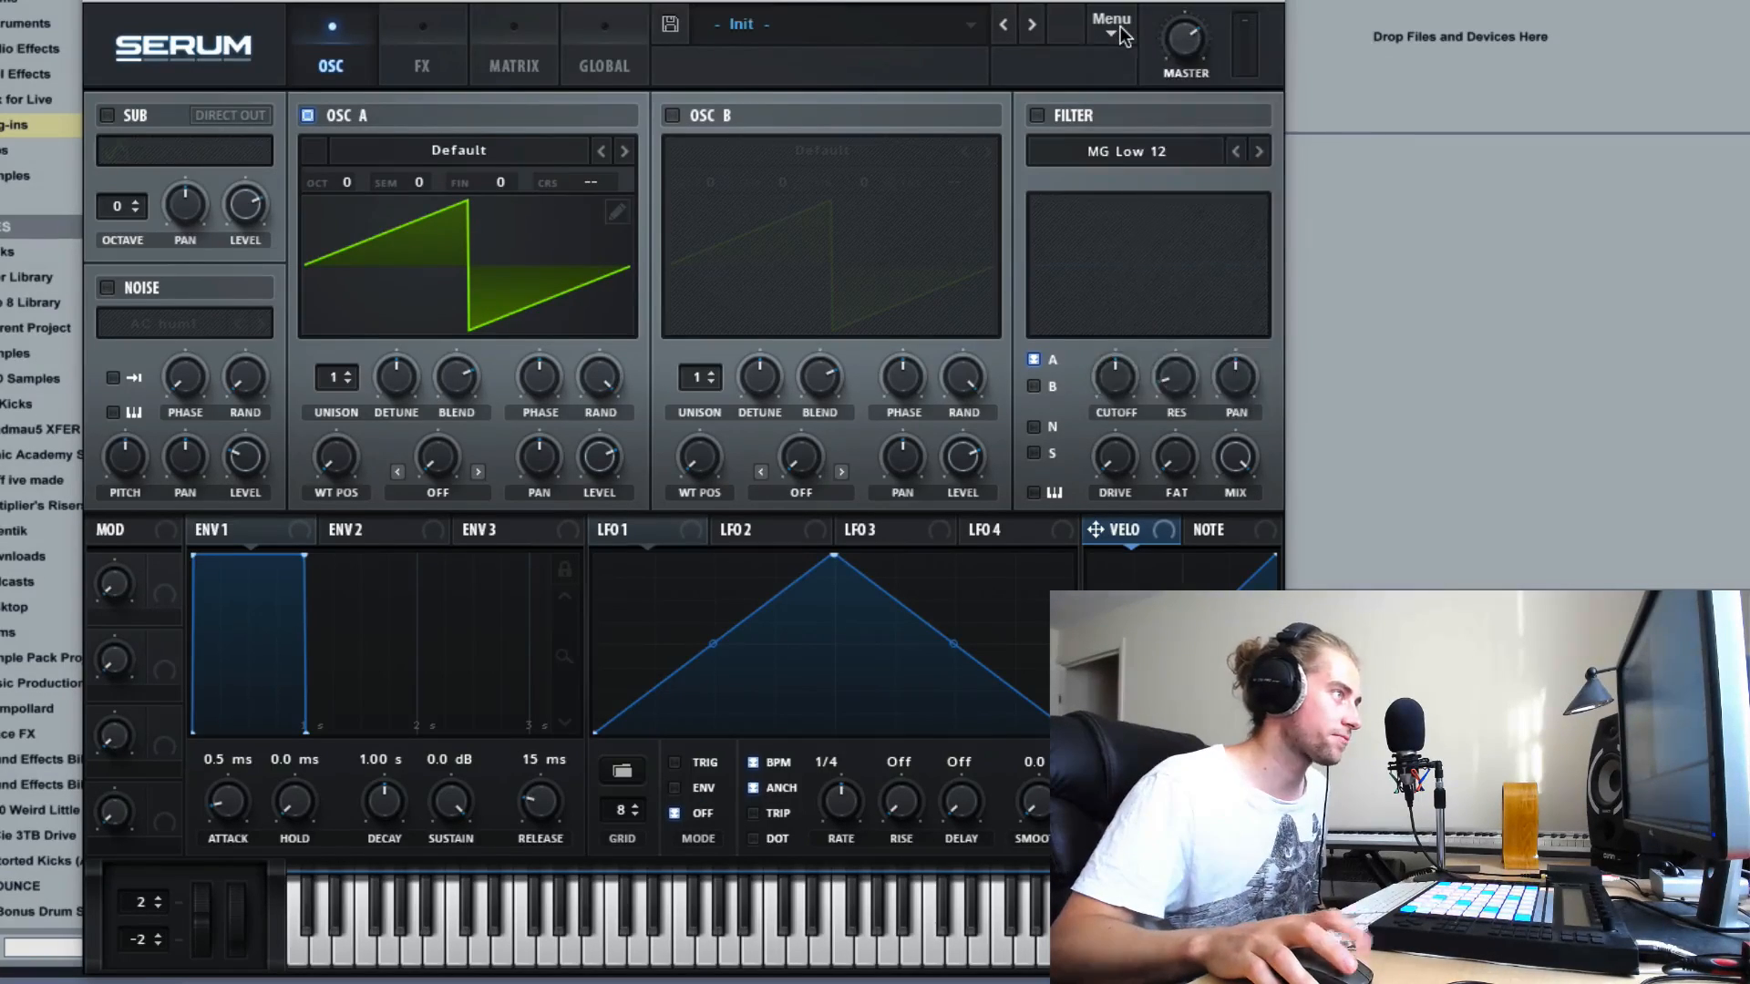
left_click(1119, 25)
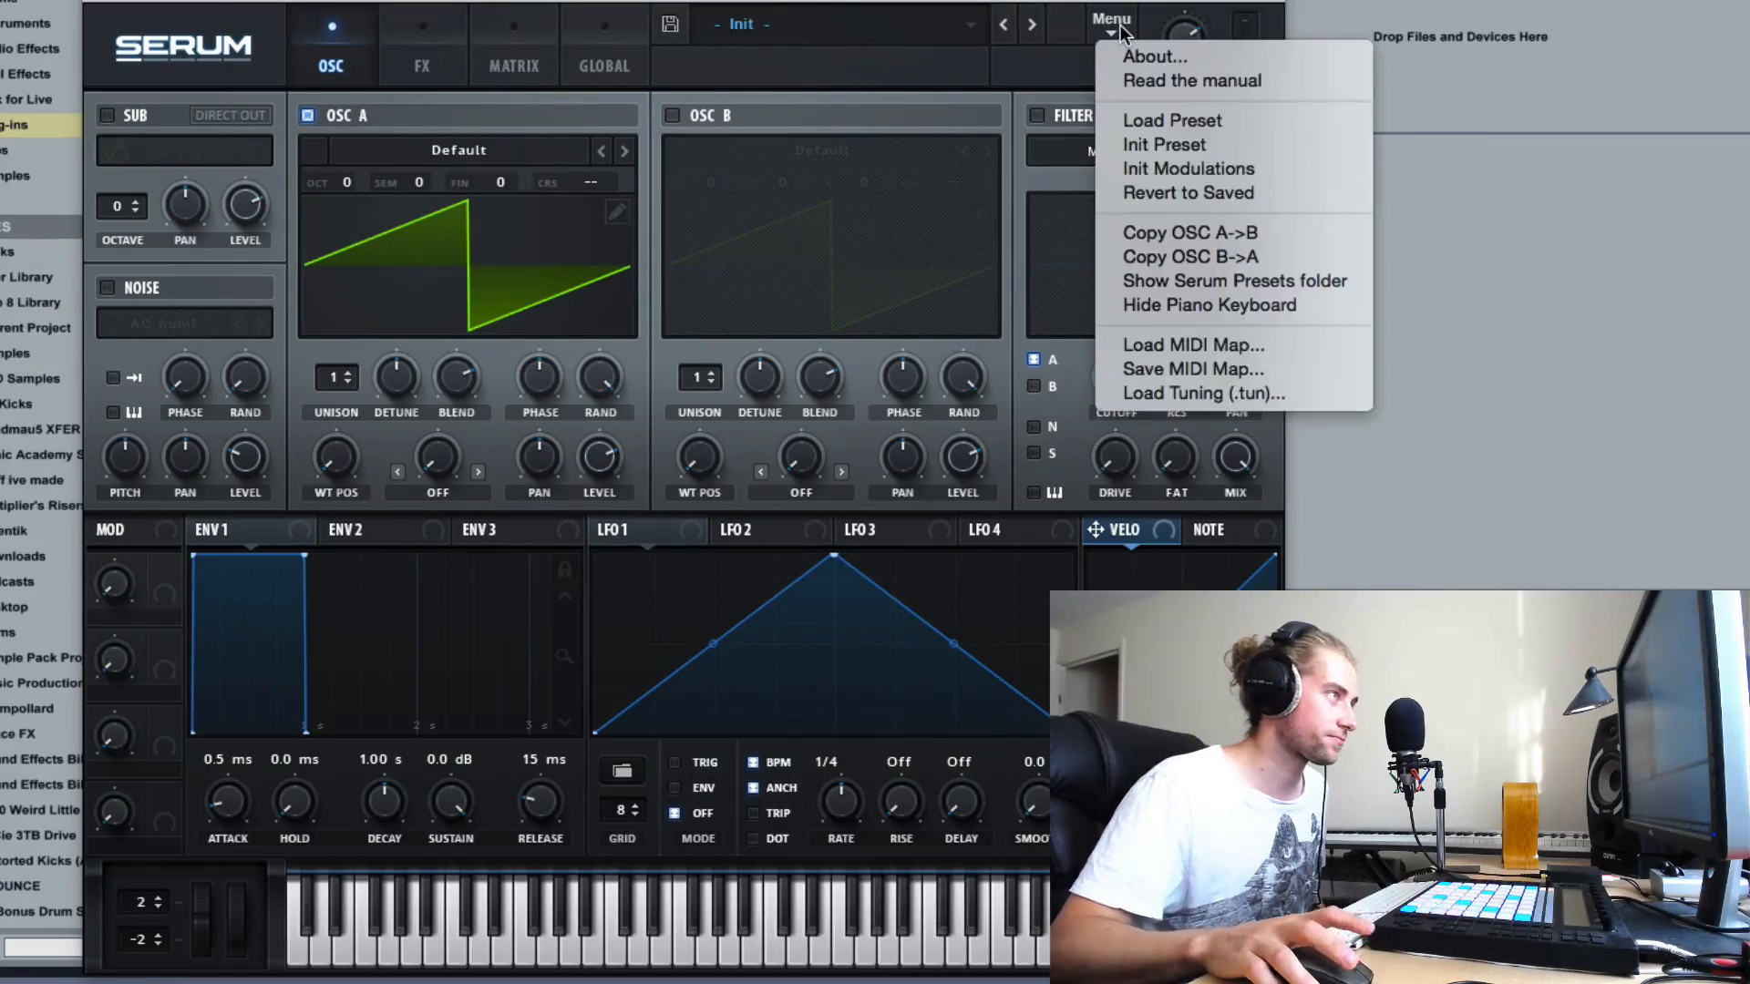
left_click(1130, 146)
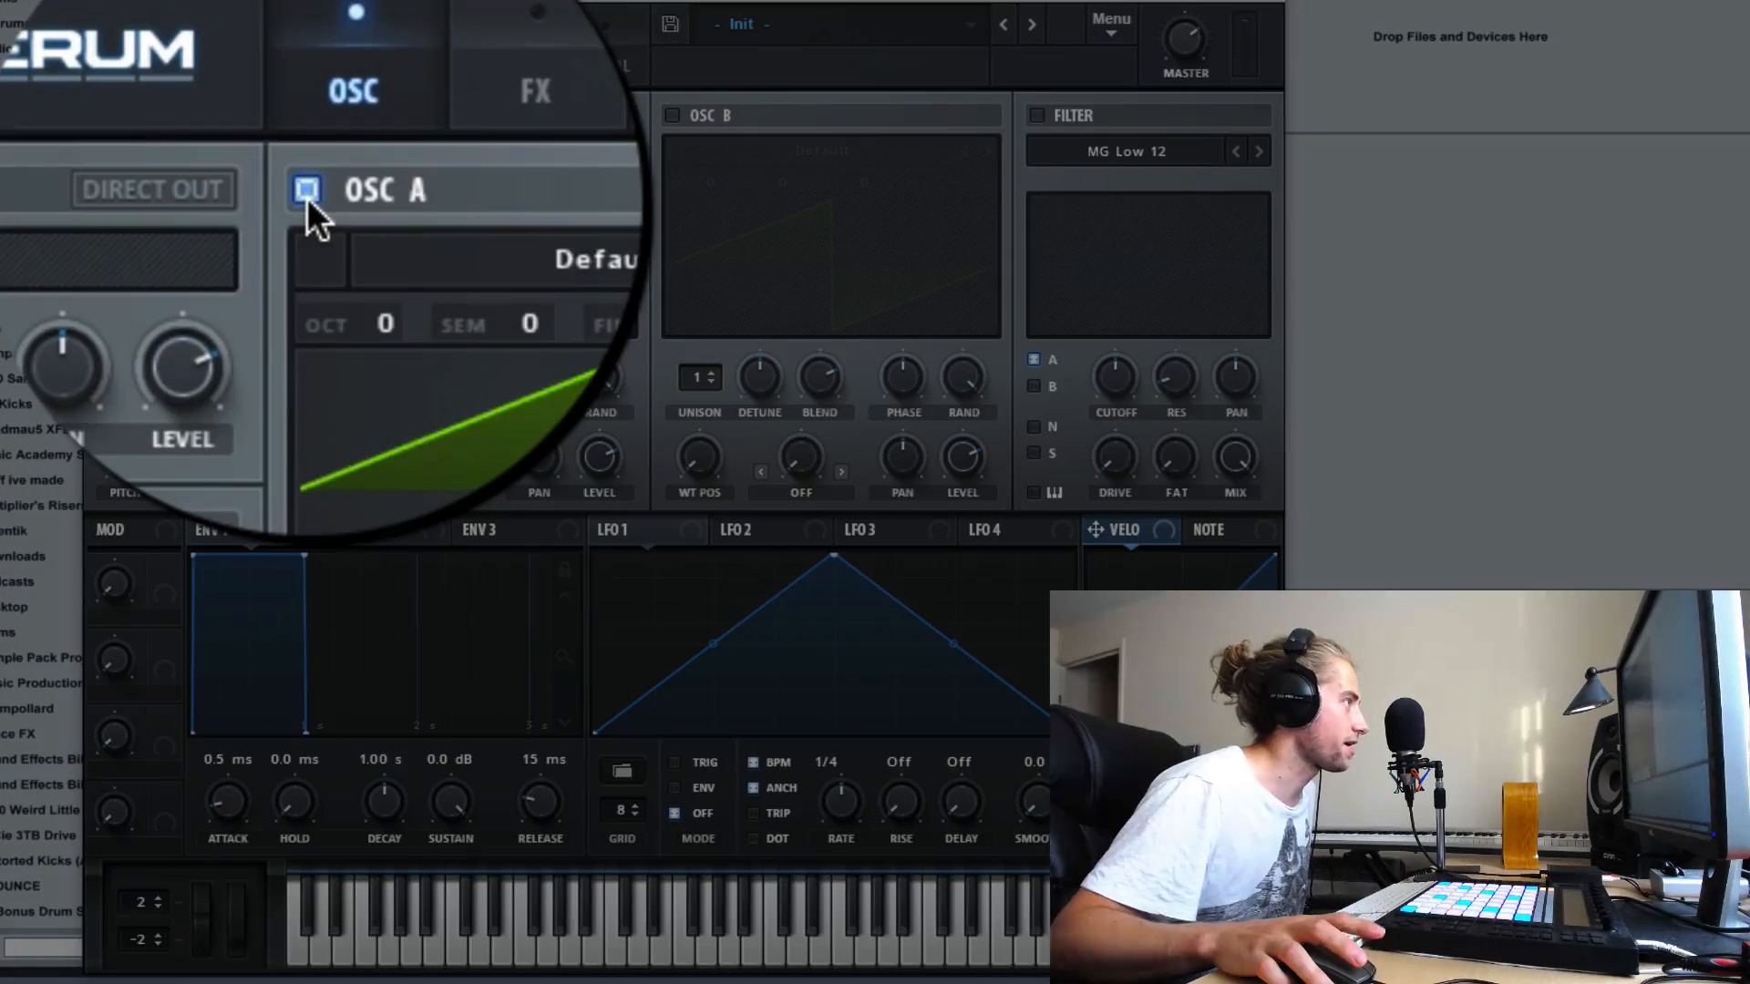
- Switch off oscillator A and enable the noise oscillator
left_click(308, 117)
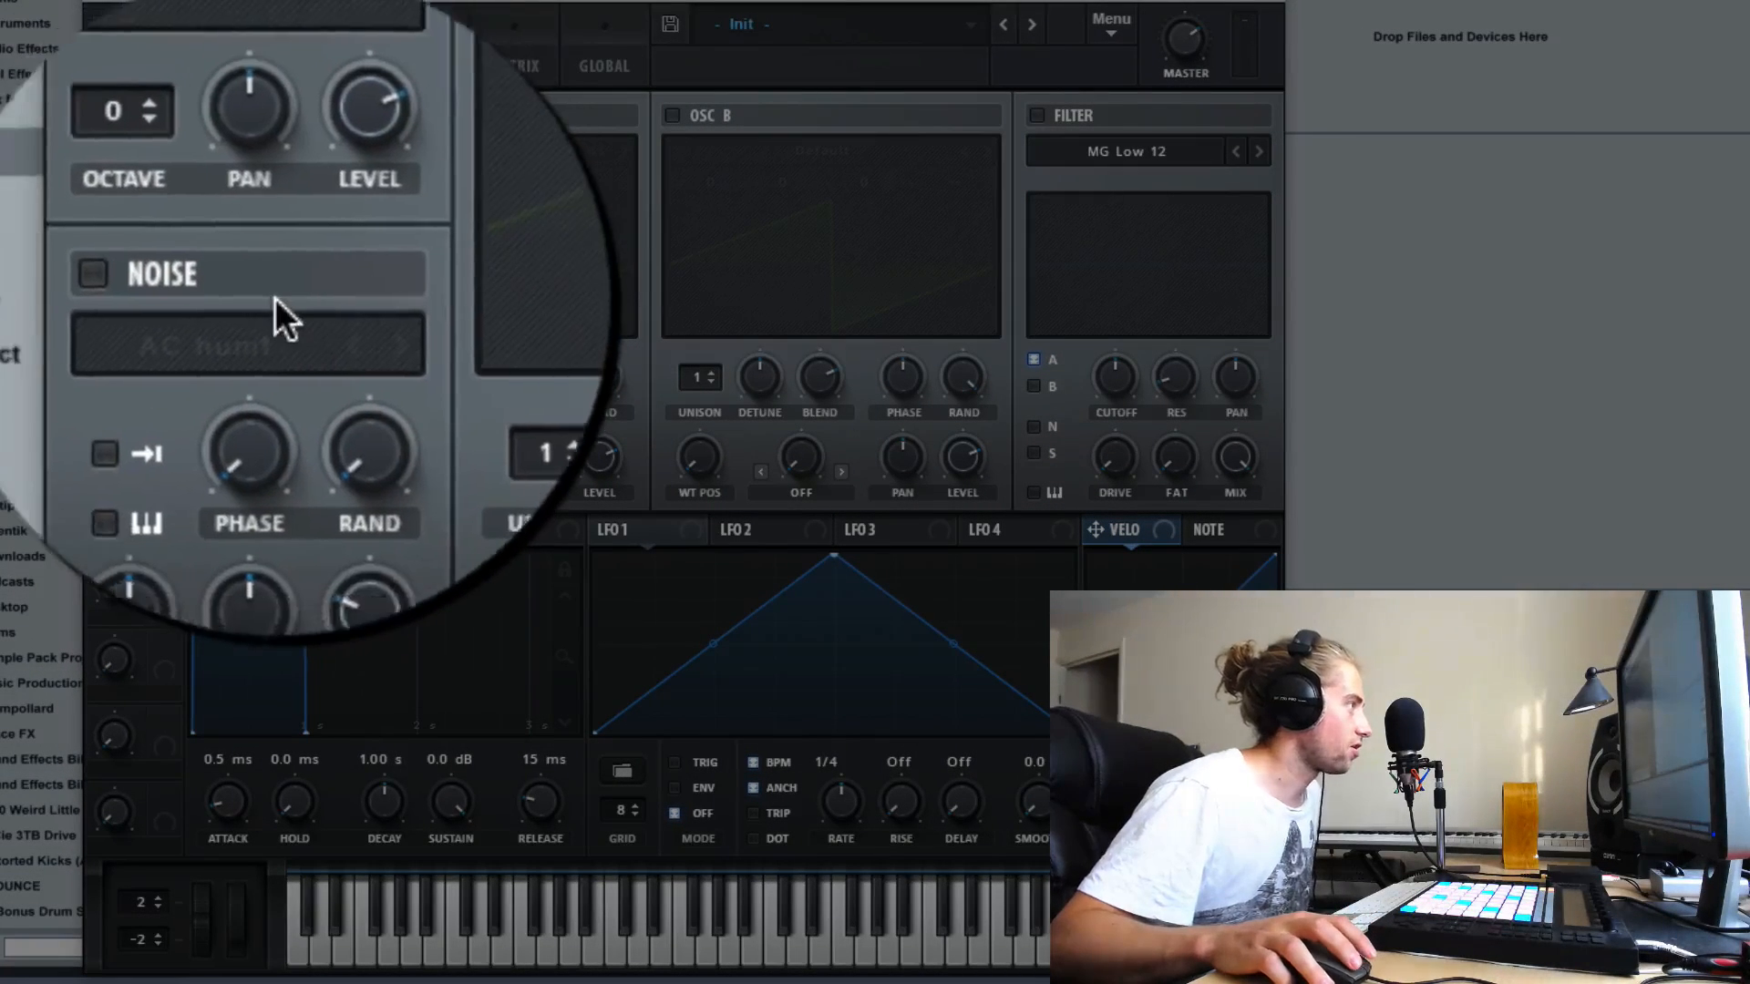
left_click(275, 286)
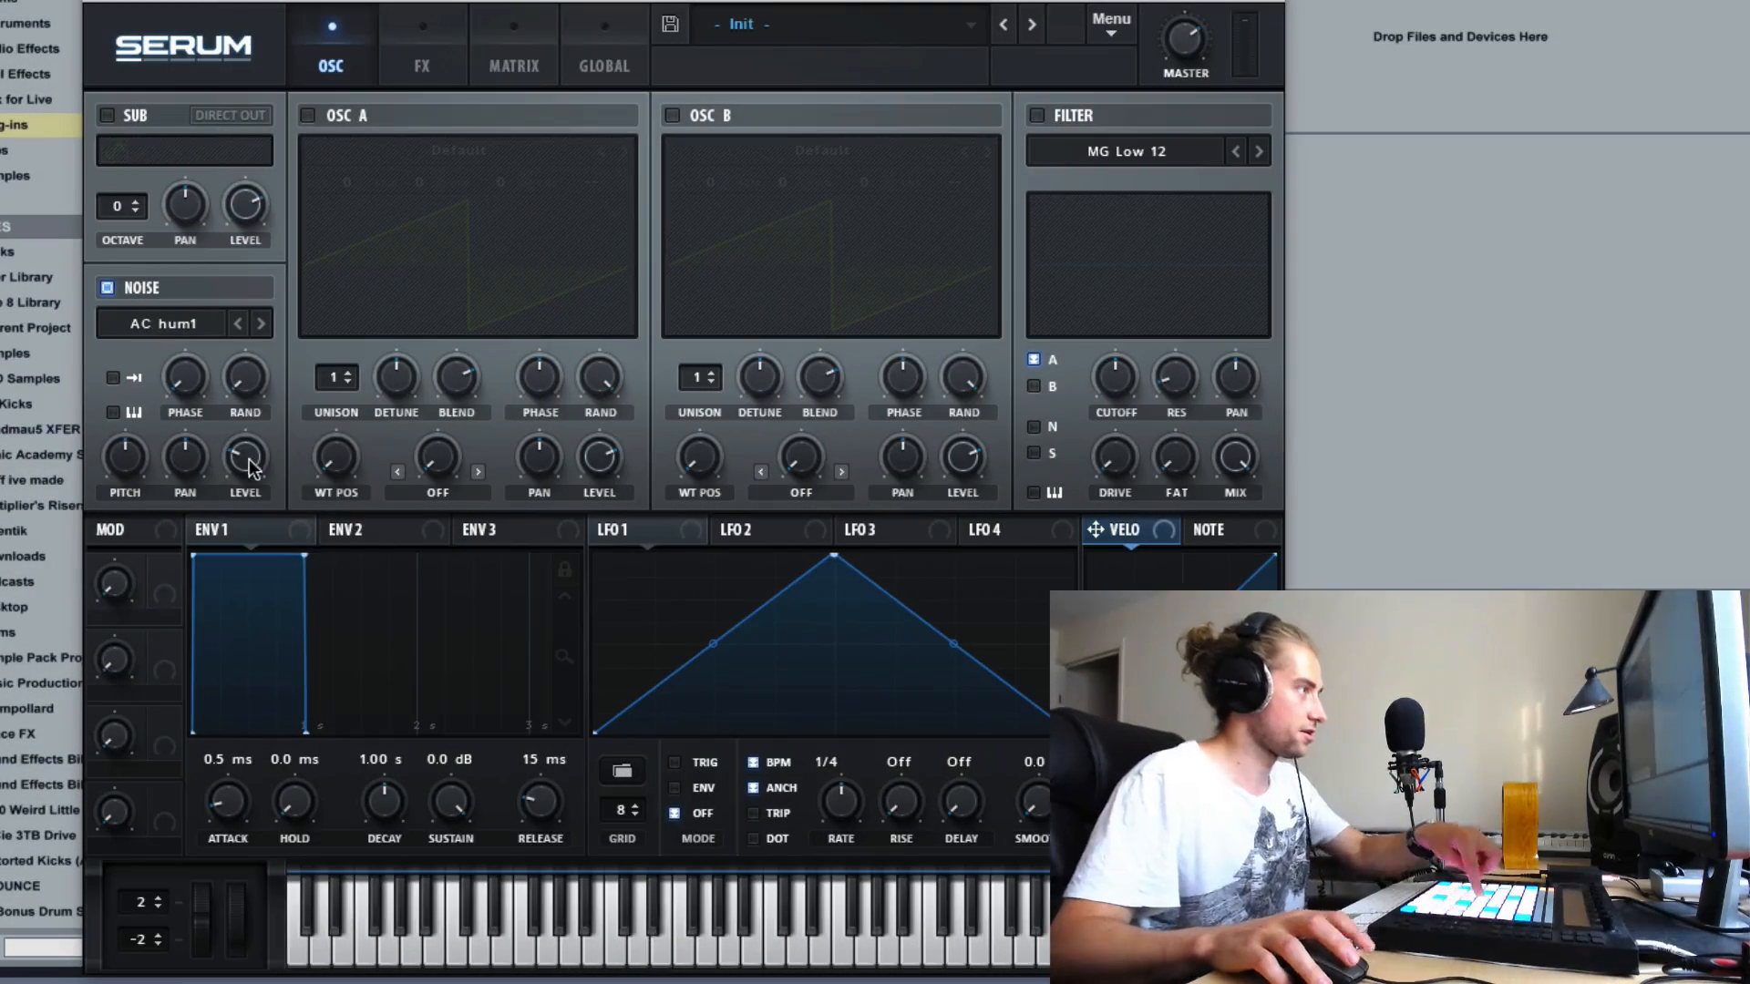
- Load the AlphaNz sample from the Analog category into the noise oscillator
left_click(173, 322)
mouse_move(210, 354)
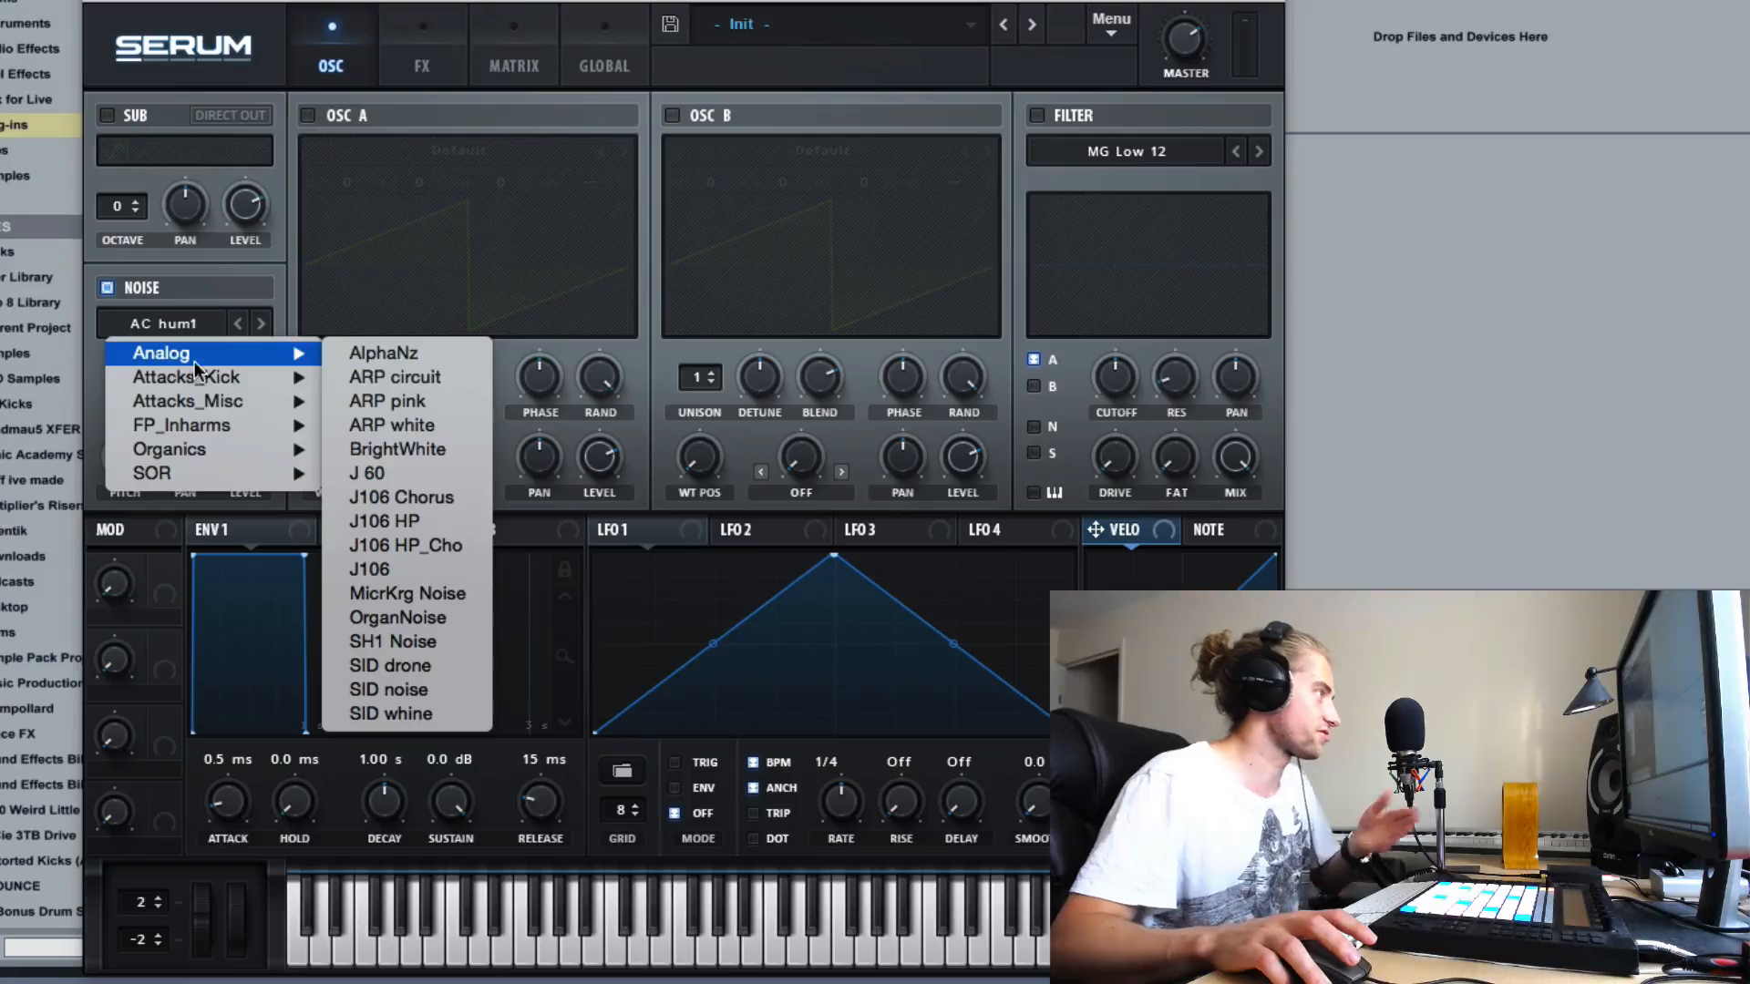
left_click(434, 356)
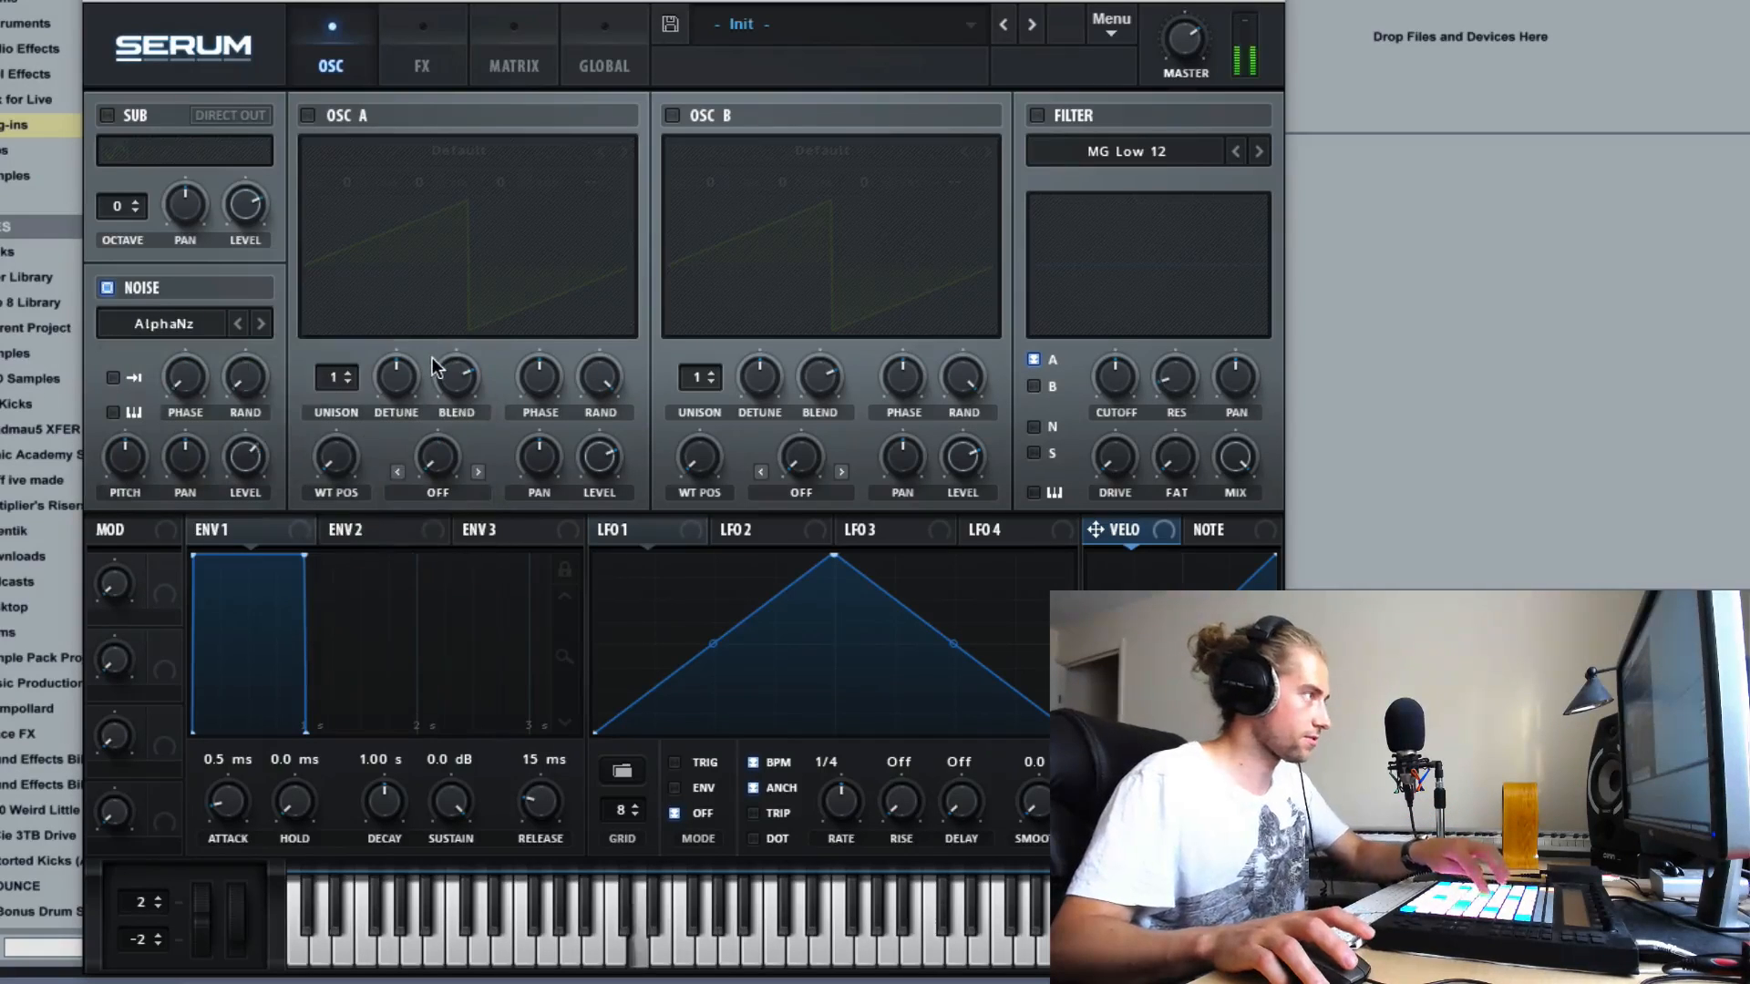
- Load the ARP pink sample from the Analog category as the noise source and set the noise level to 68%
left_click(192, 325)
mouse_move(210, 354)
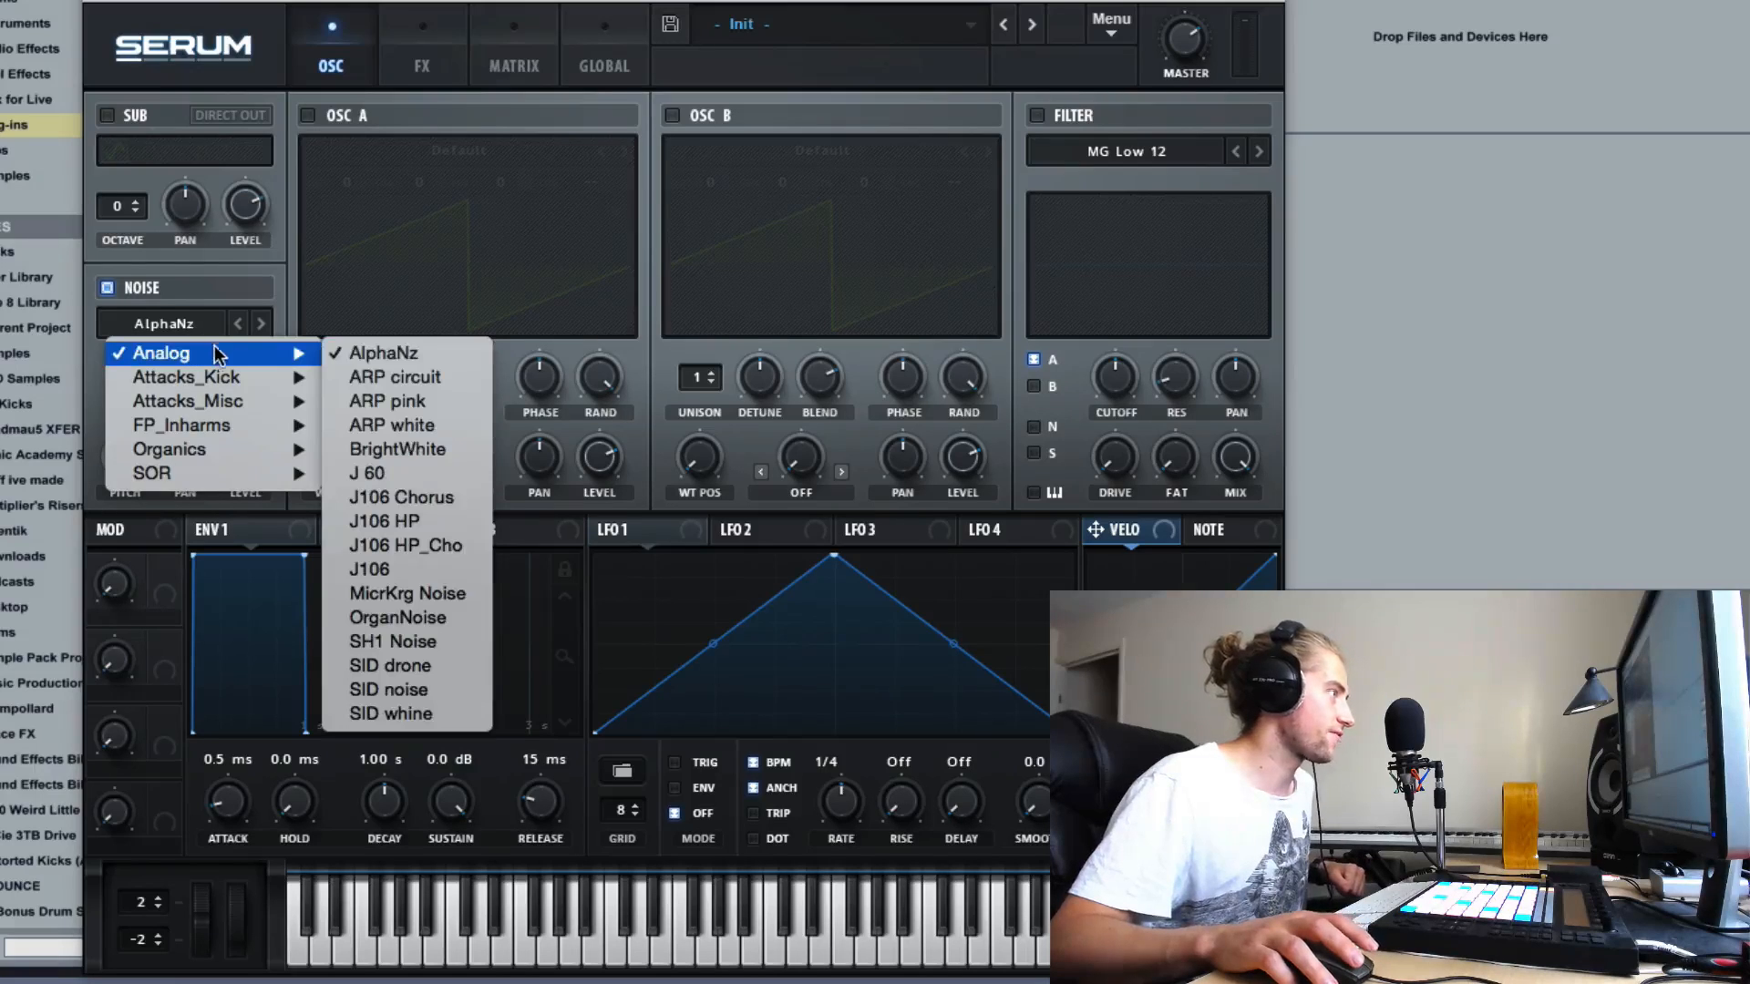
left_click(463, 401)
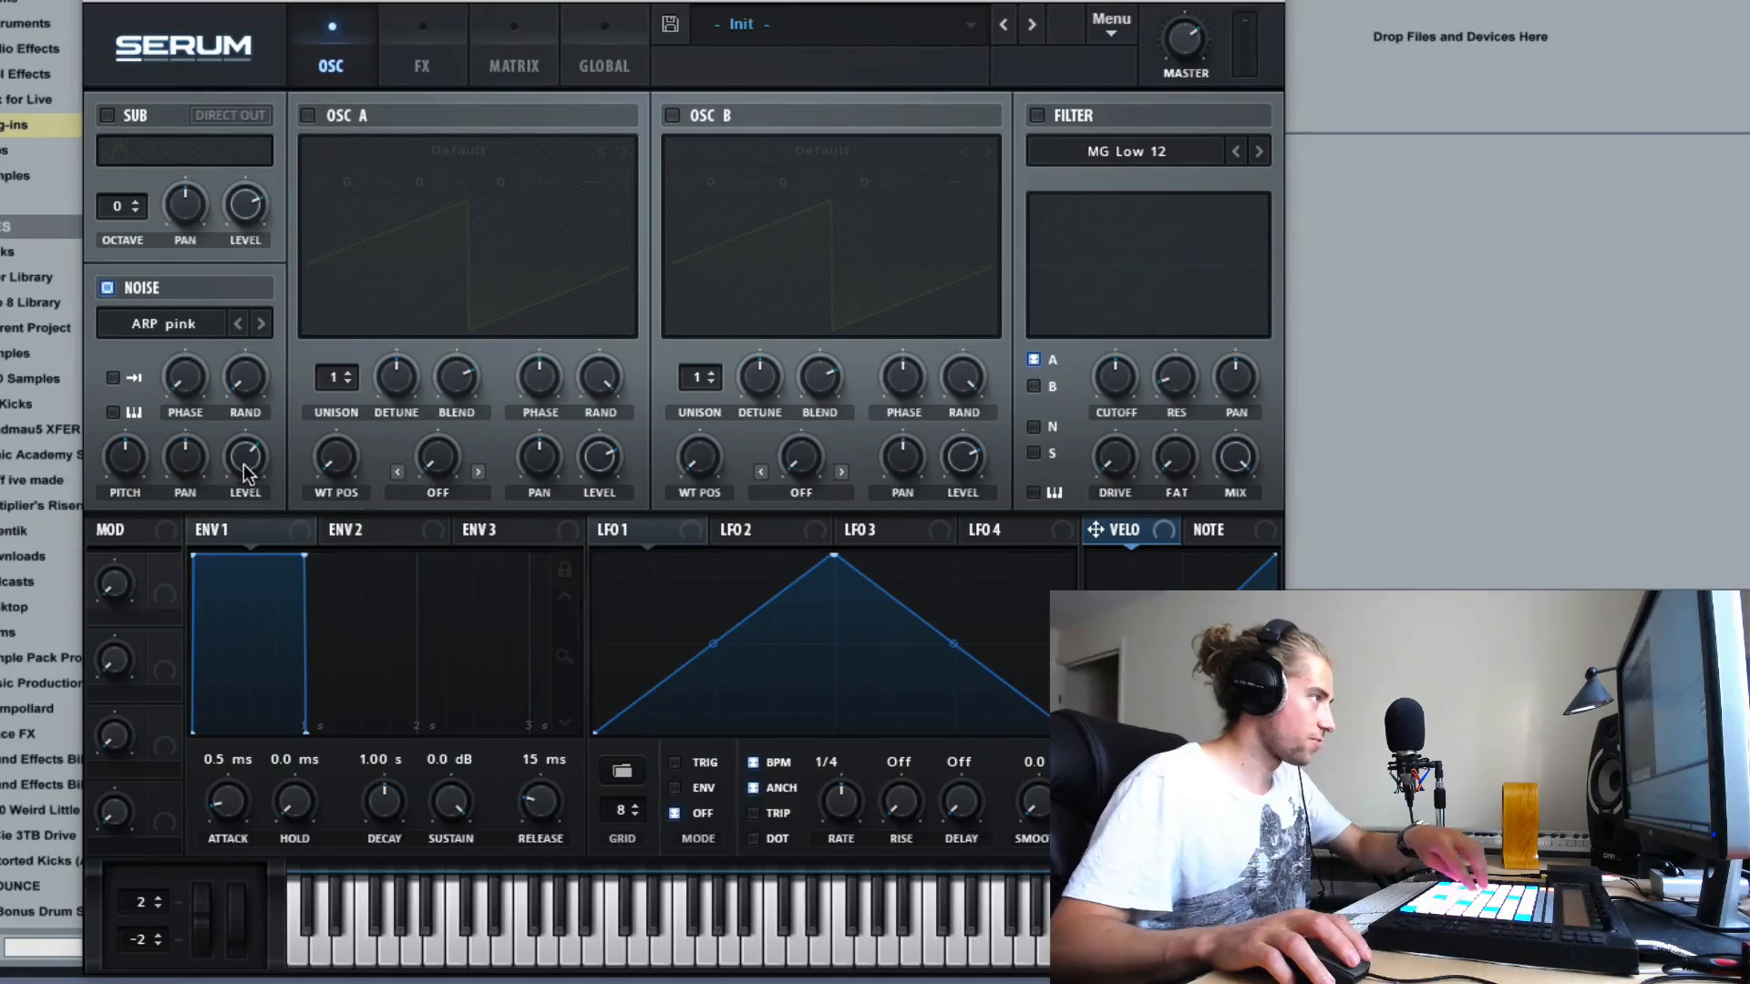
left_click_drag(255, 481, 251, 547)
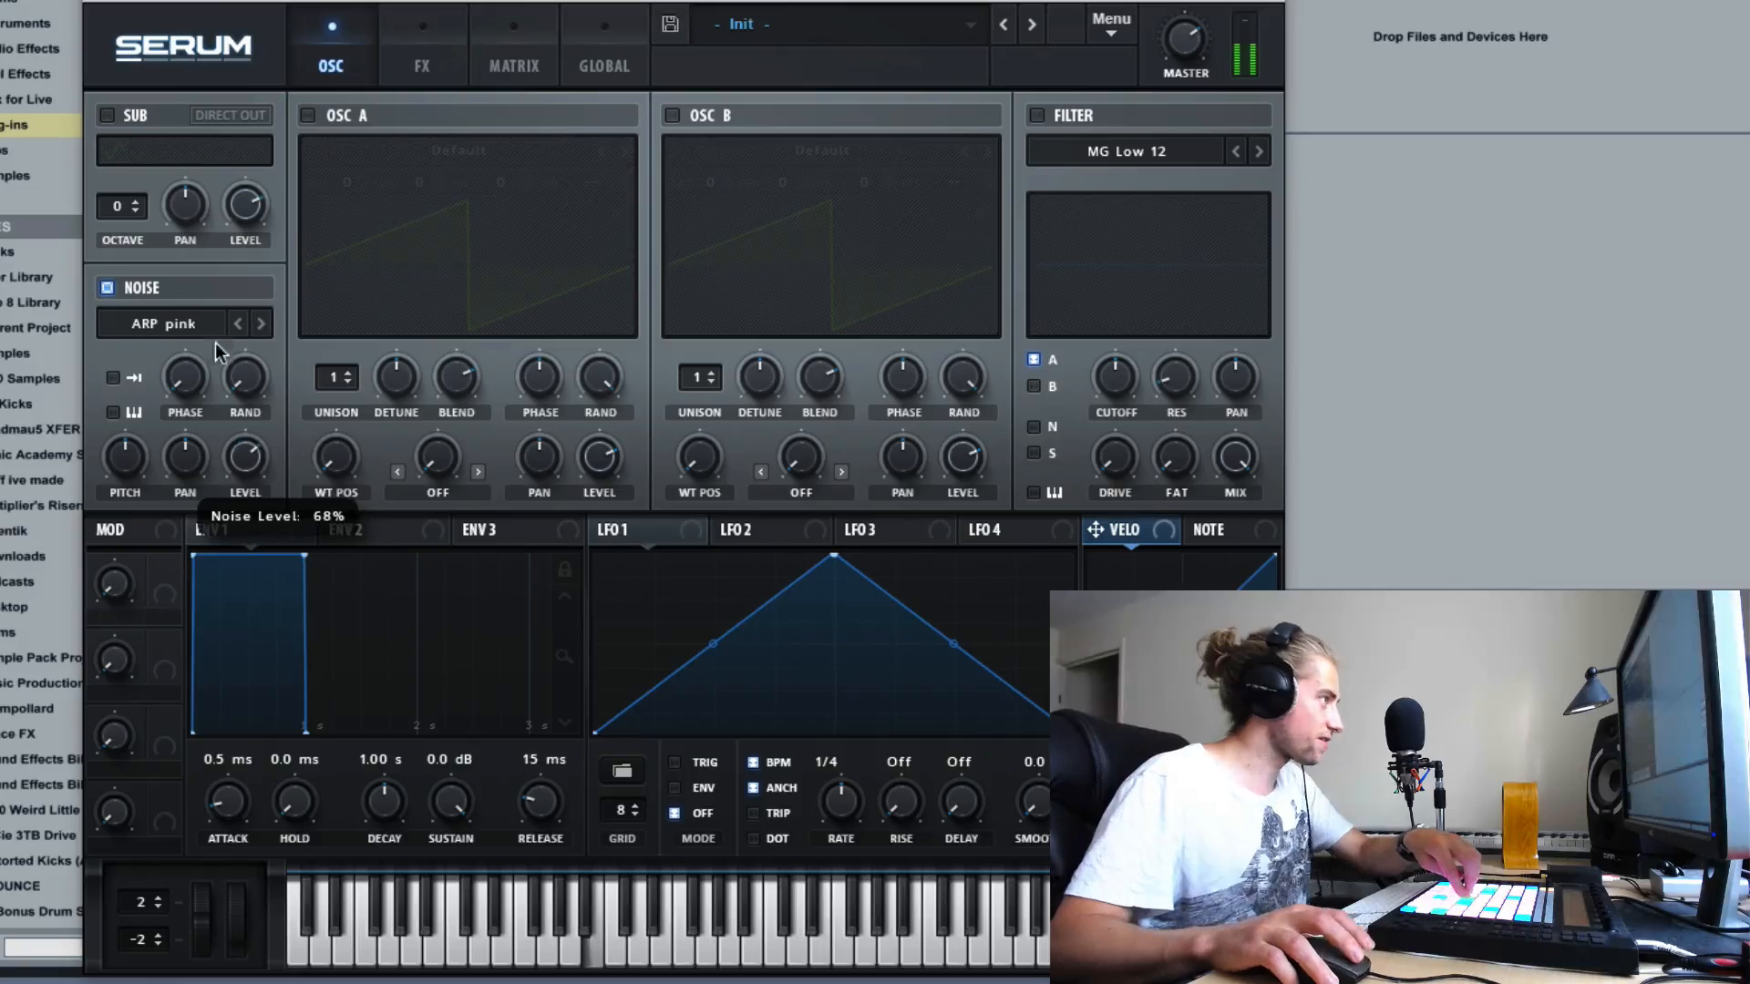
- Advance the noise source through ARP white to J 60
left_click(261, 323)
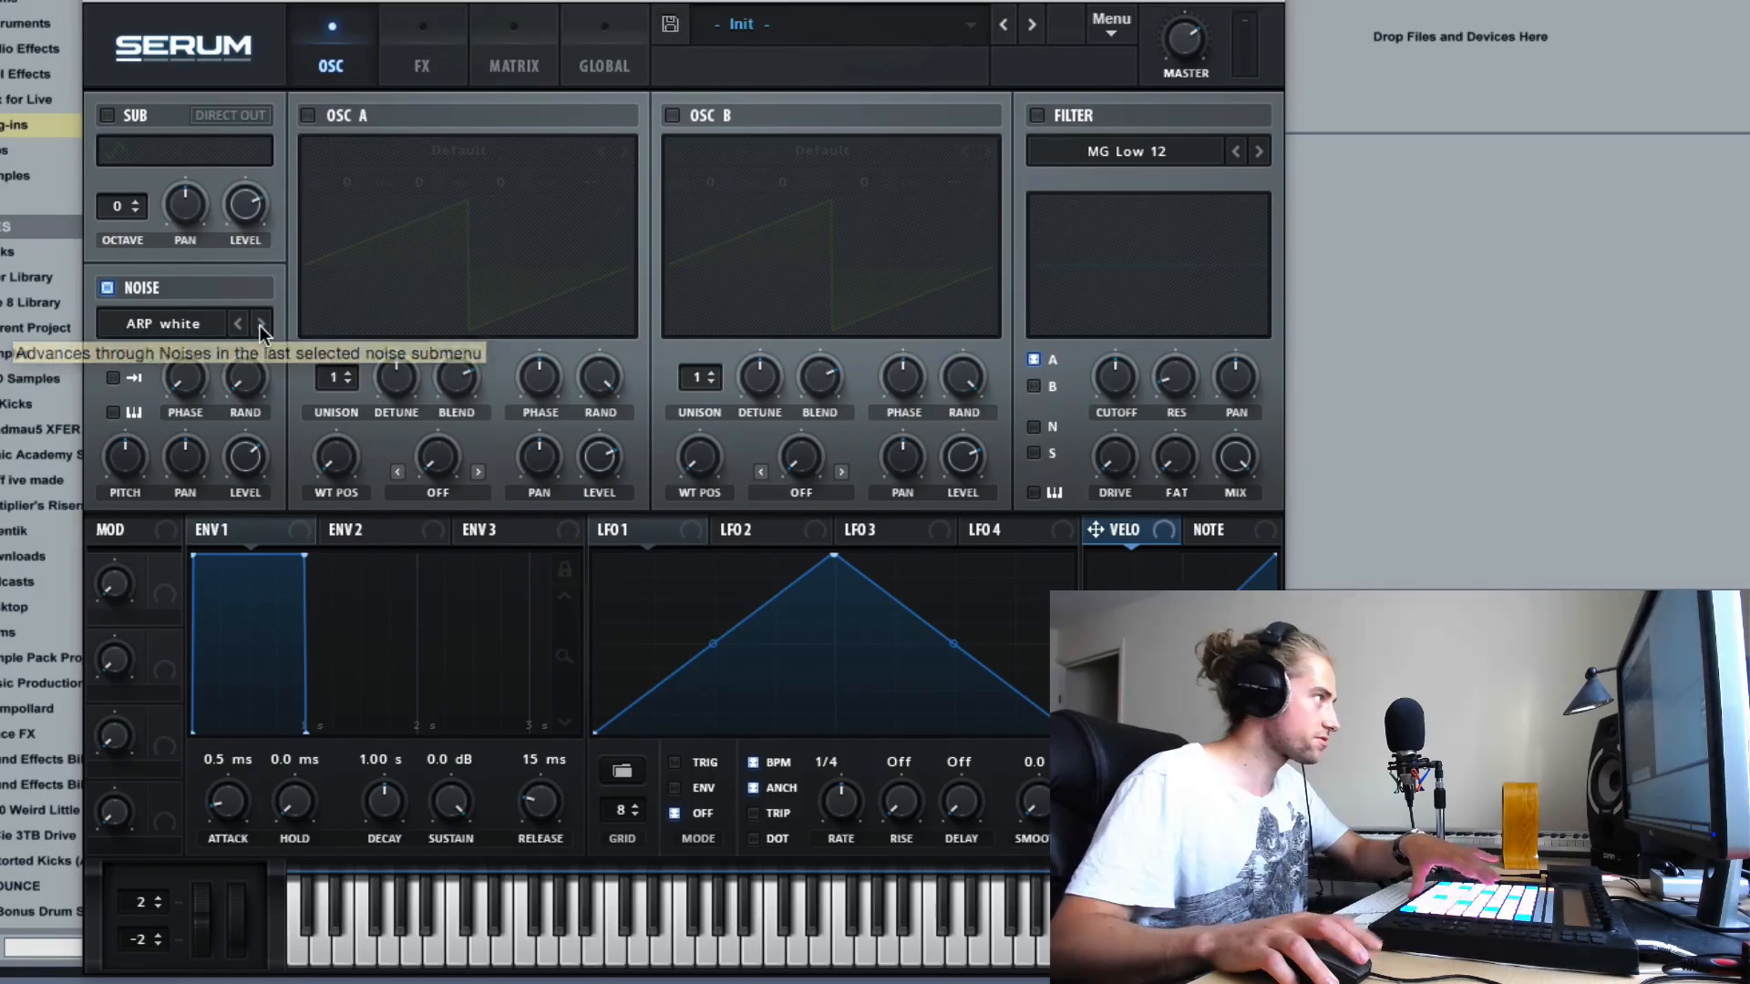
left_click(260, 325)
left_click(260, 325)
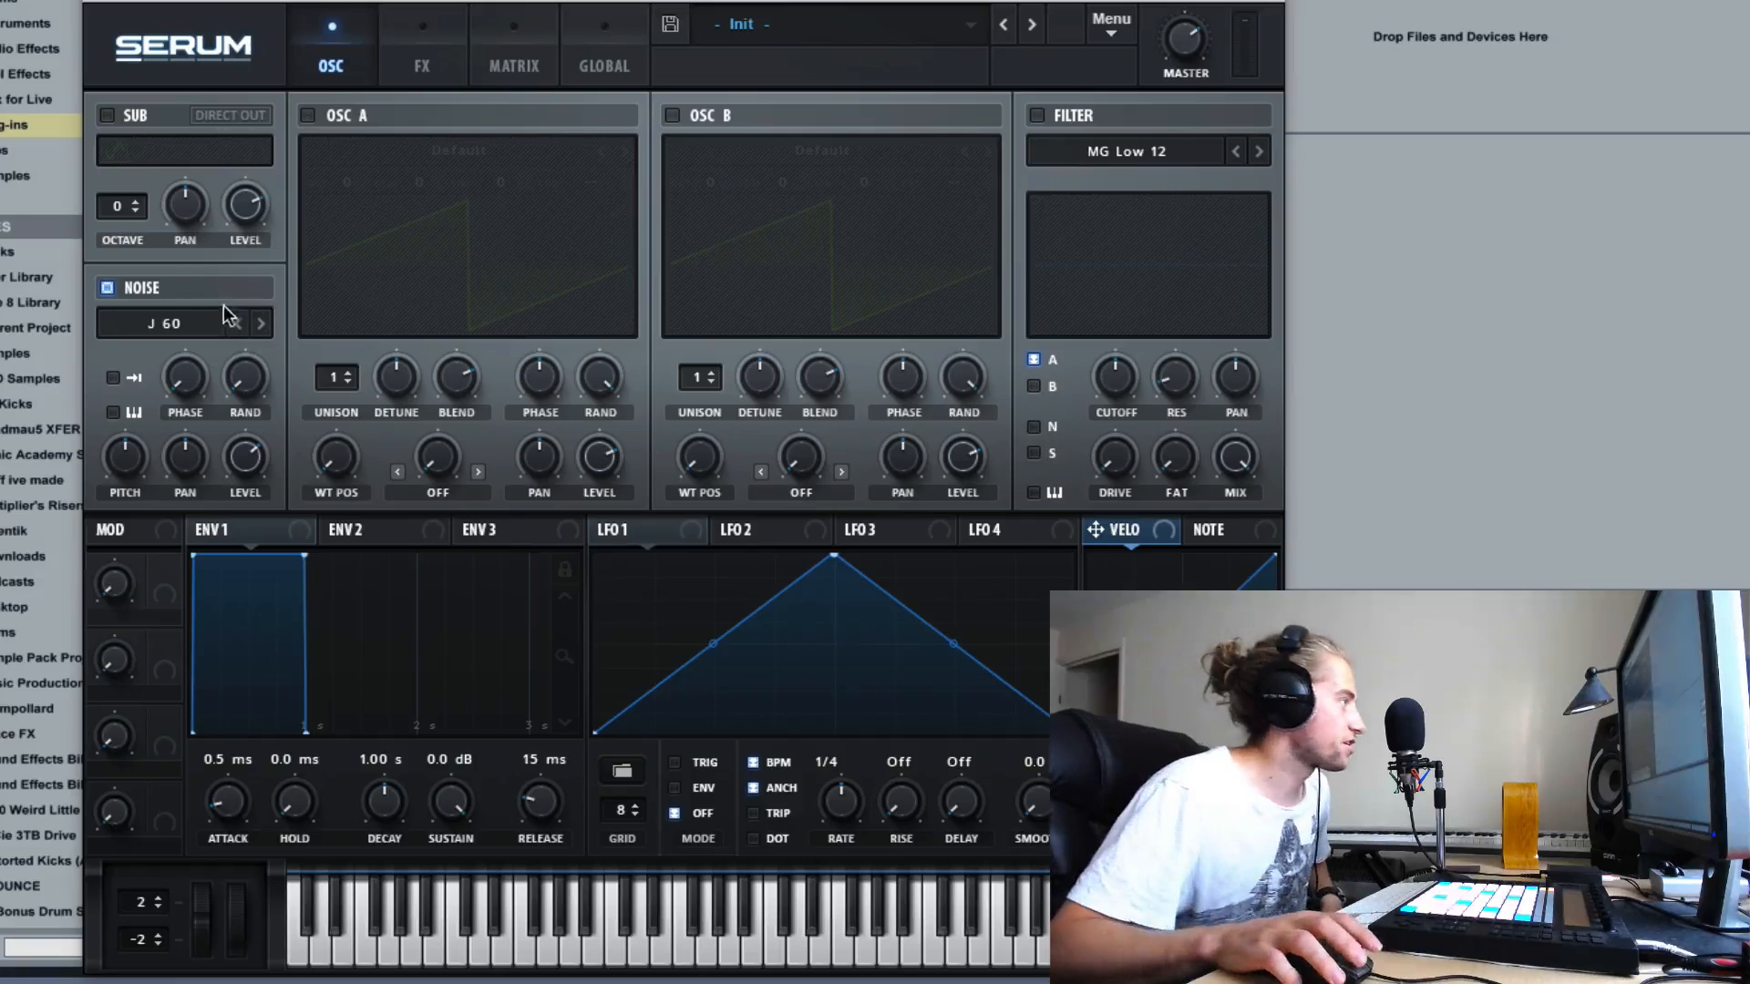
- Load GlassLid 3 from the Attacks_Misc category as the noise source
left_click(206, 325)
mouse_move(237, 392)
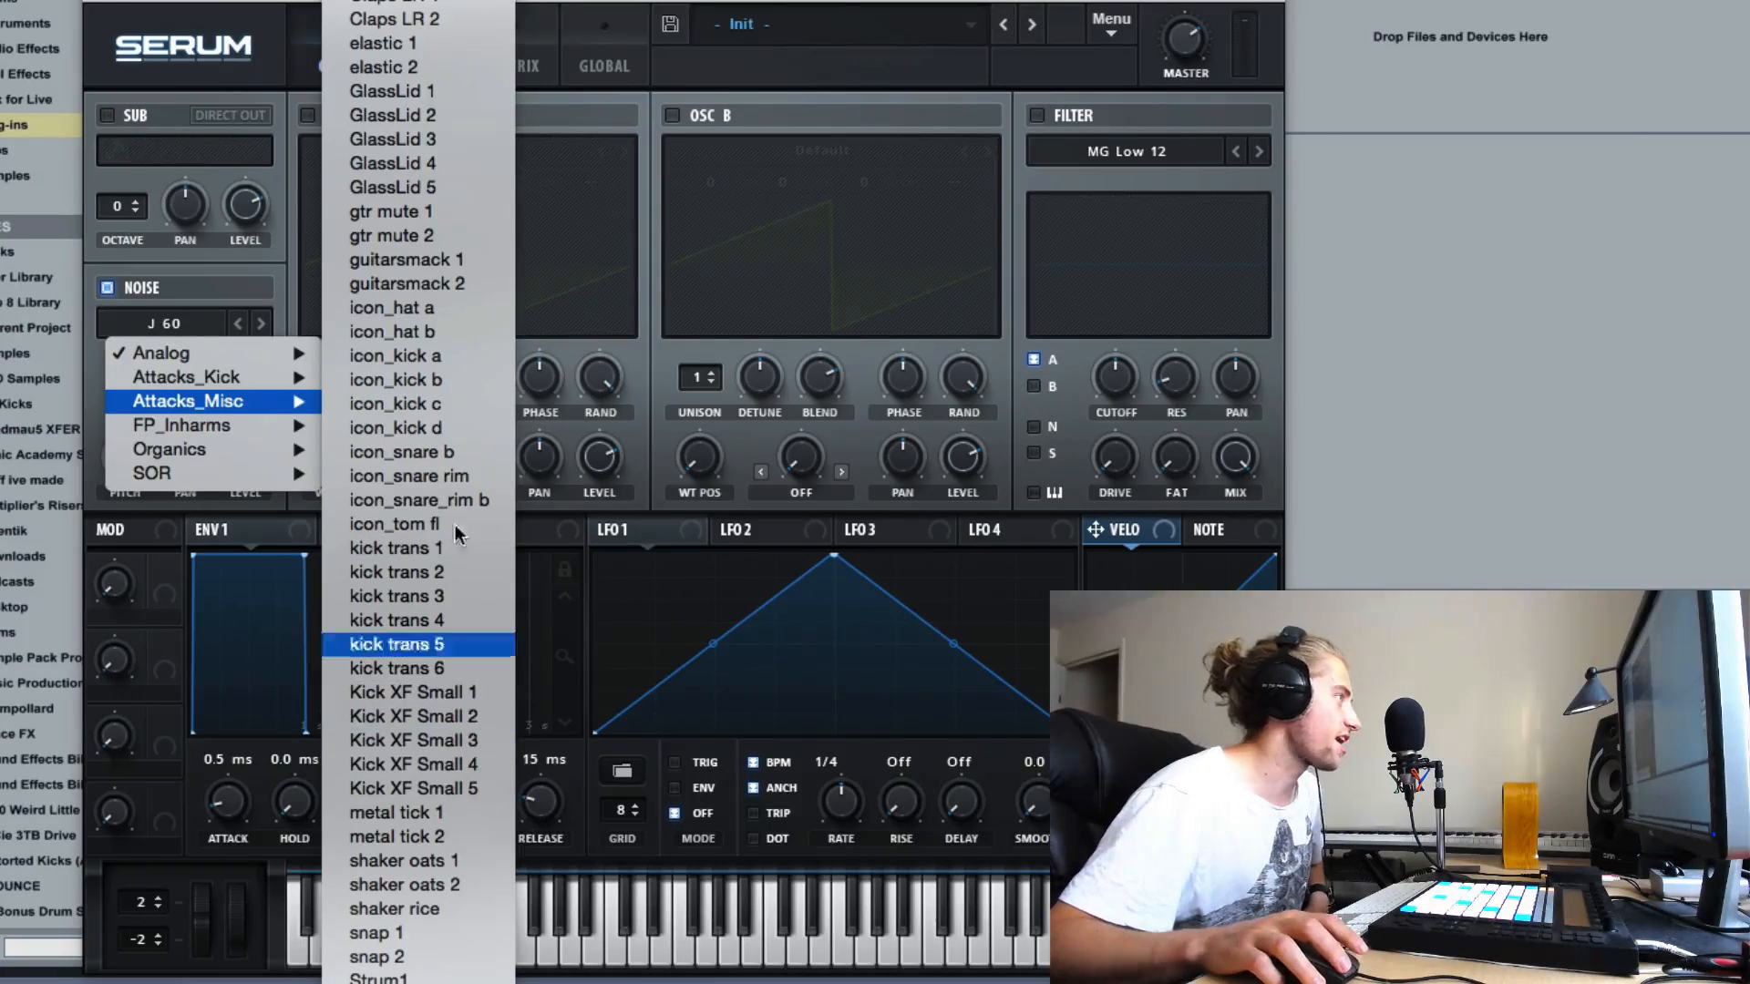
left_click(426, 139)
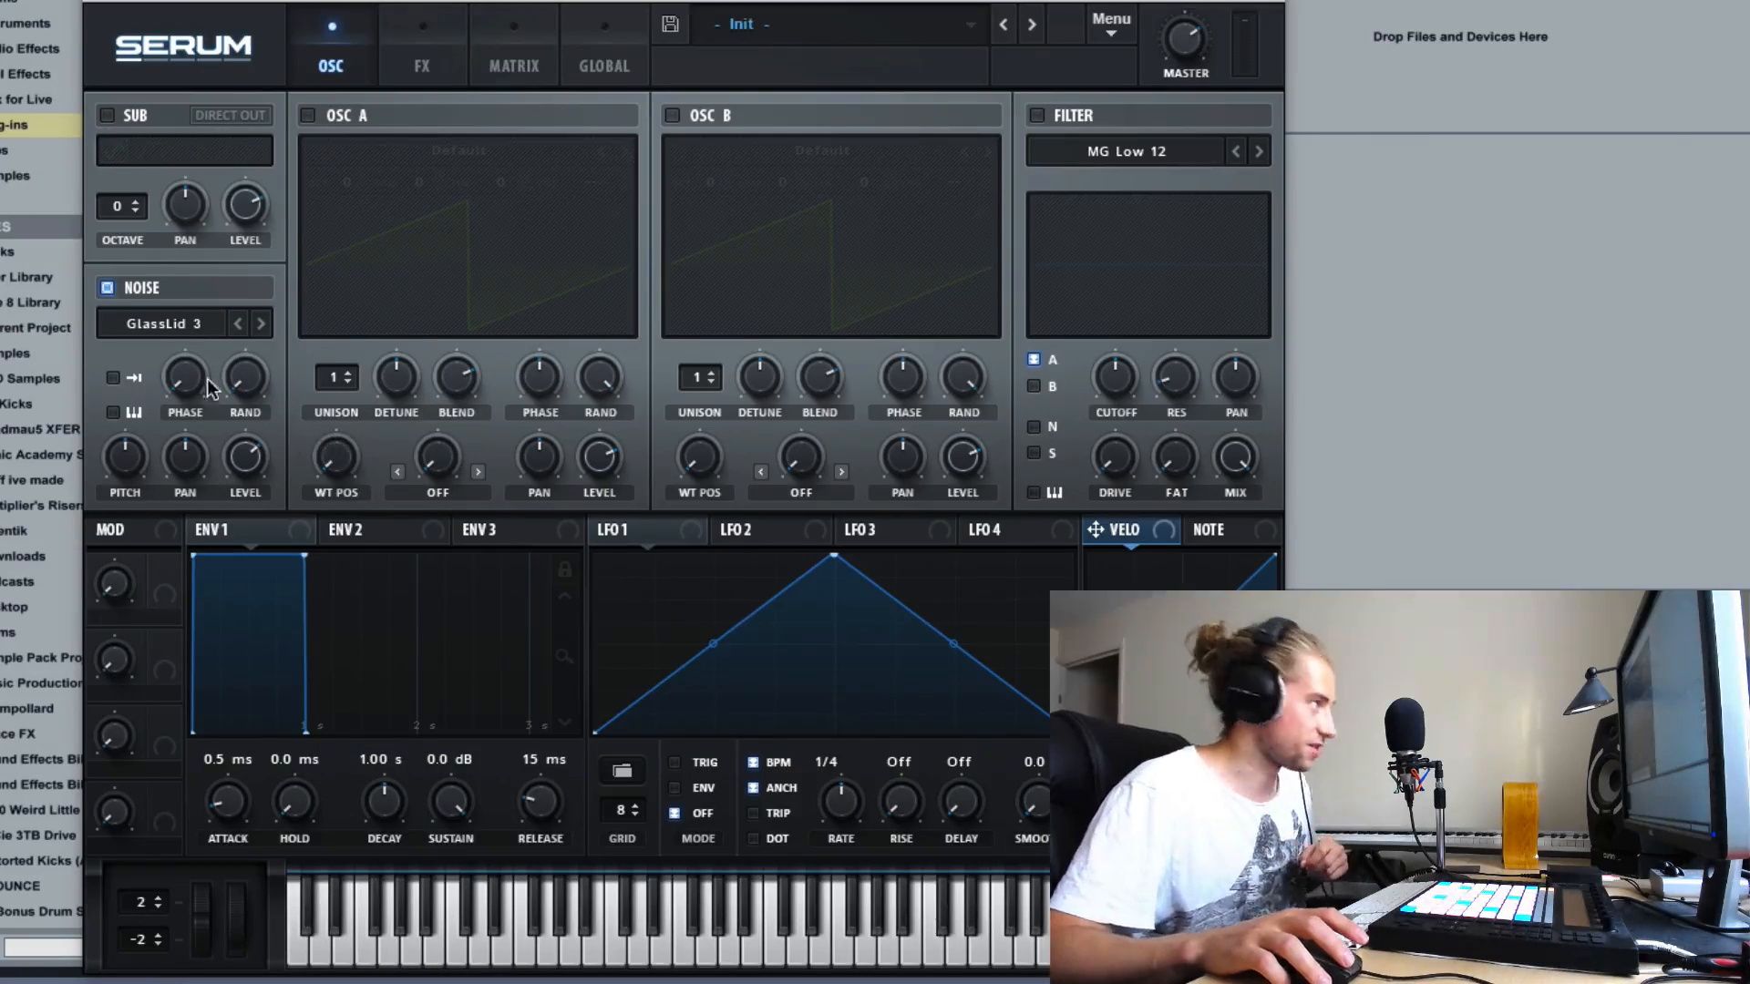
- Load Air Can 2 from the Organics category into the noise oscillator
left_click(193, 328)
mouse_move(227, 447)
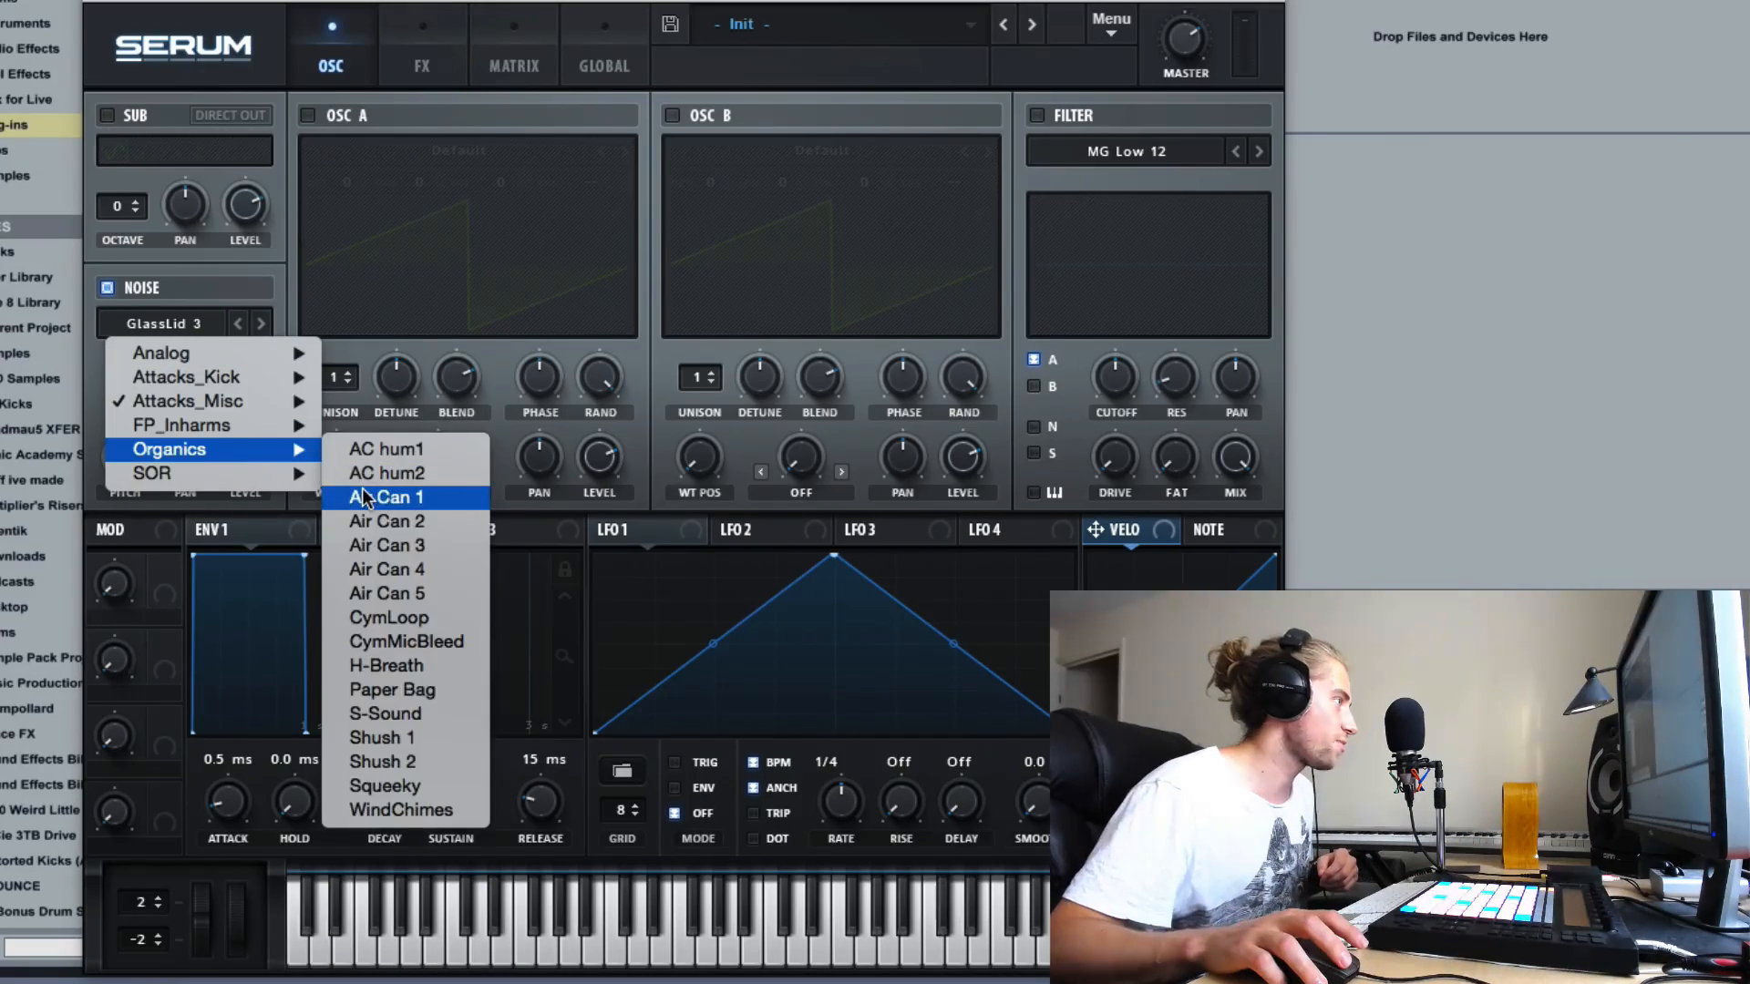
left_click(370, 520)
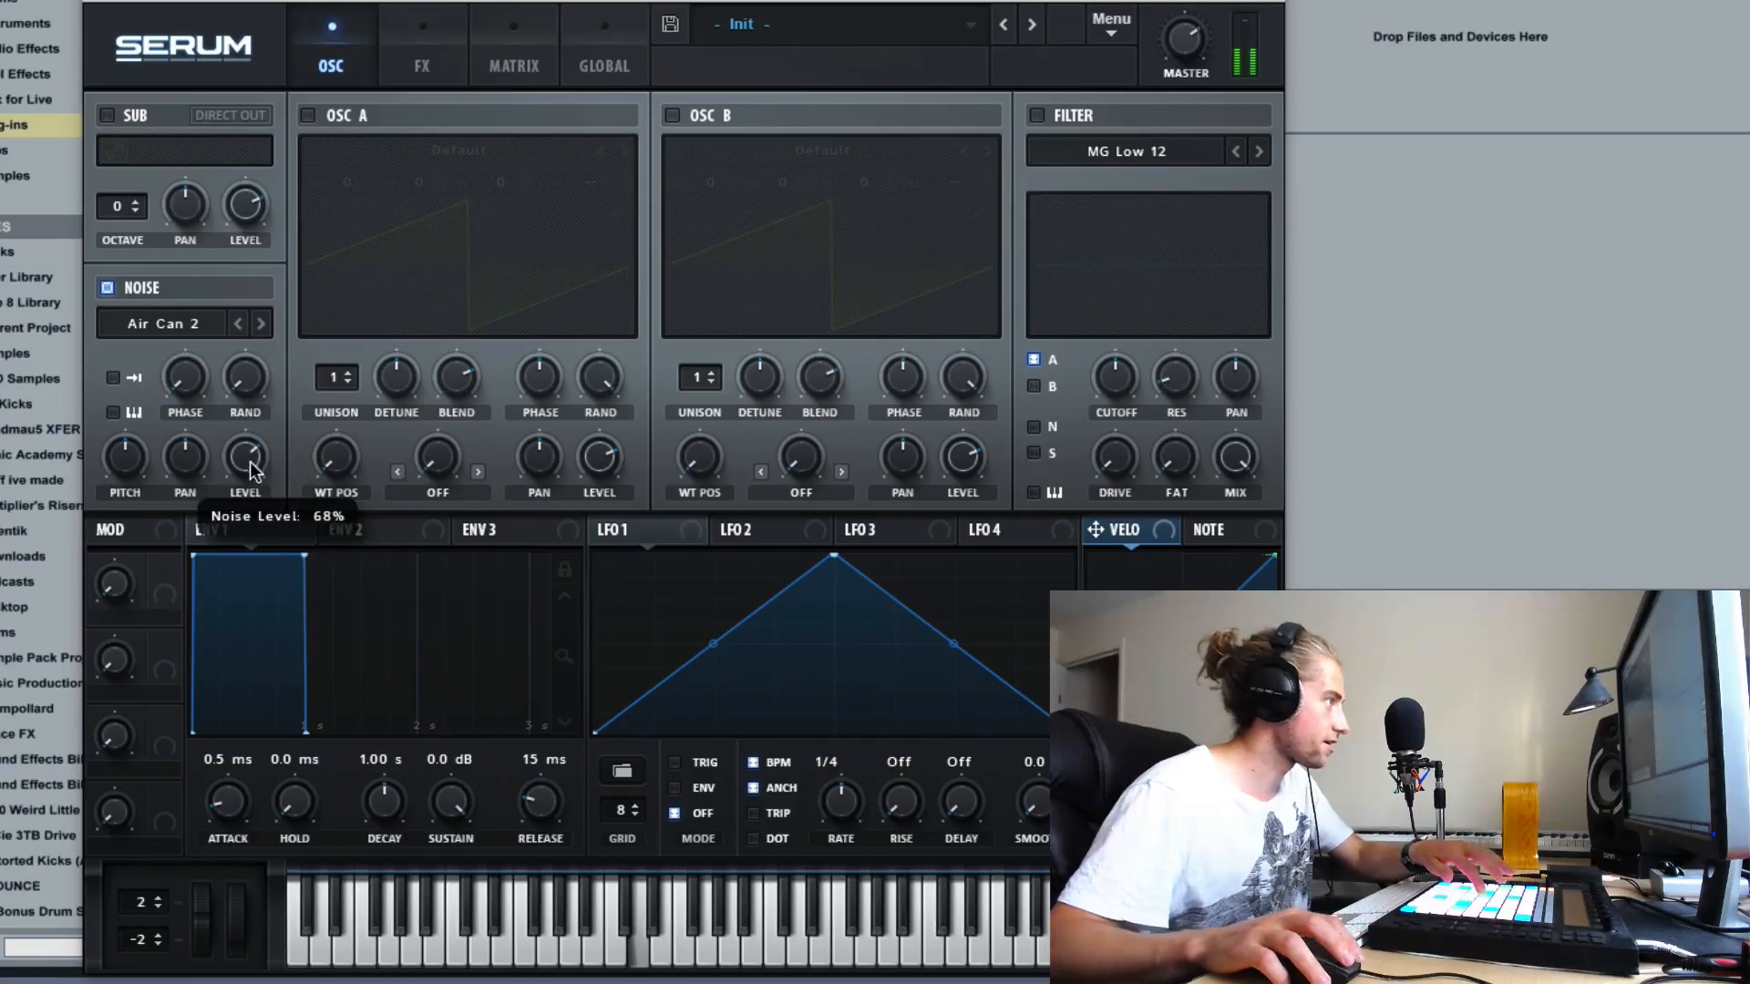
- Load Atmos 44 from the SOR noise category and advance through the following samples to Bonecrusher
left_click(218, 328)
mouse_move(226, 469)
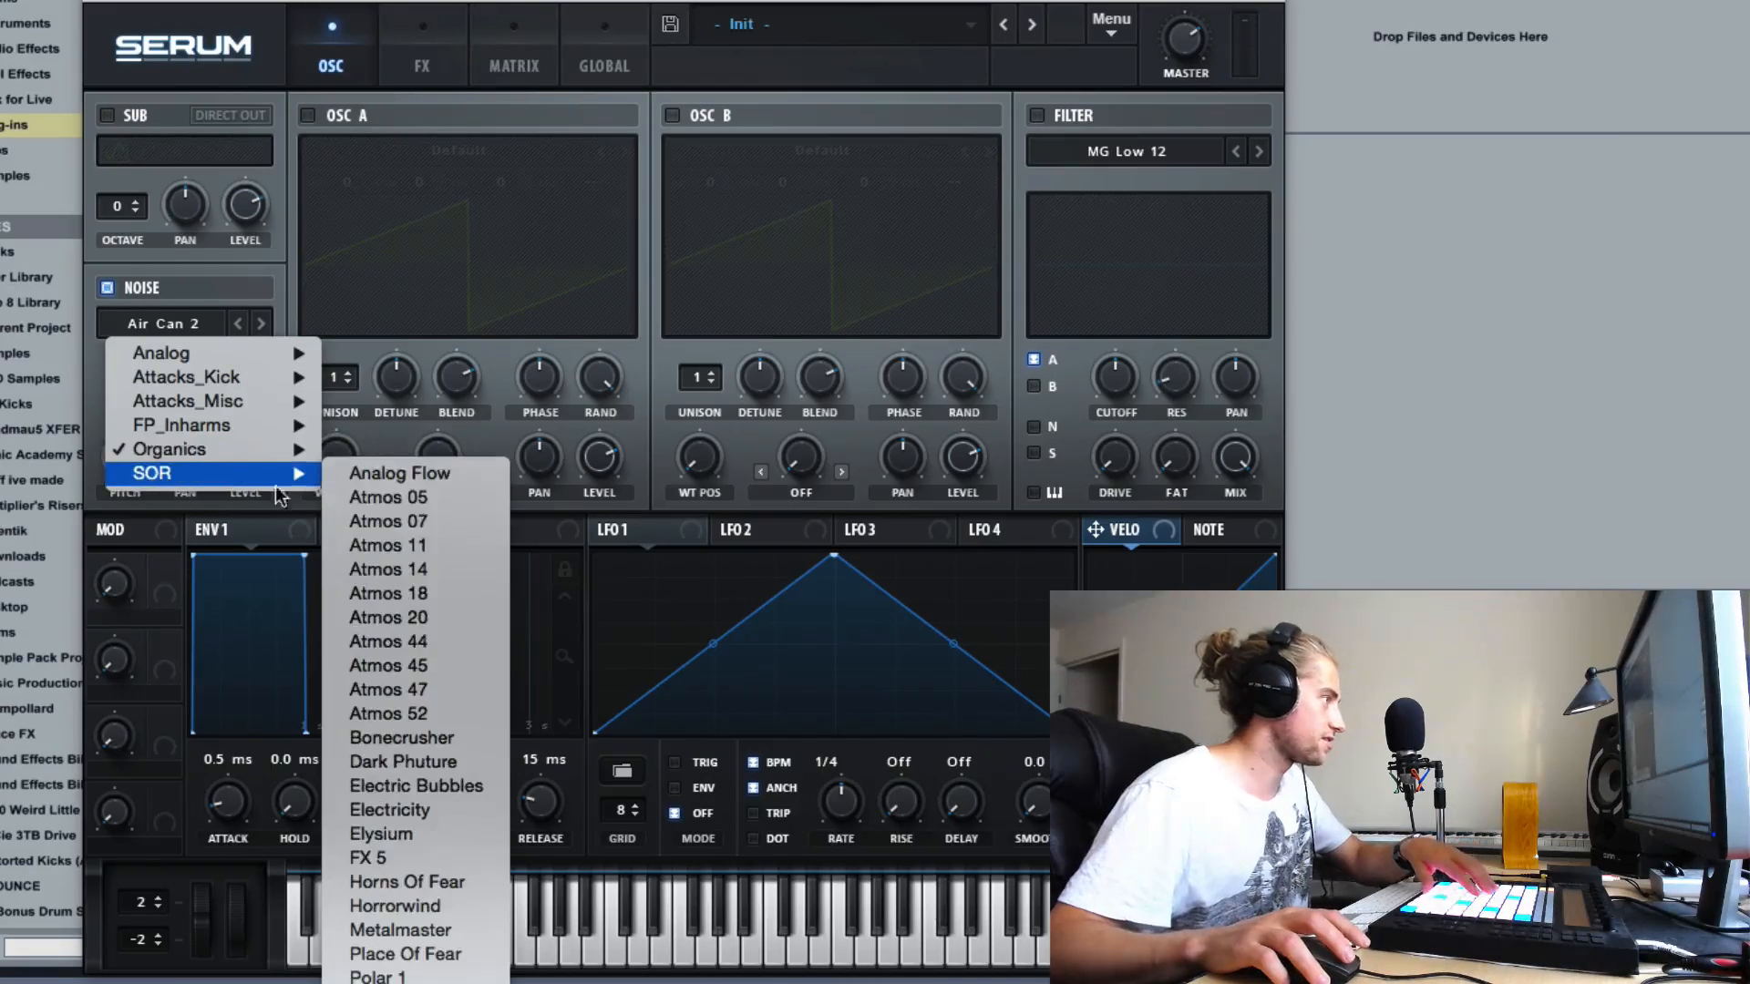
left_click(440, 646)
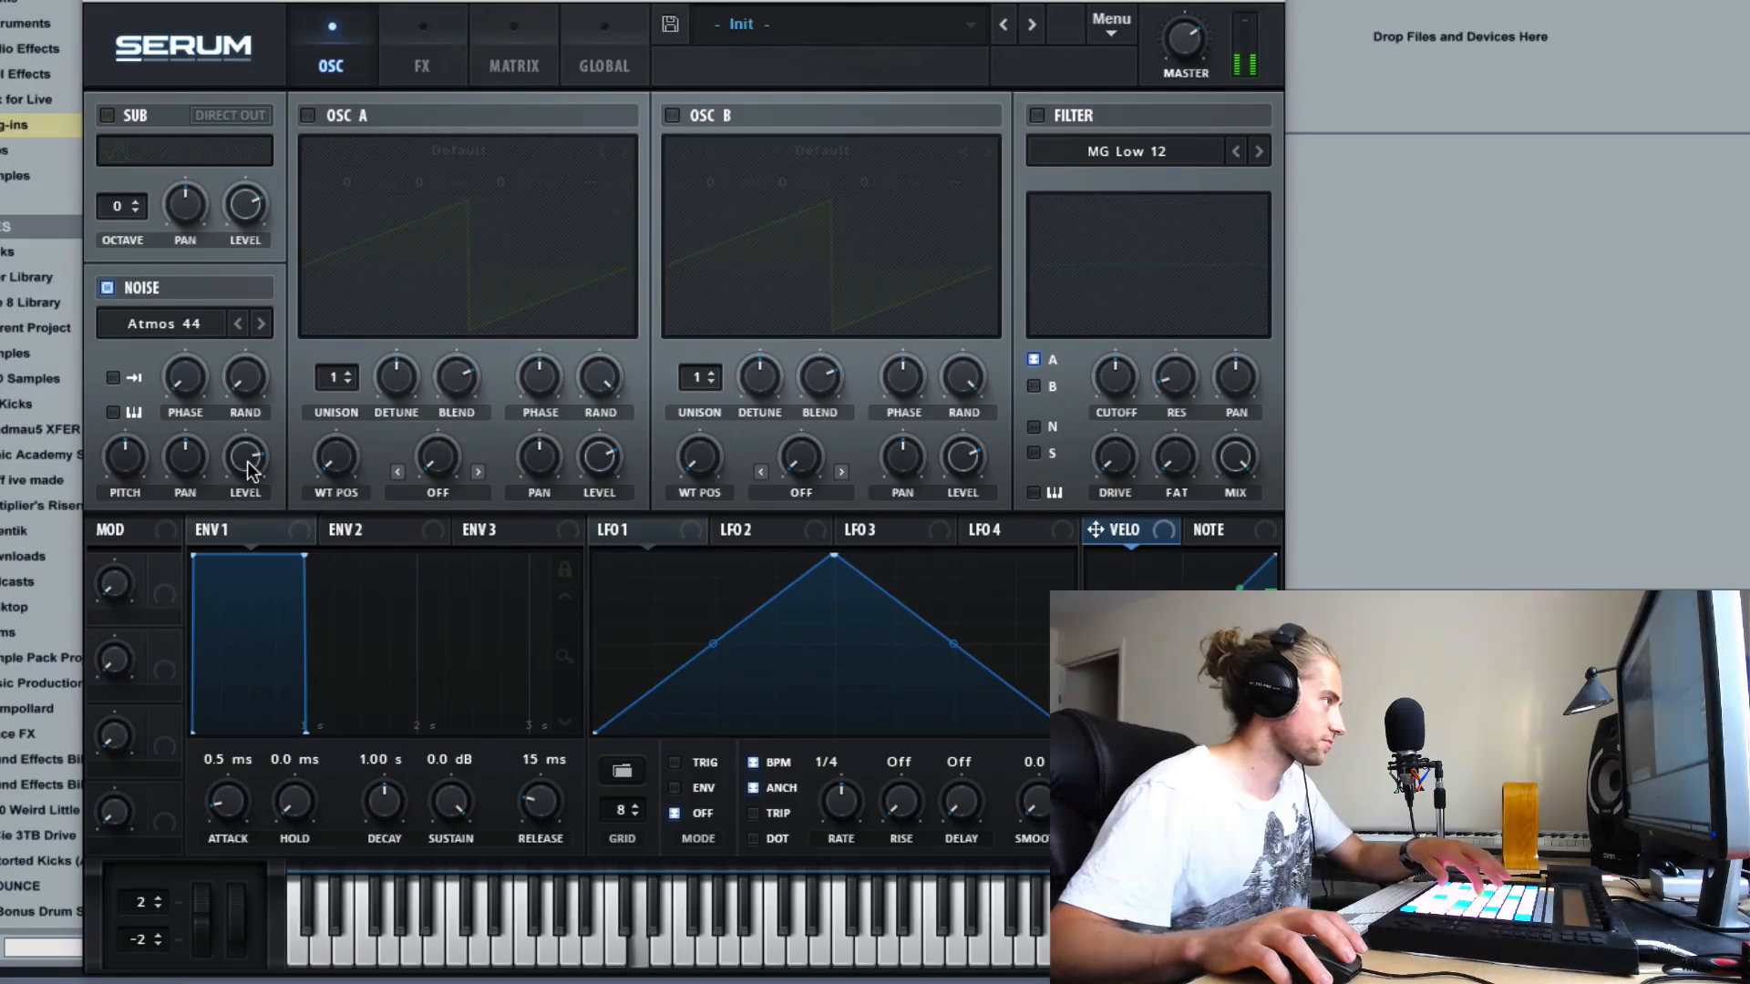
left_click(260, 324)
left_click(260, 324)
left_click(260, 323)
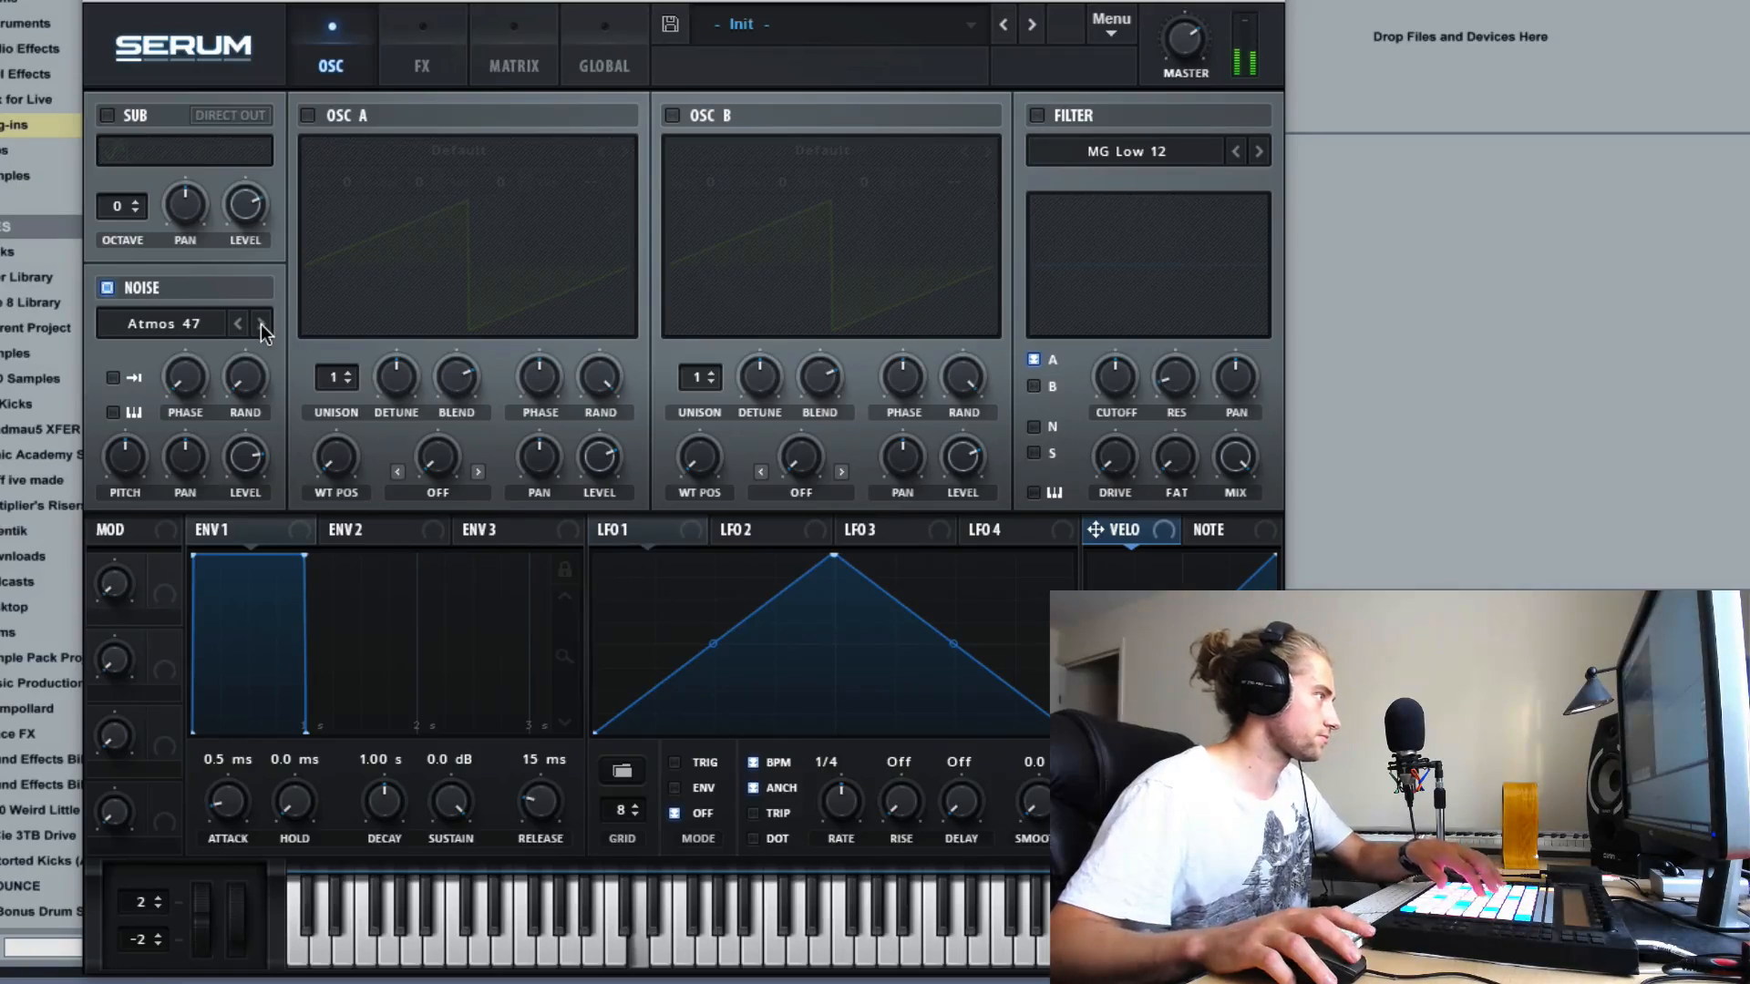
left_click(260, 324)
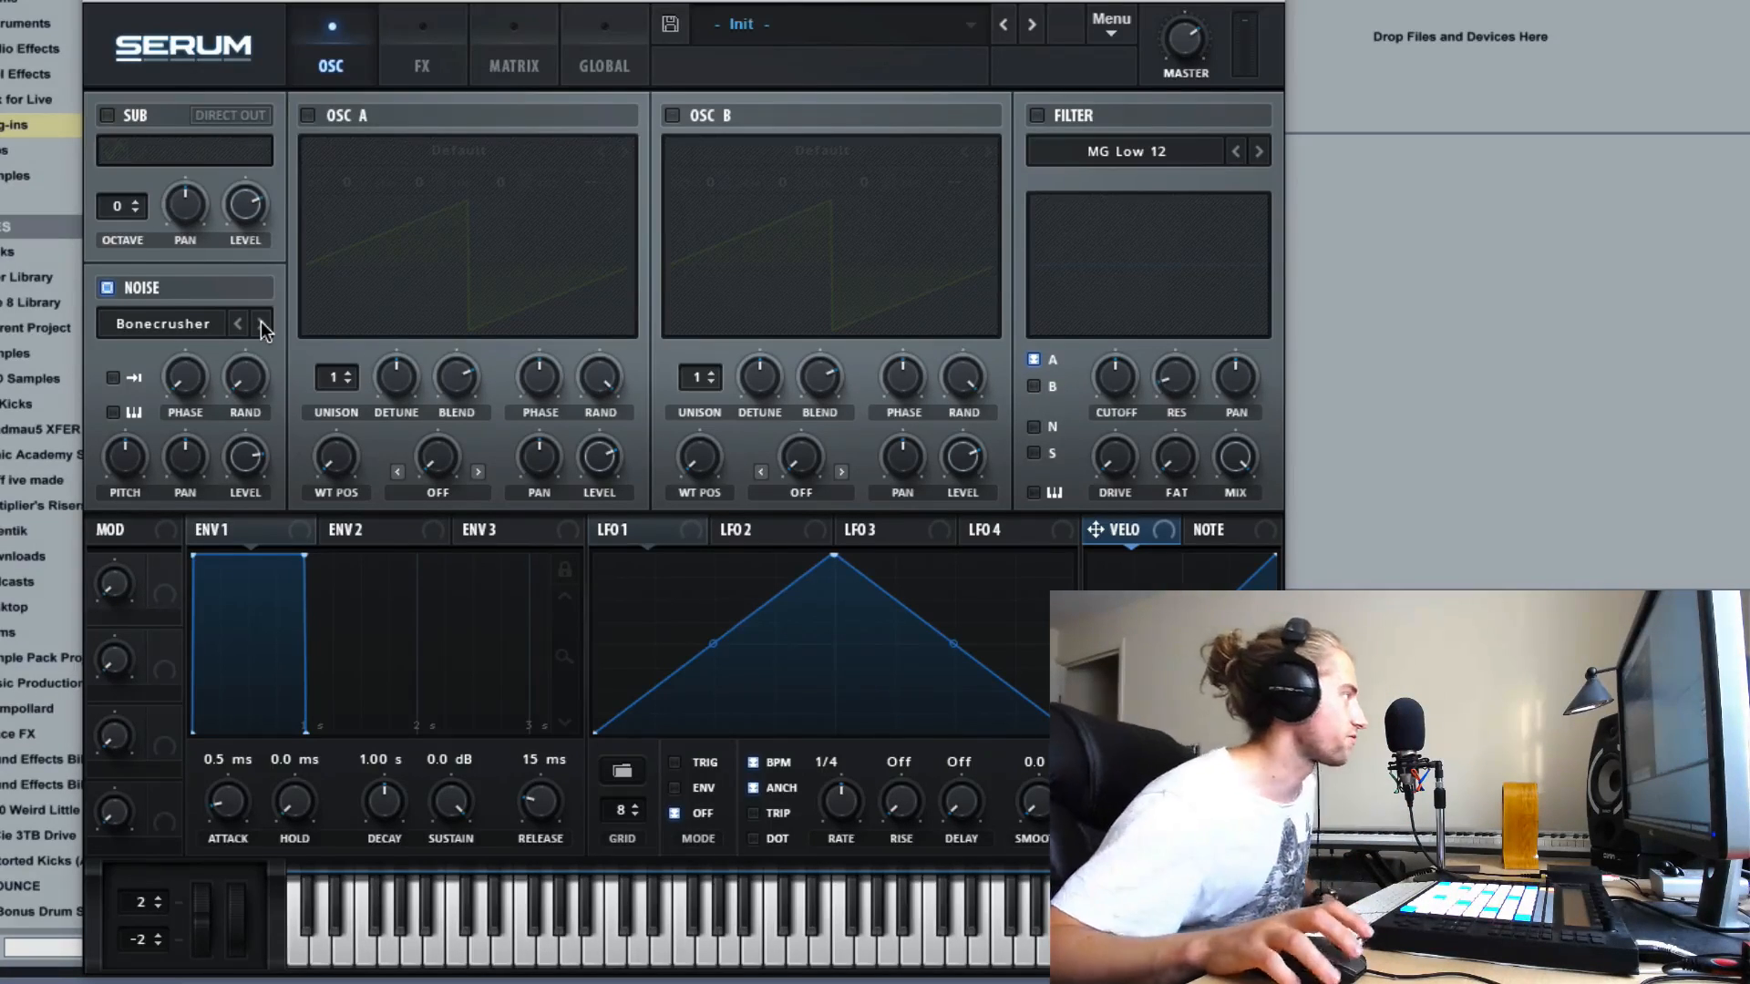
- Load XF_KikAtk_15 from the Attacks_Kick noise category and enable one-shot playback for the noise oscillator
left_click(178, 330)
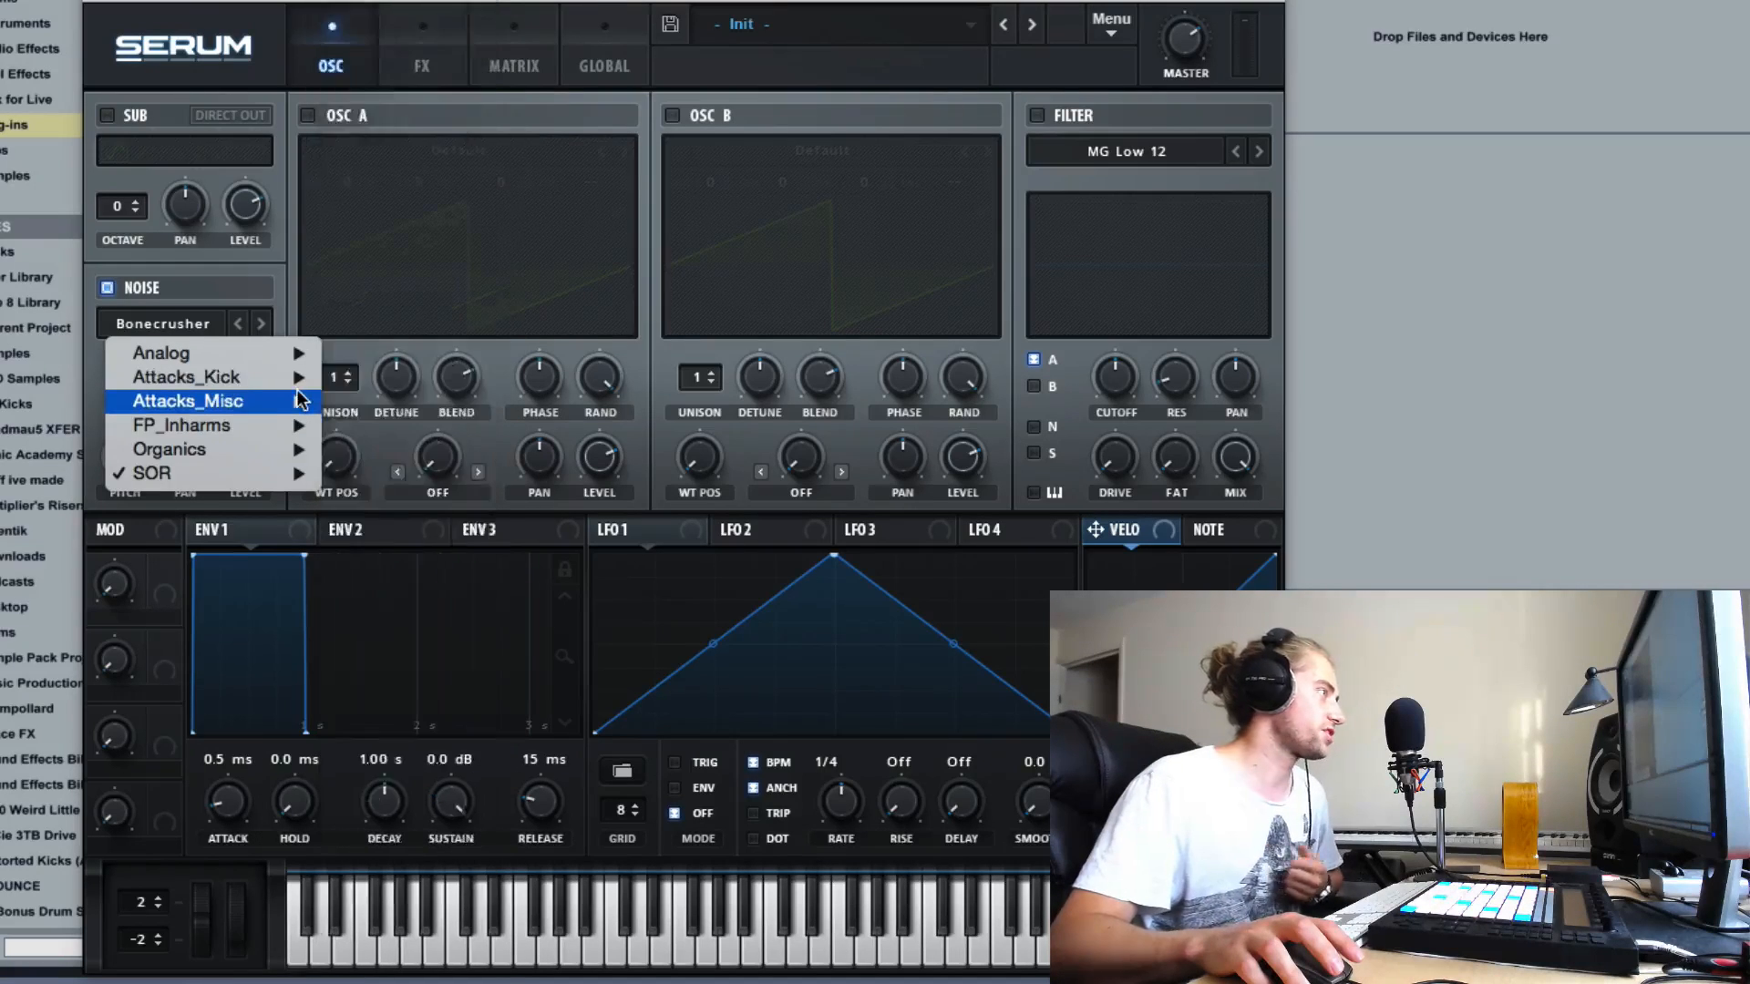
mouse_move(299, 381)
left_click(401, 234)
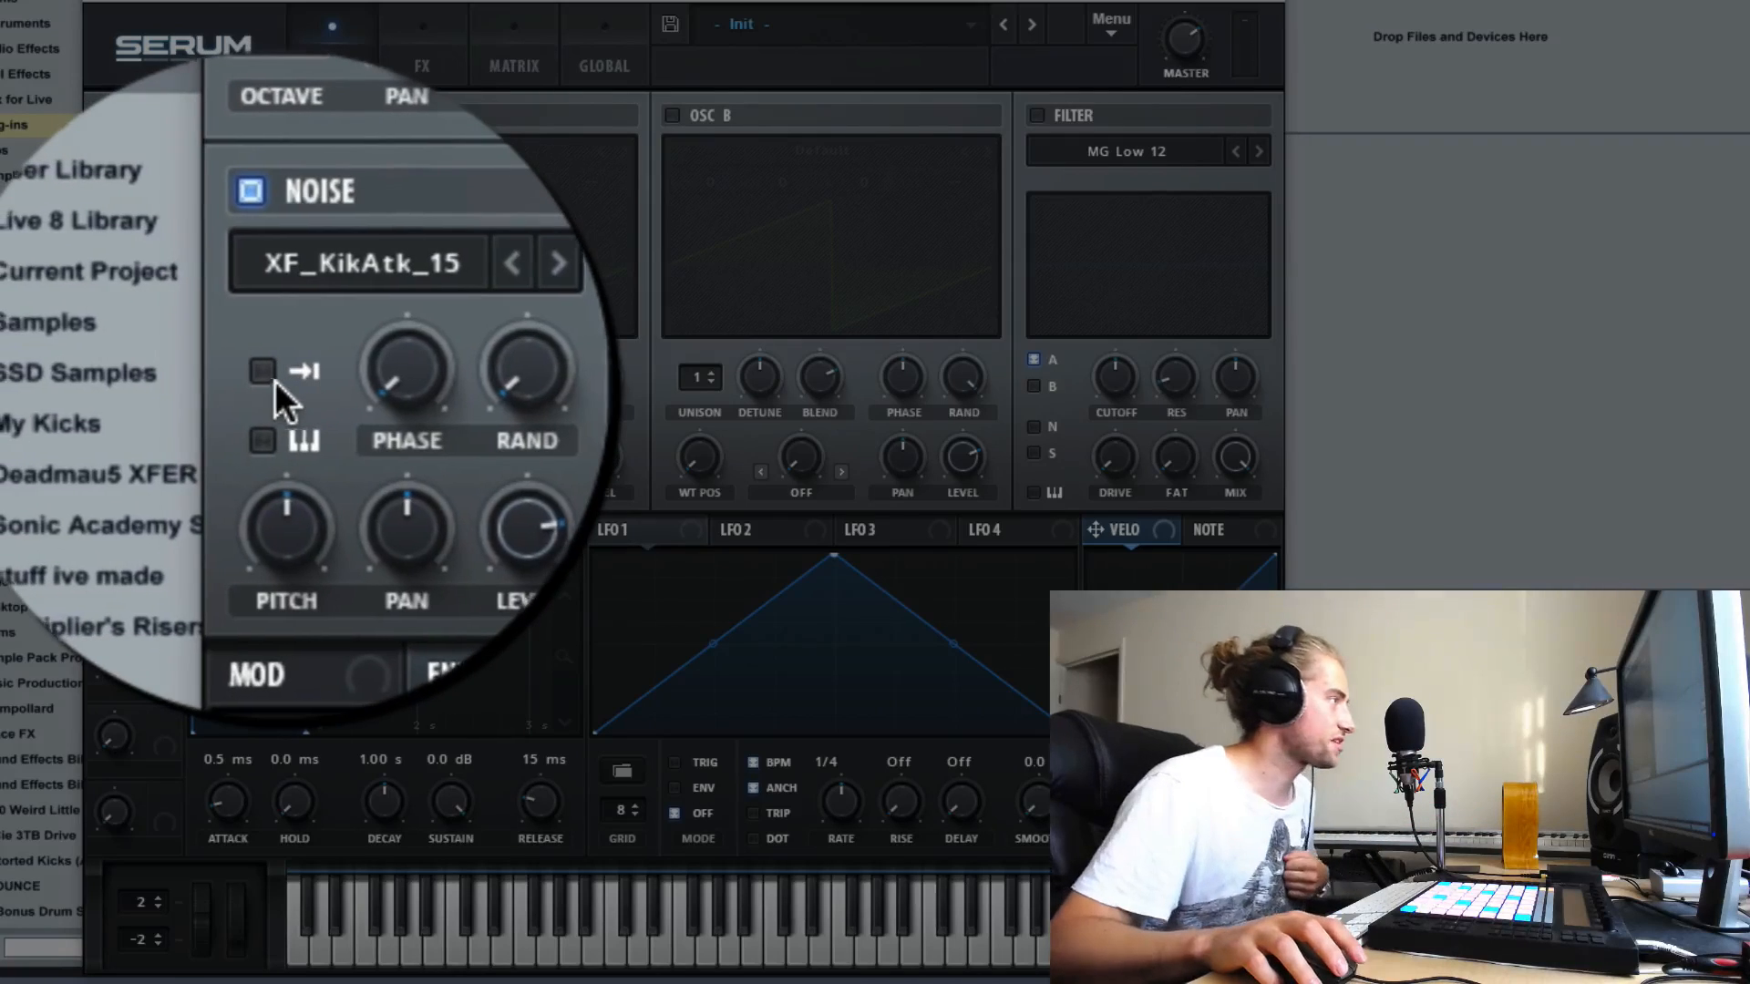
left_click(225, 378)
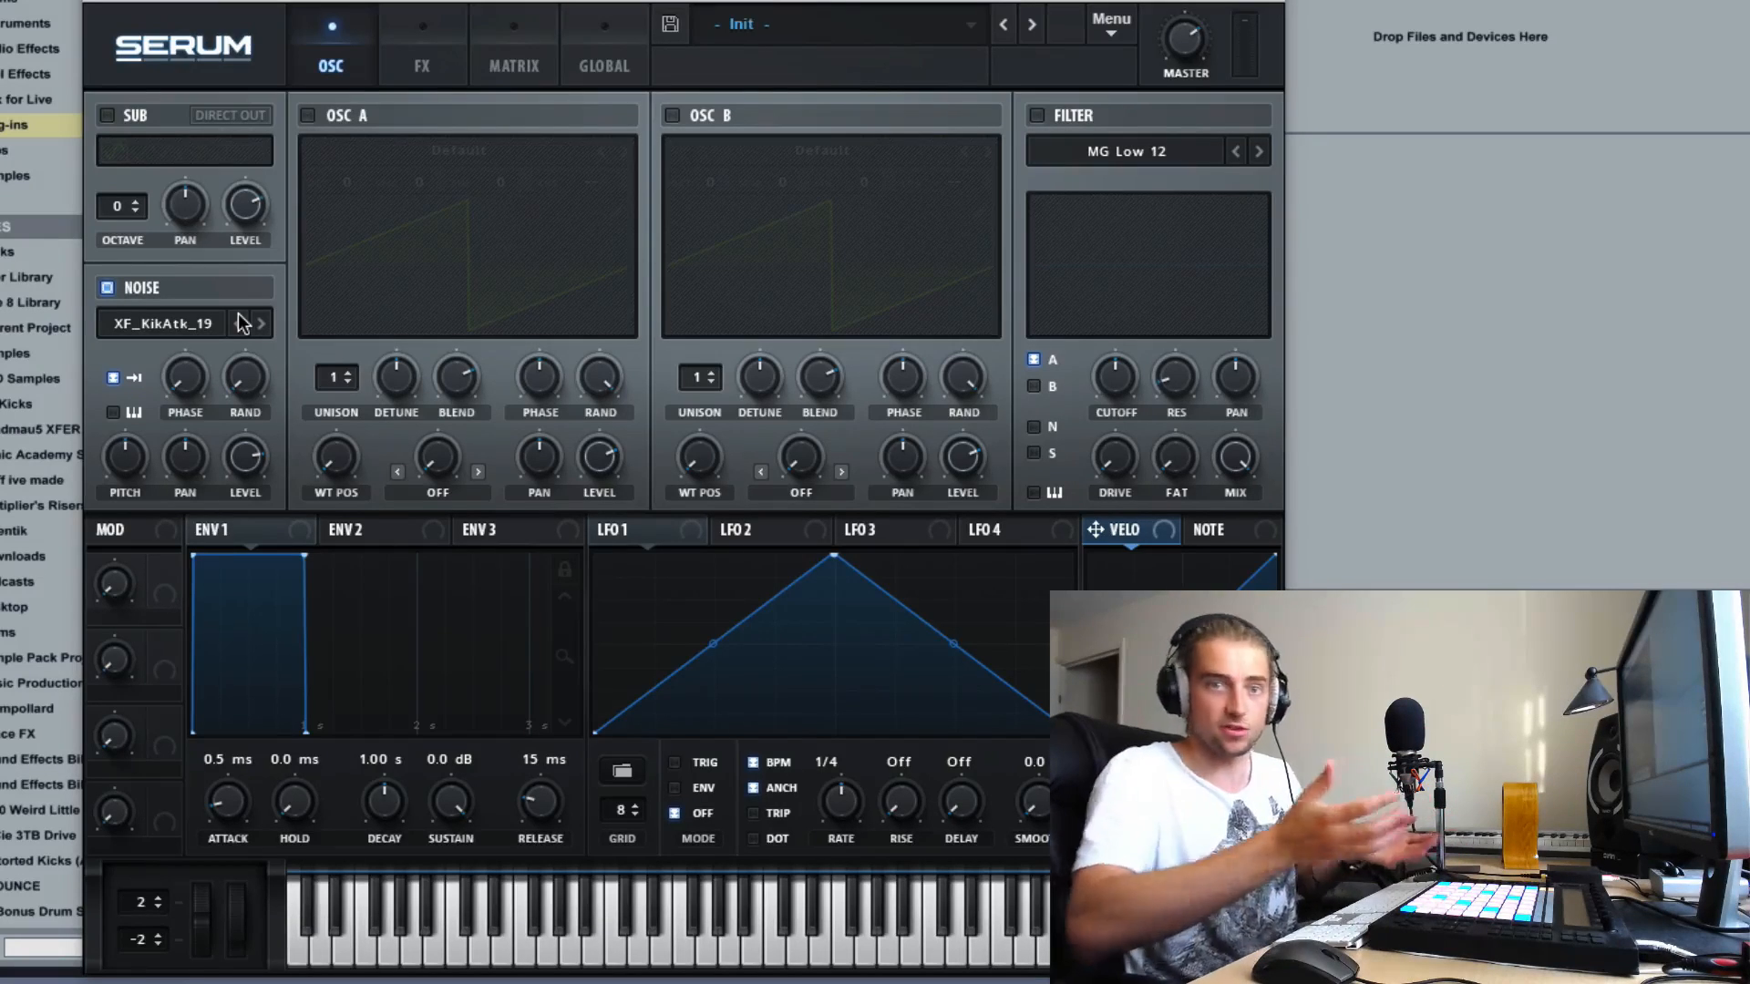
- Load GlassLid 1 from the Attacks_Misc noises, advance through to GlassLid 5 and raise the noise level to maximum
left_click(197, 323)
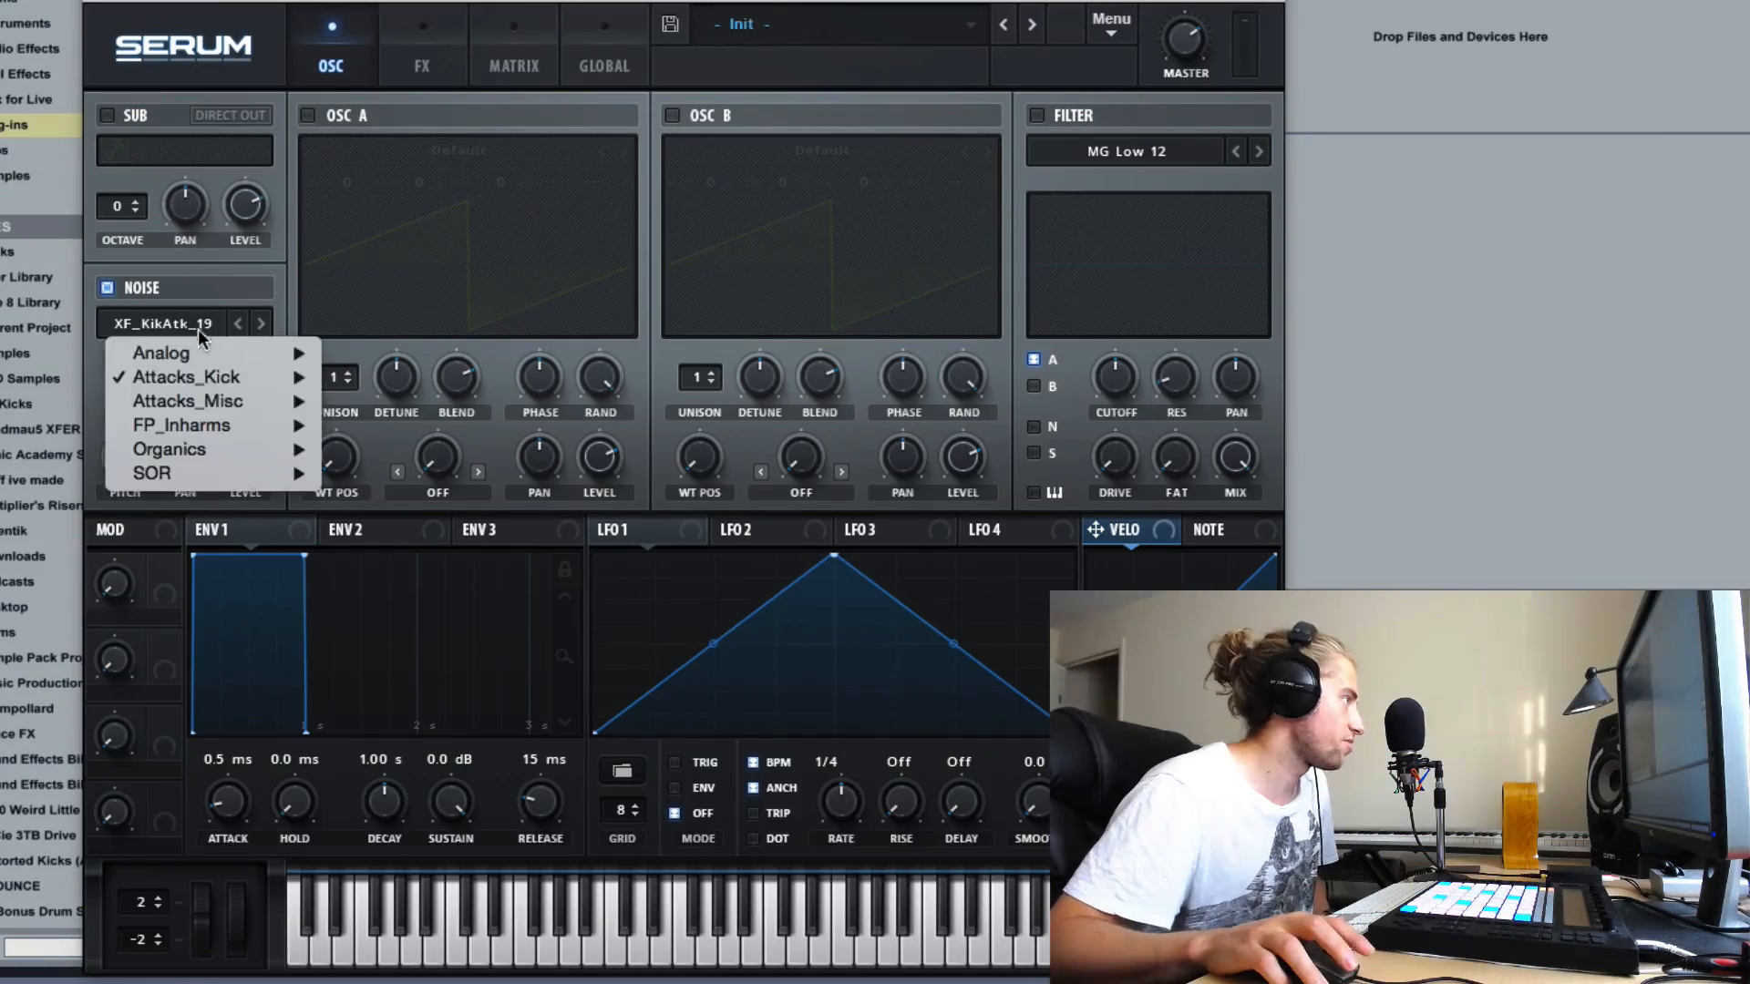
mouse_move(227, 399)
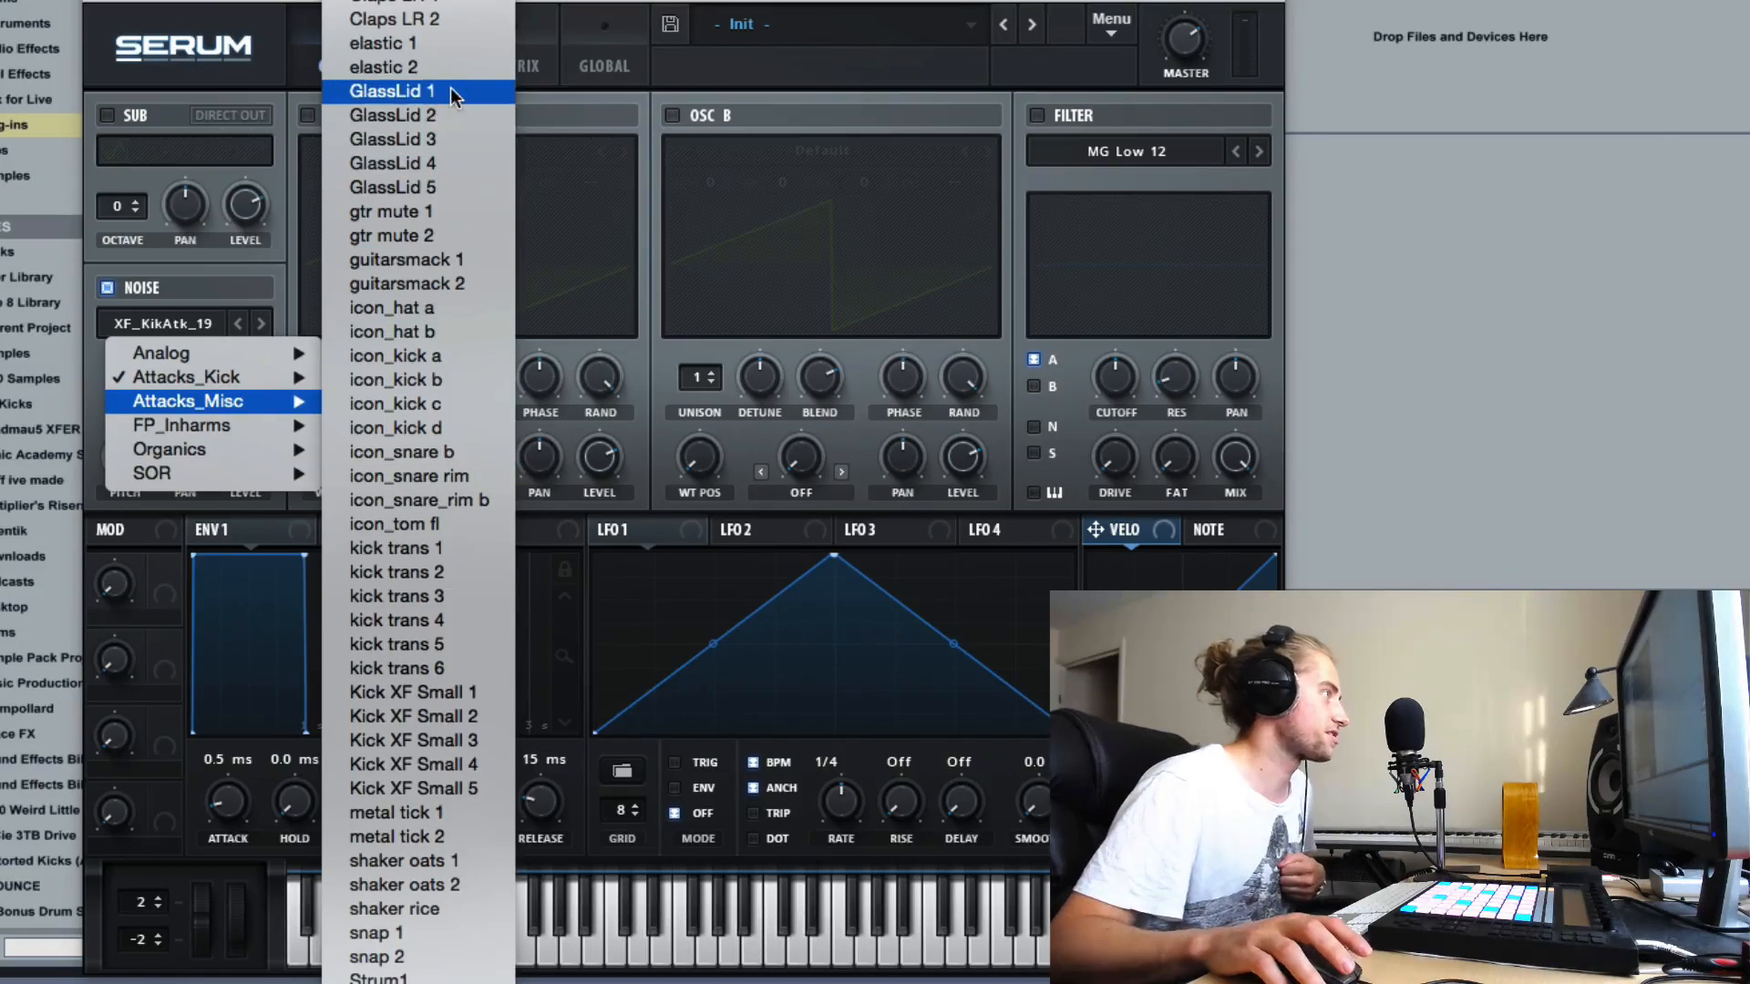
left_click(498, 100)
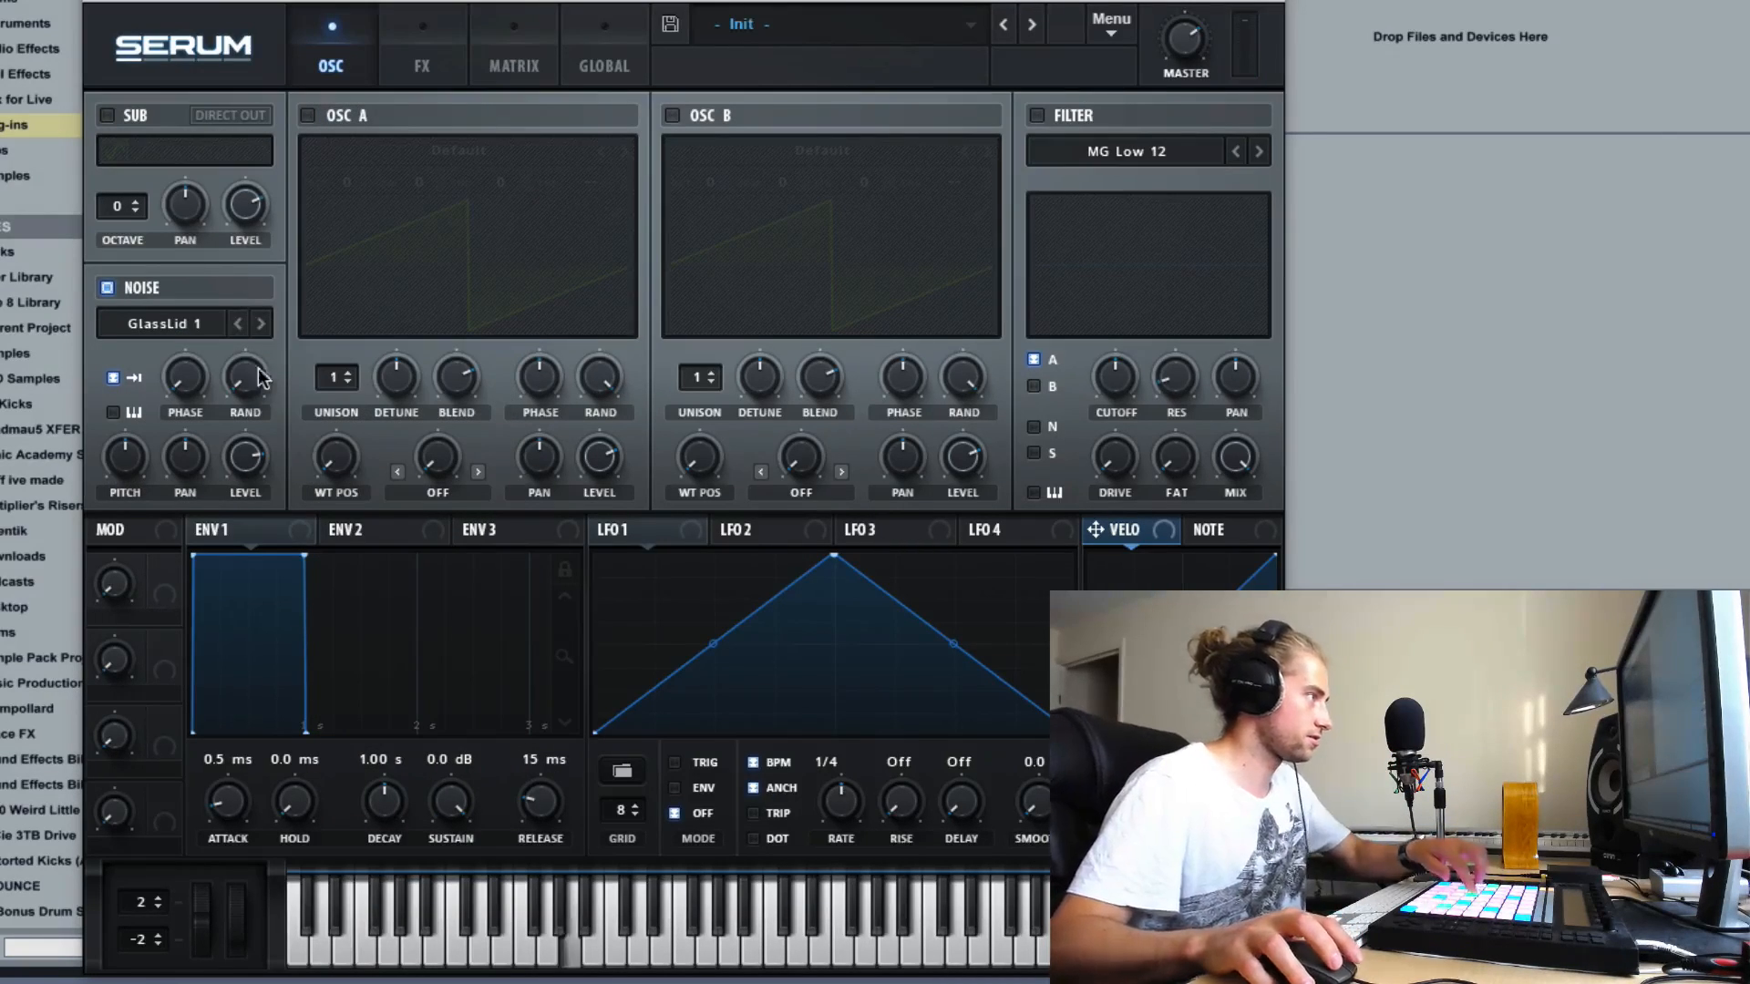
left_click(262, 325)
left_click(259, 325)
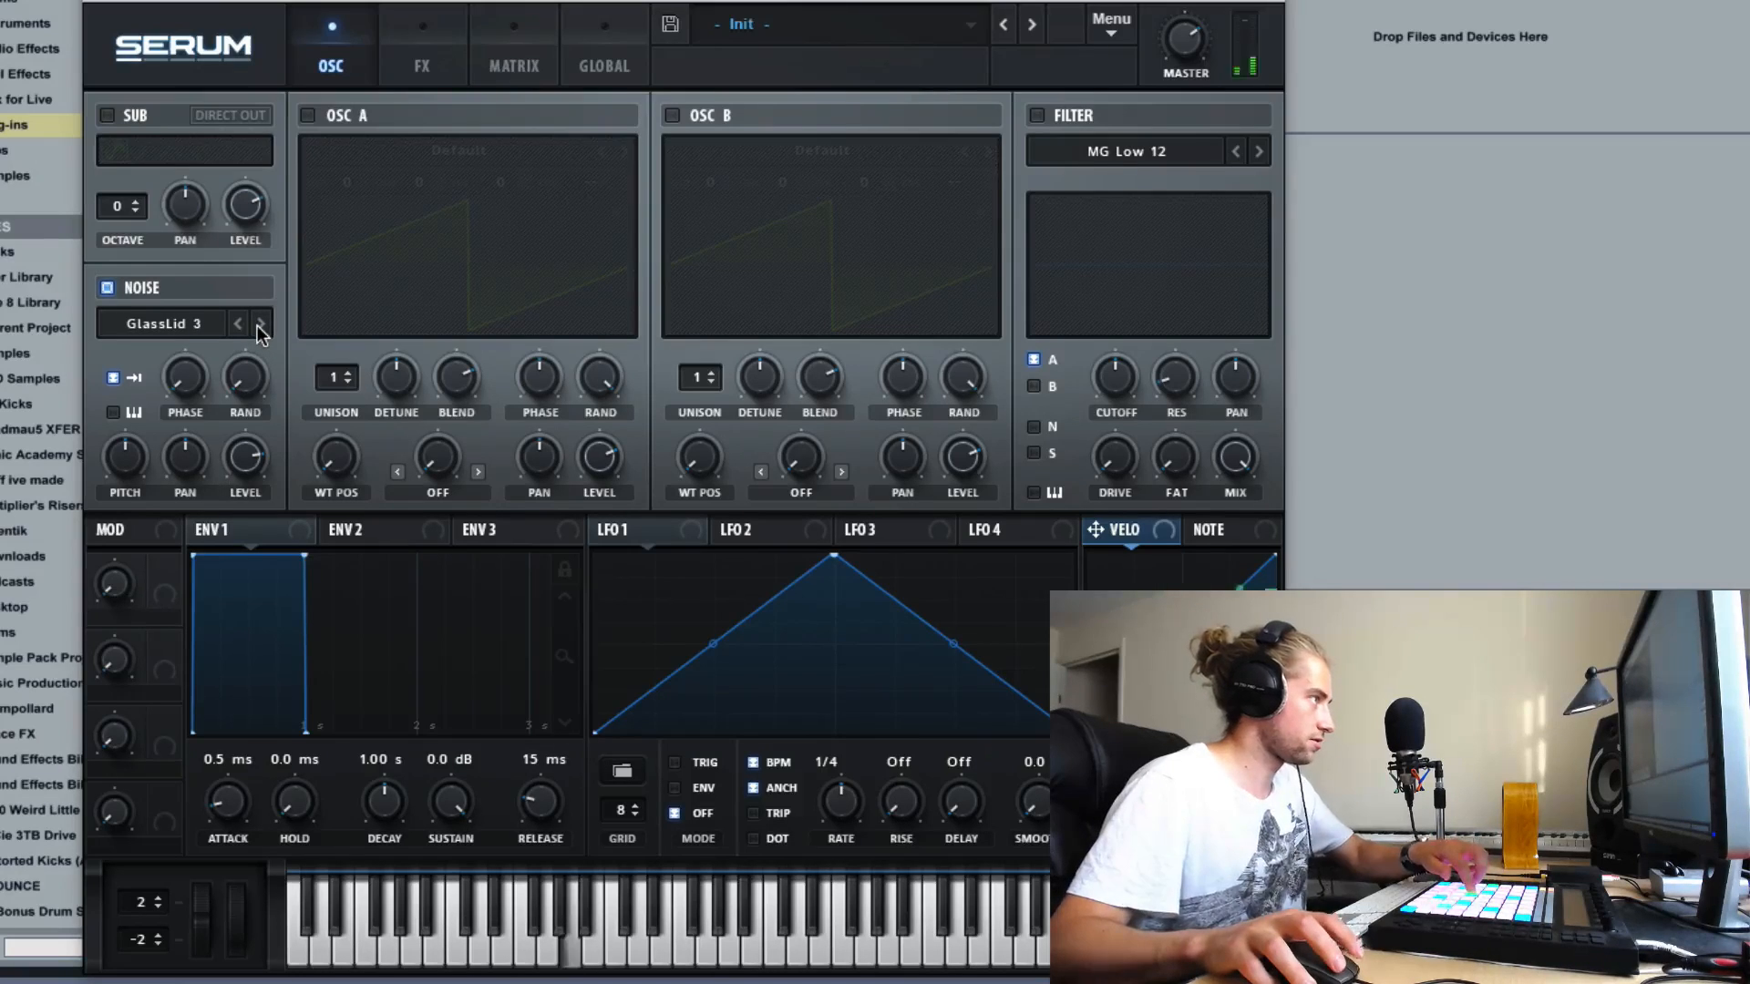
left_click_drag(252, 459, 255, 356)
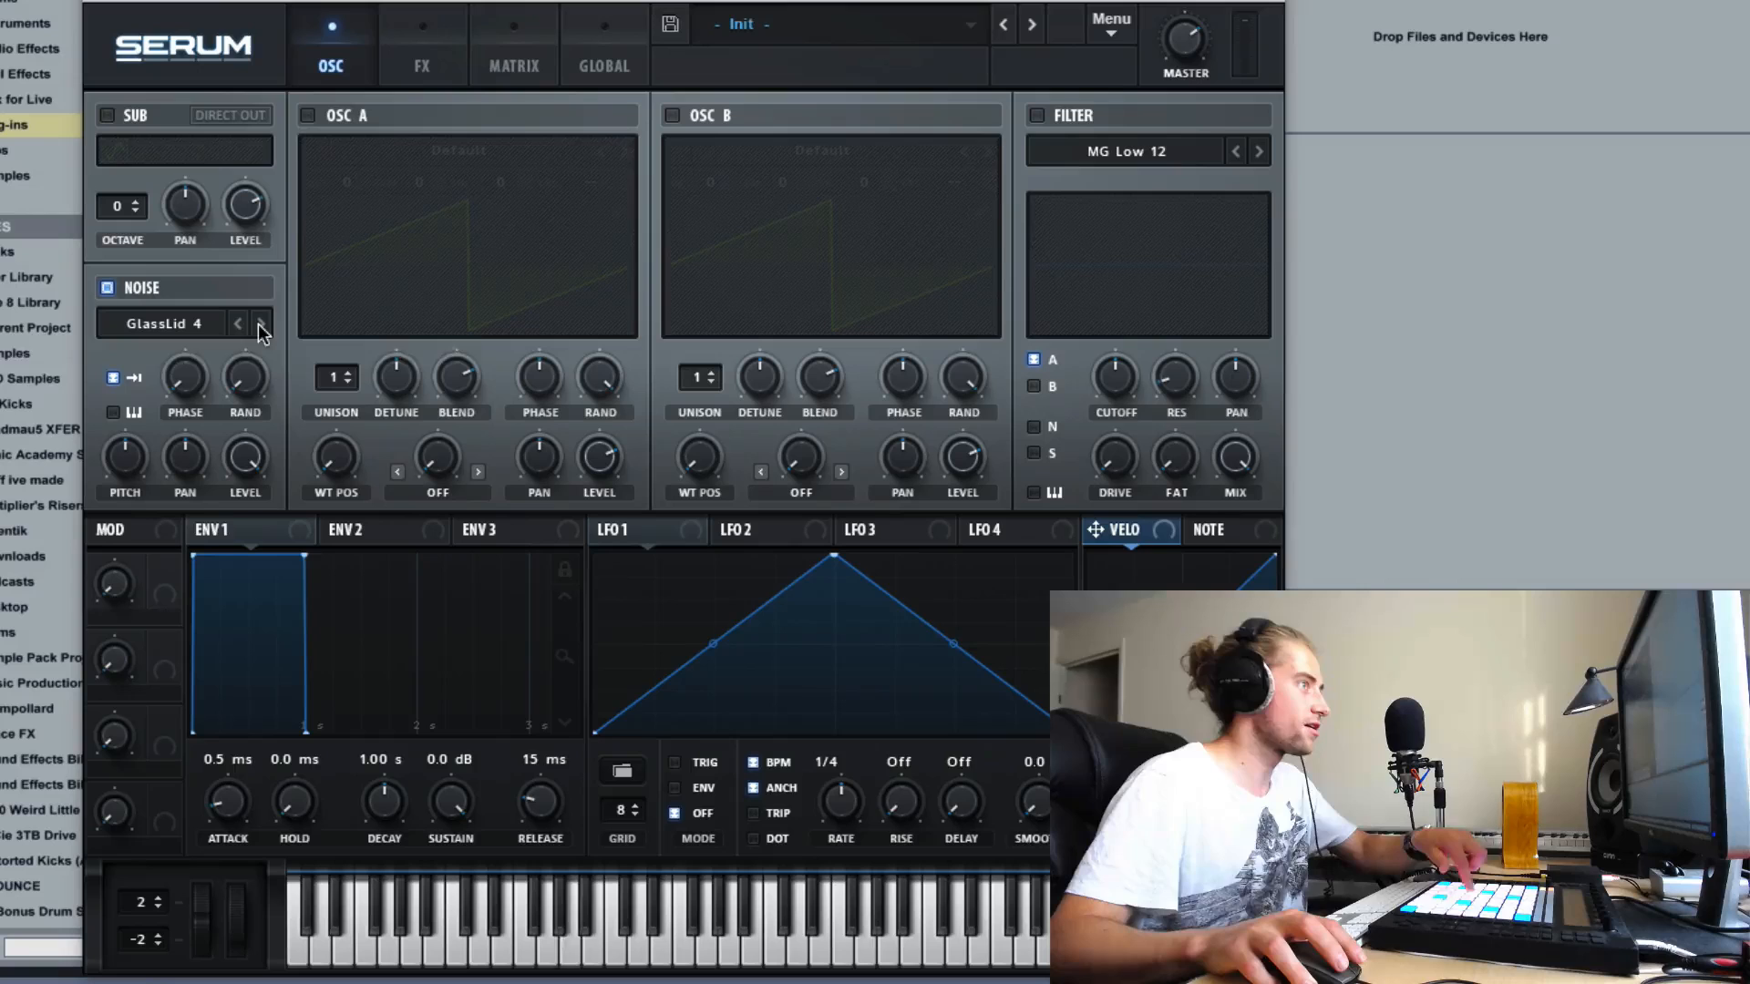
left_click(257, 326)
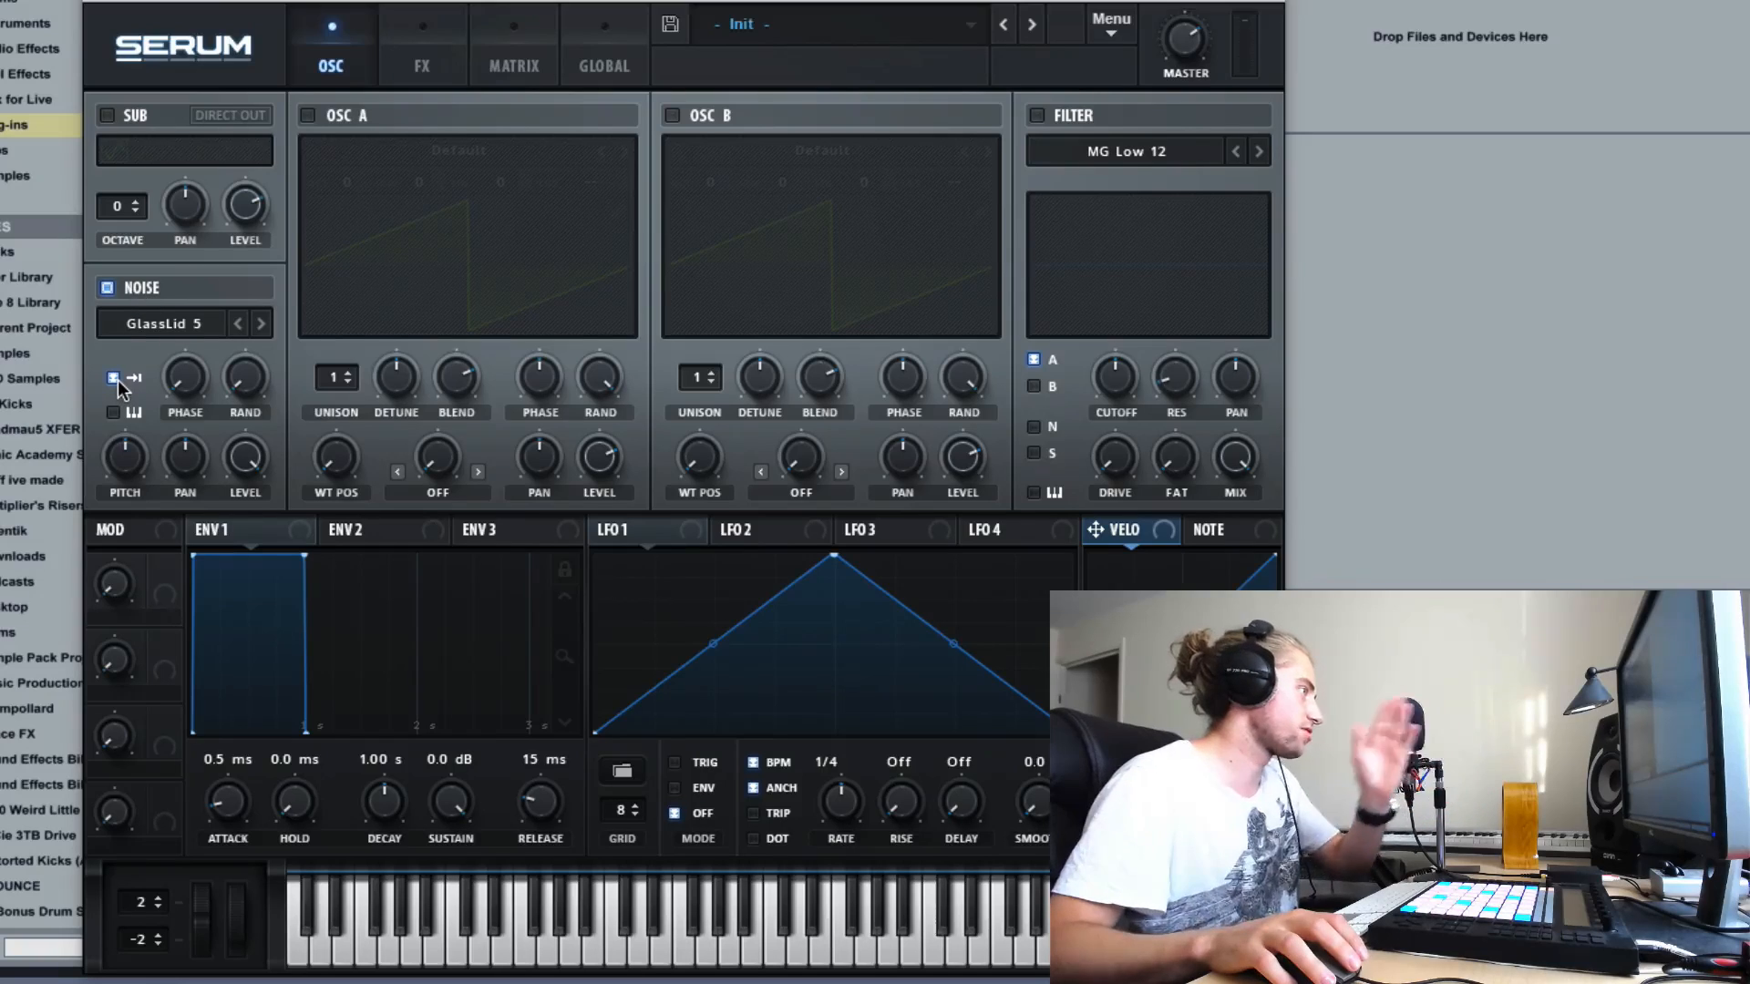
- Load Strum1 from the Attacks_Misc noise category and advance through Strum2 to Strum3
left_click(204, 324)
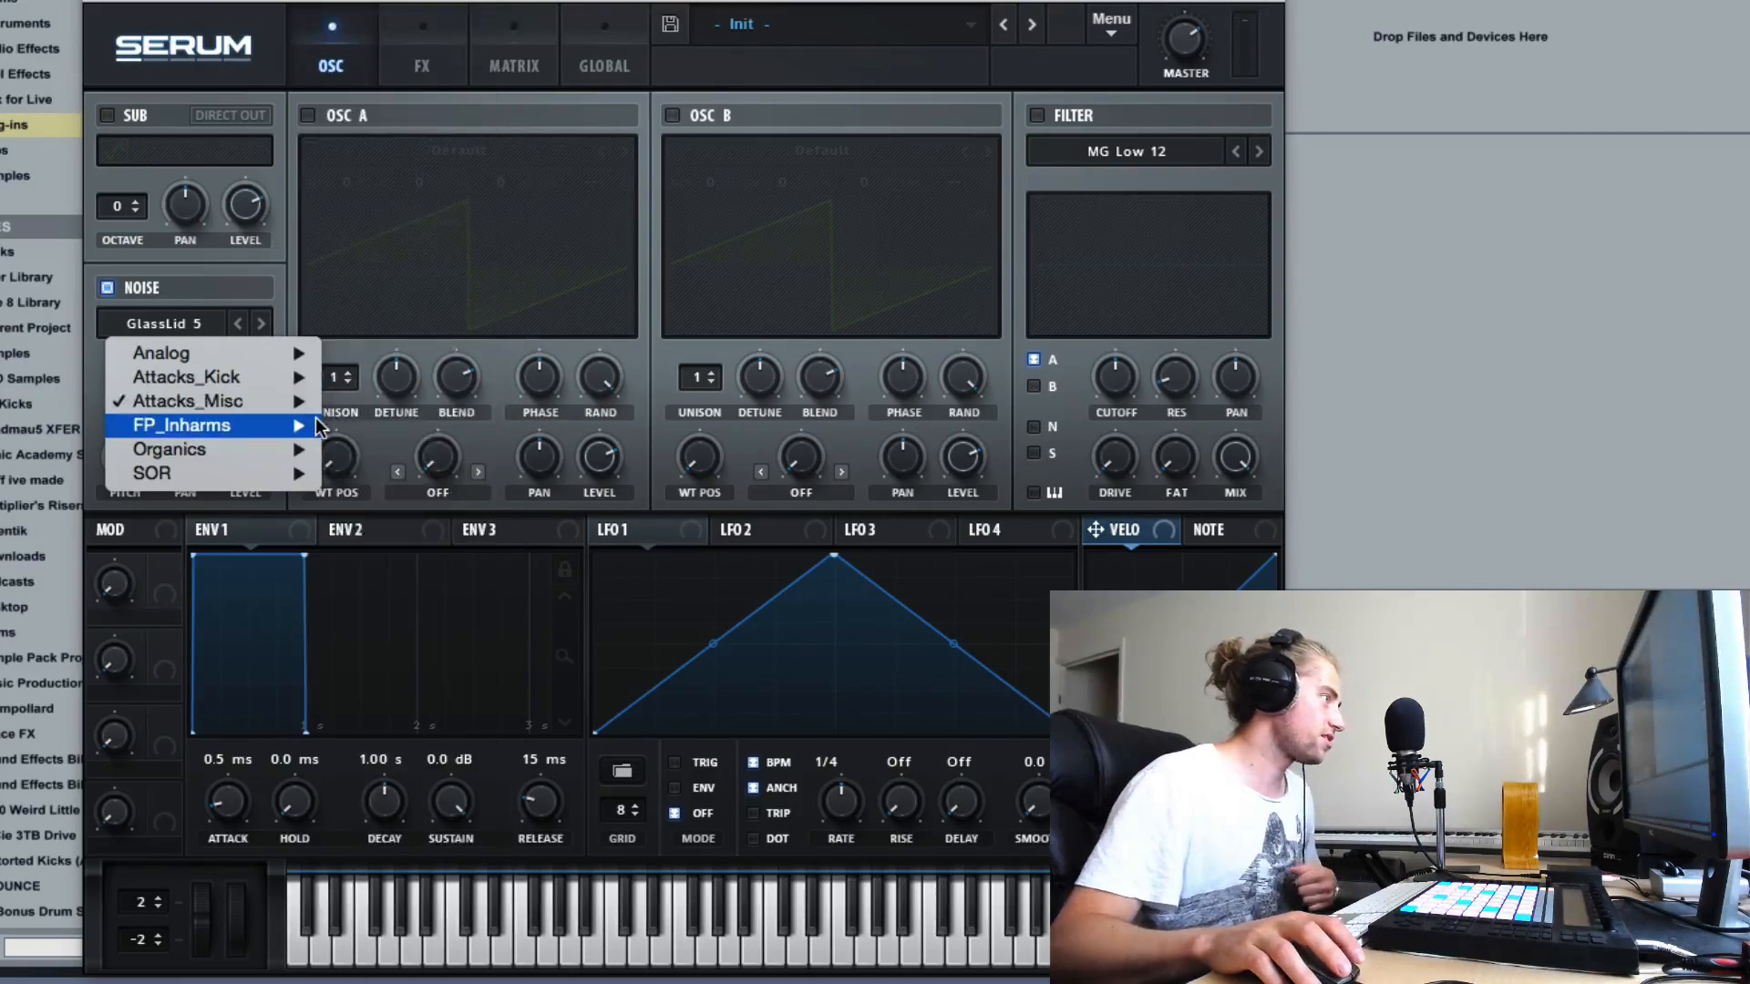
mouse_move(317, 403)
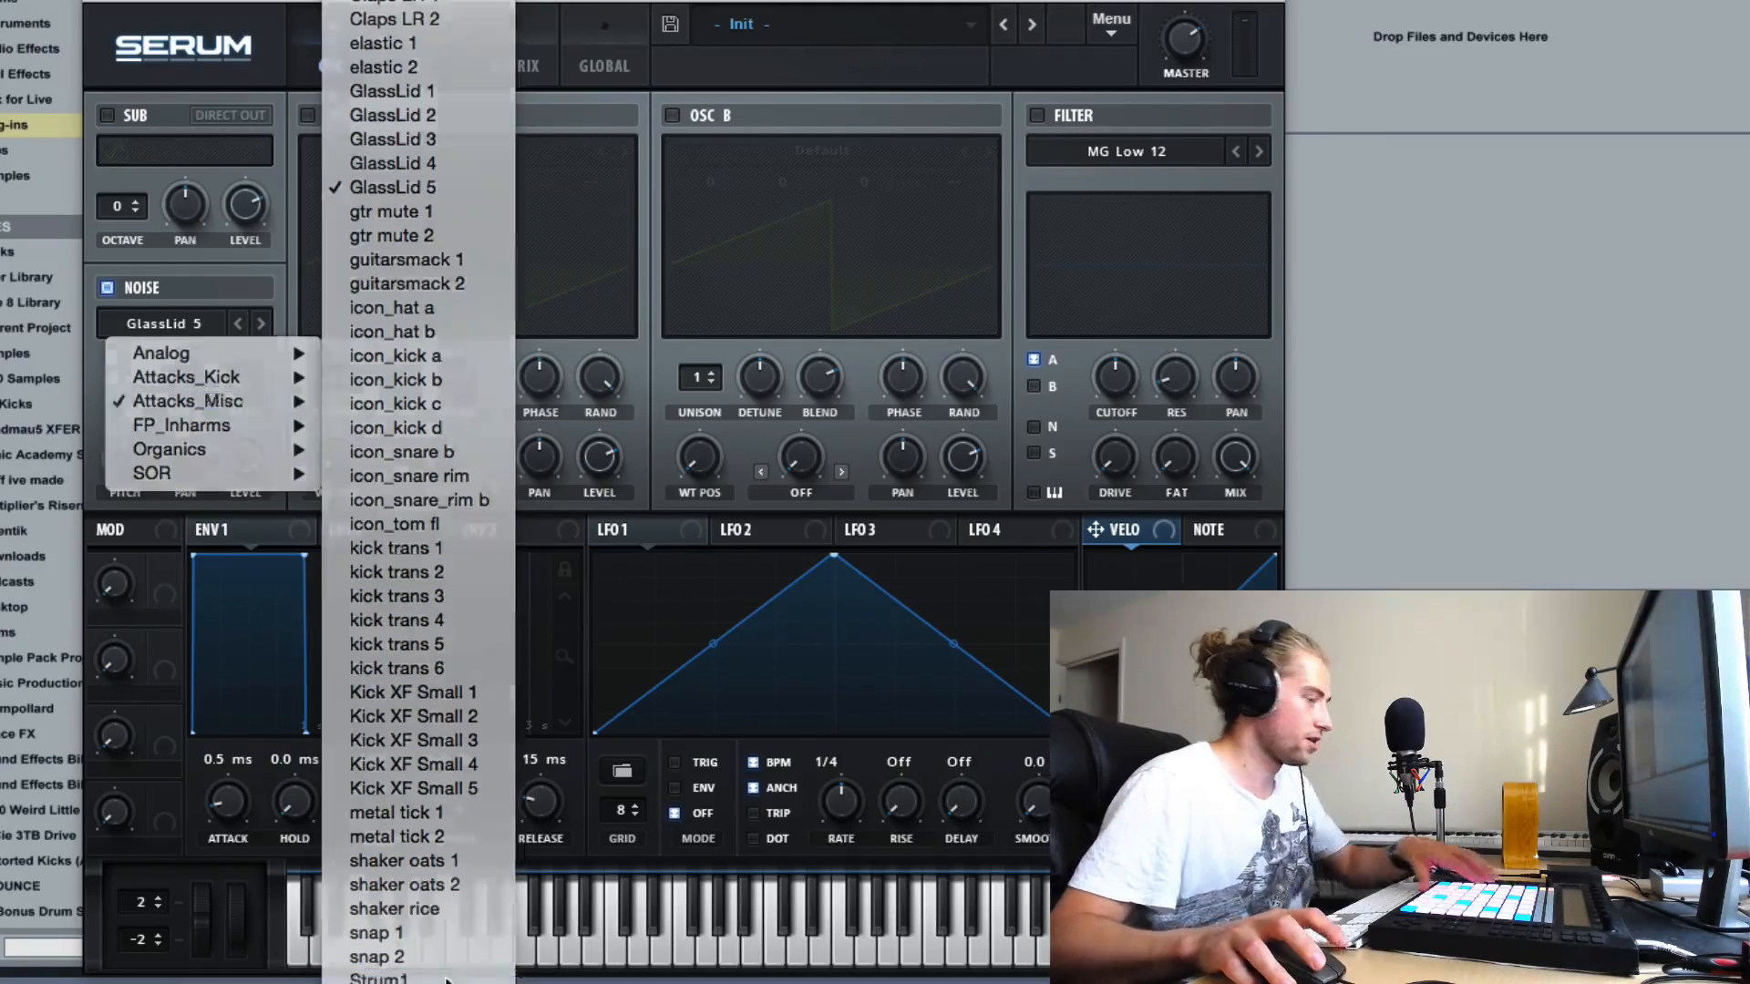
left_click(387, 978)
left_click(261, 328)
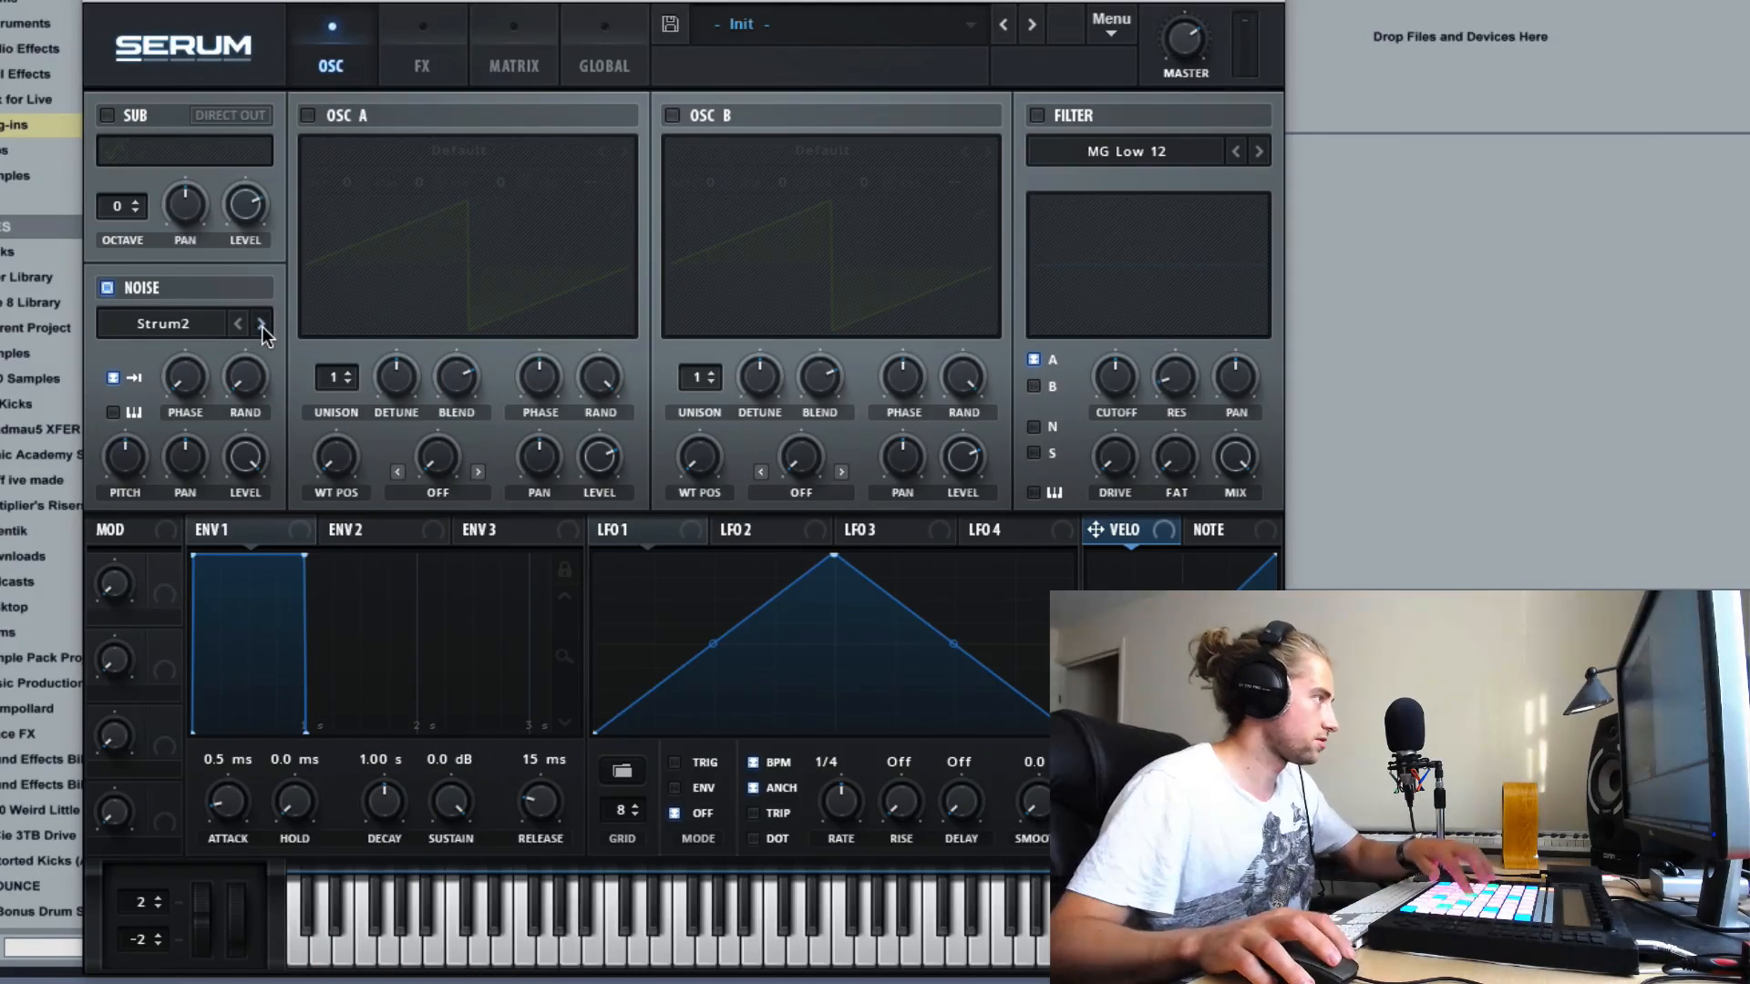
left_click(260, 326)
- Load metal tick 1 from the Attacks_Misc noise category and advance to metal tick 2
left_click(200, 331)
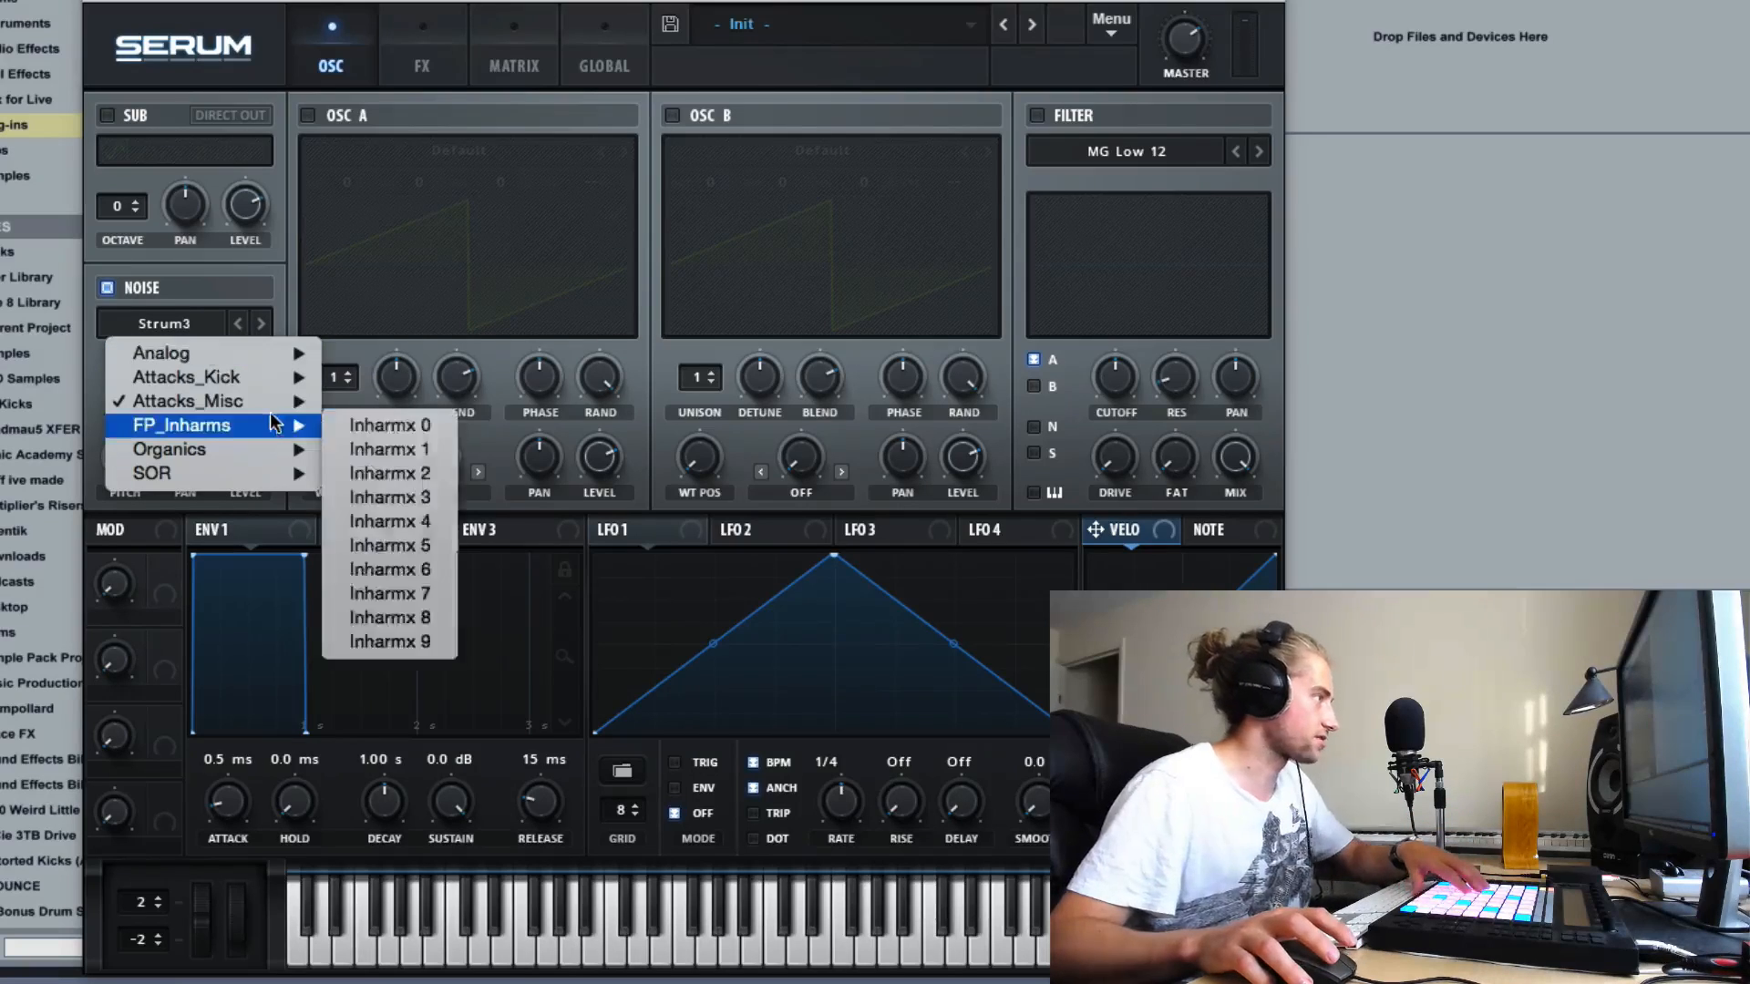
mouse_move(264, 401)
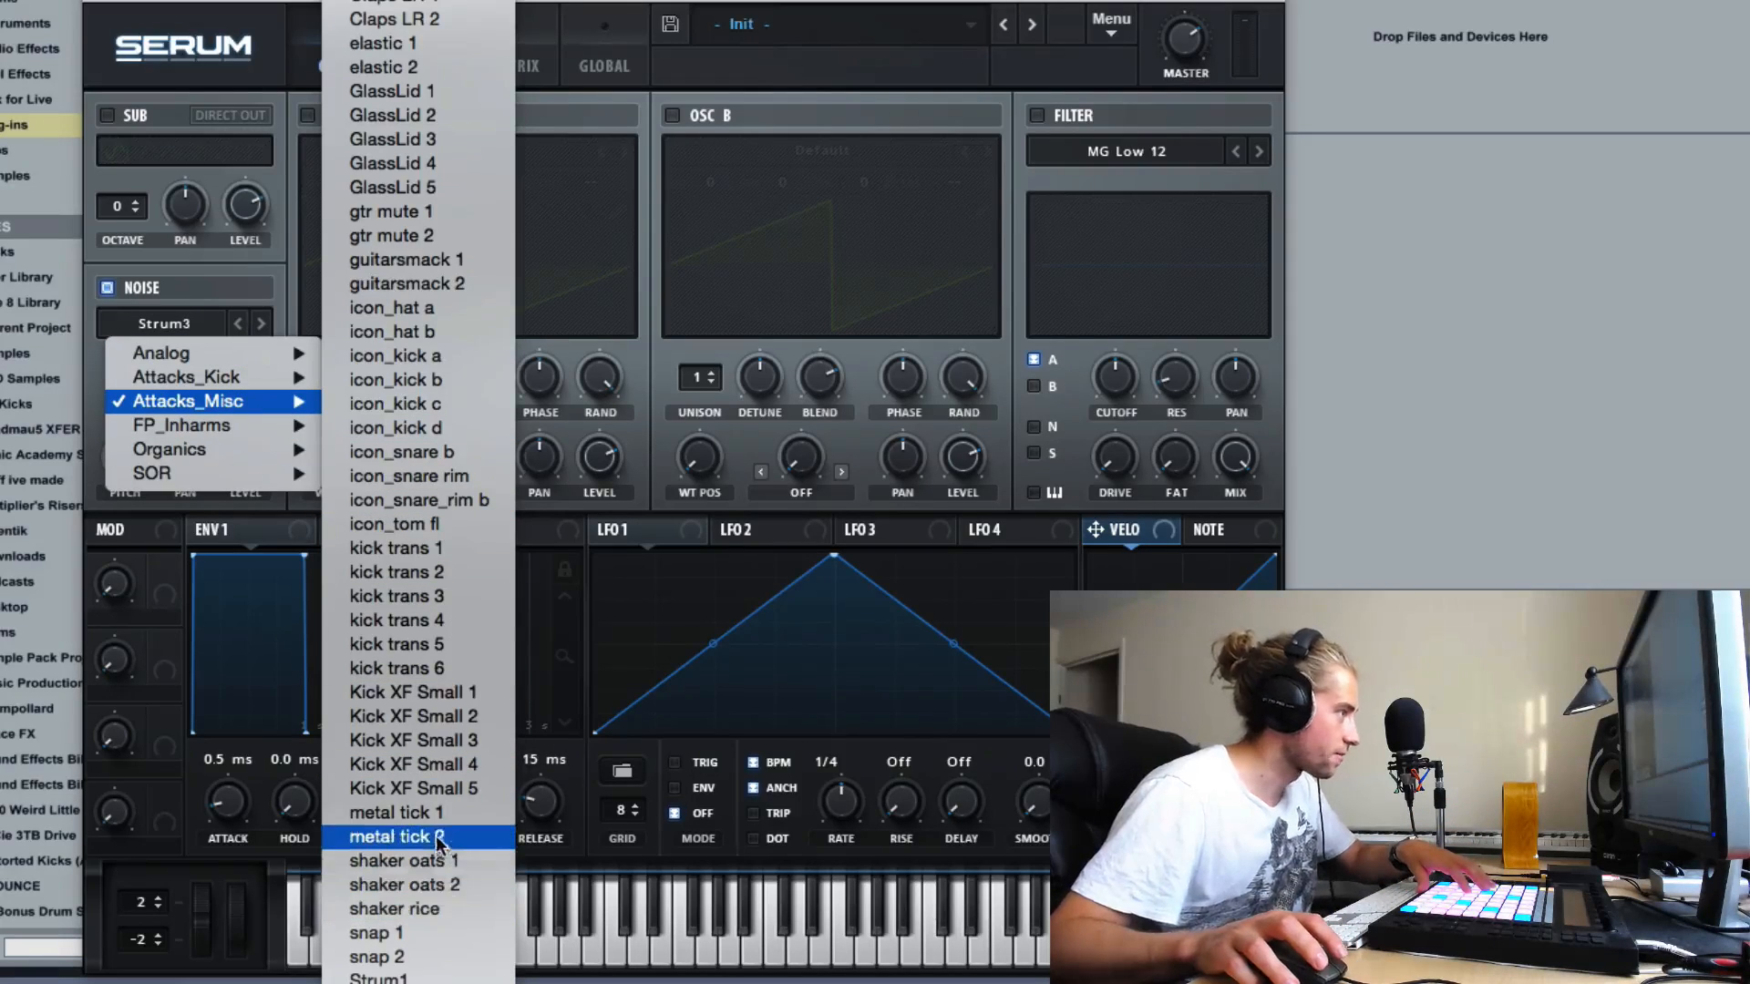
left_click(428, 812)
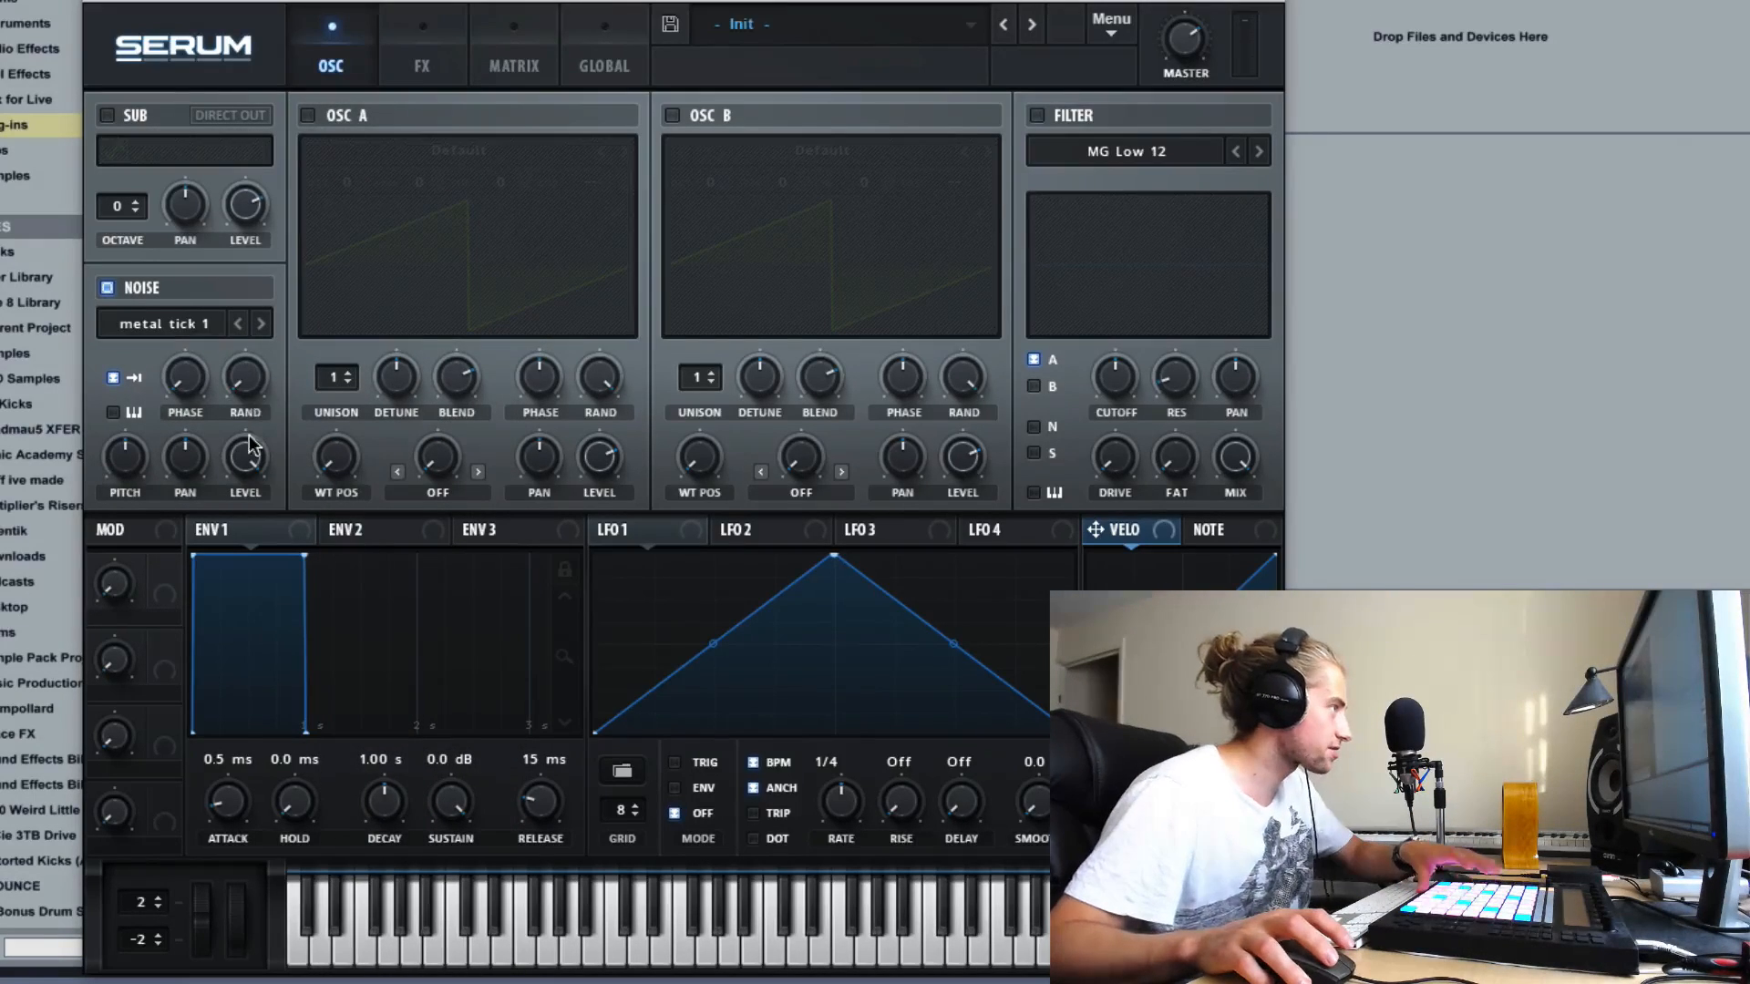
left_click(261, 324)
- Load icon_snare b from the Attacks_Misc noise category, followed by icon_tom fl from the same category
left_click(216, 319)
mouse_move(237, 398)
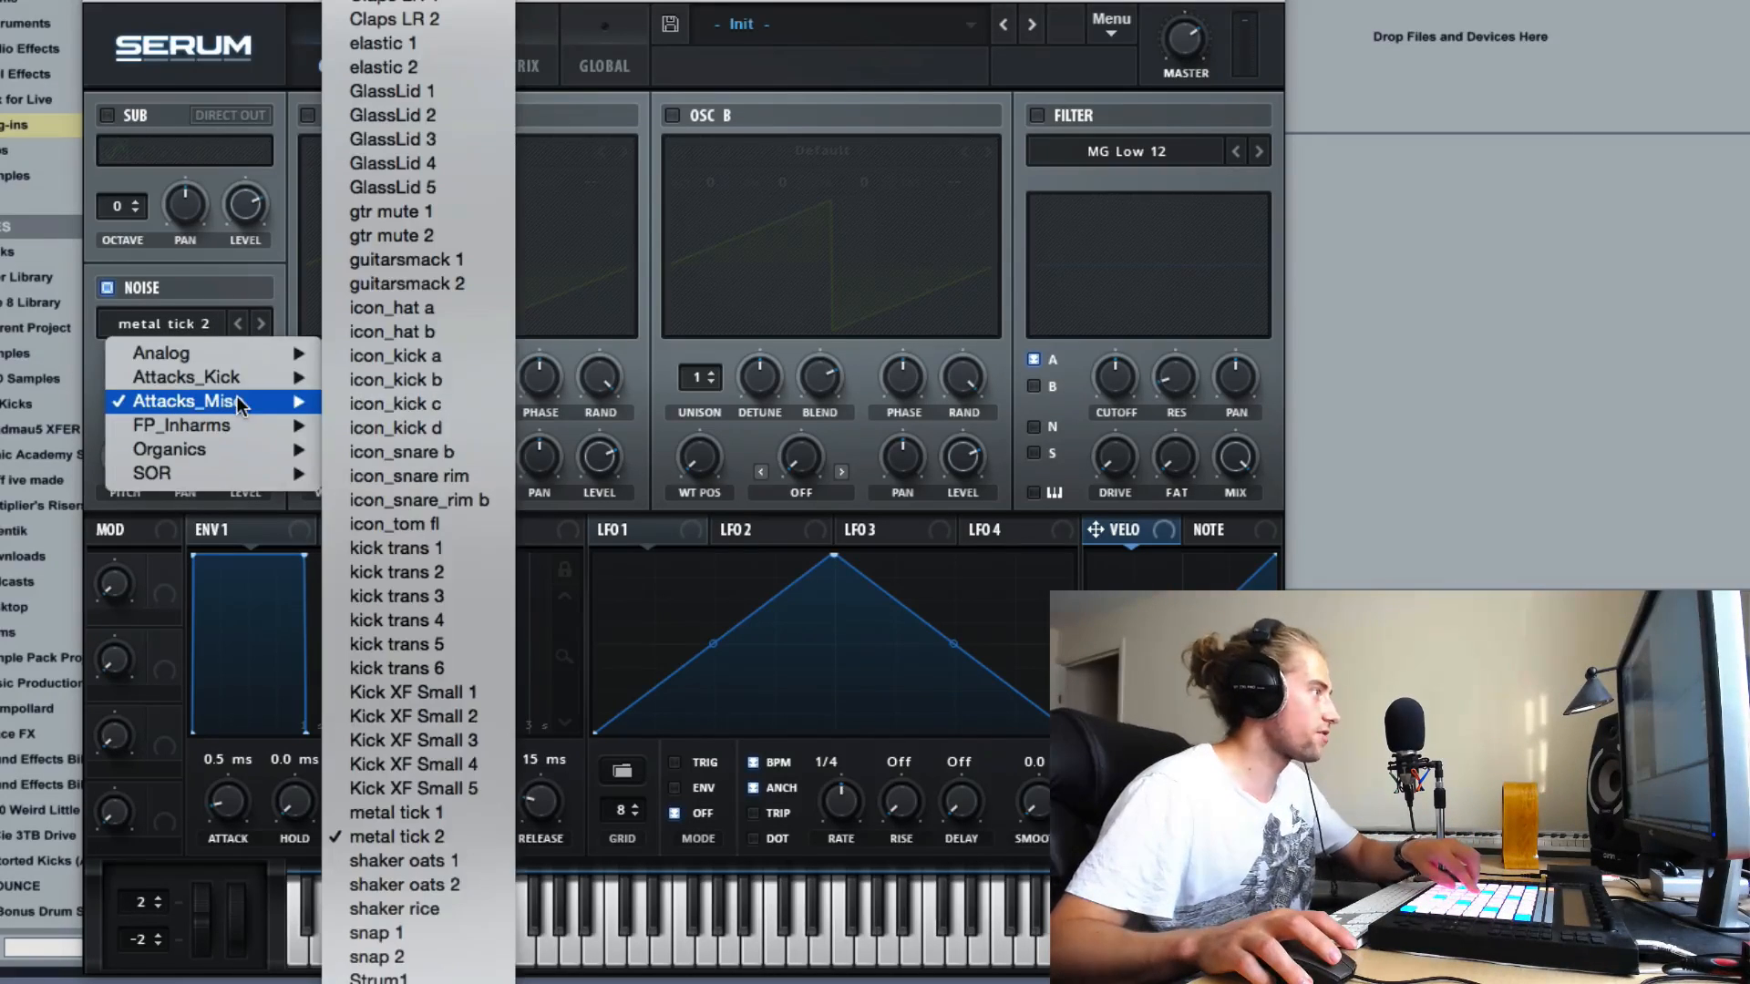
left_click(429, 455)
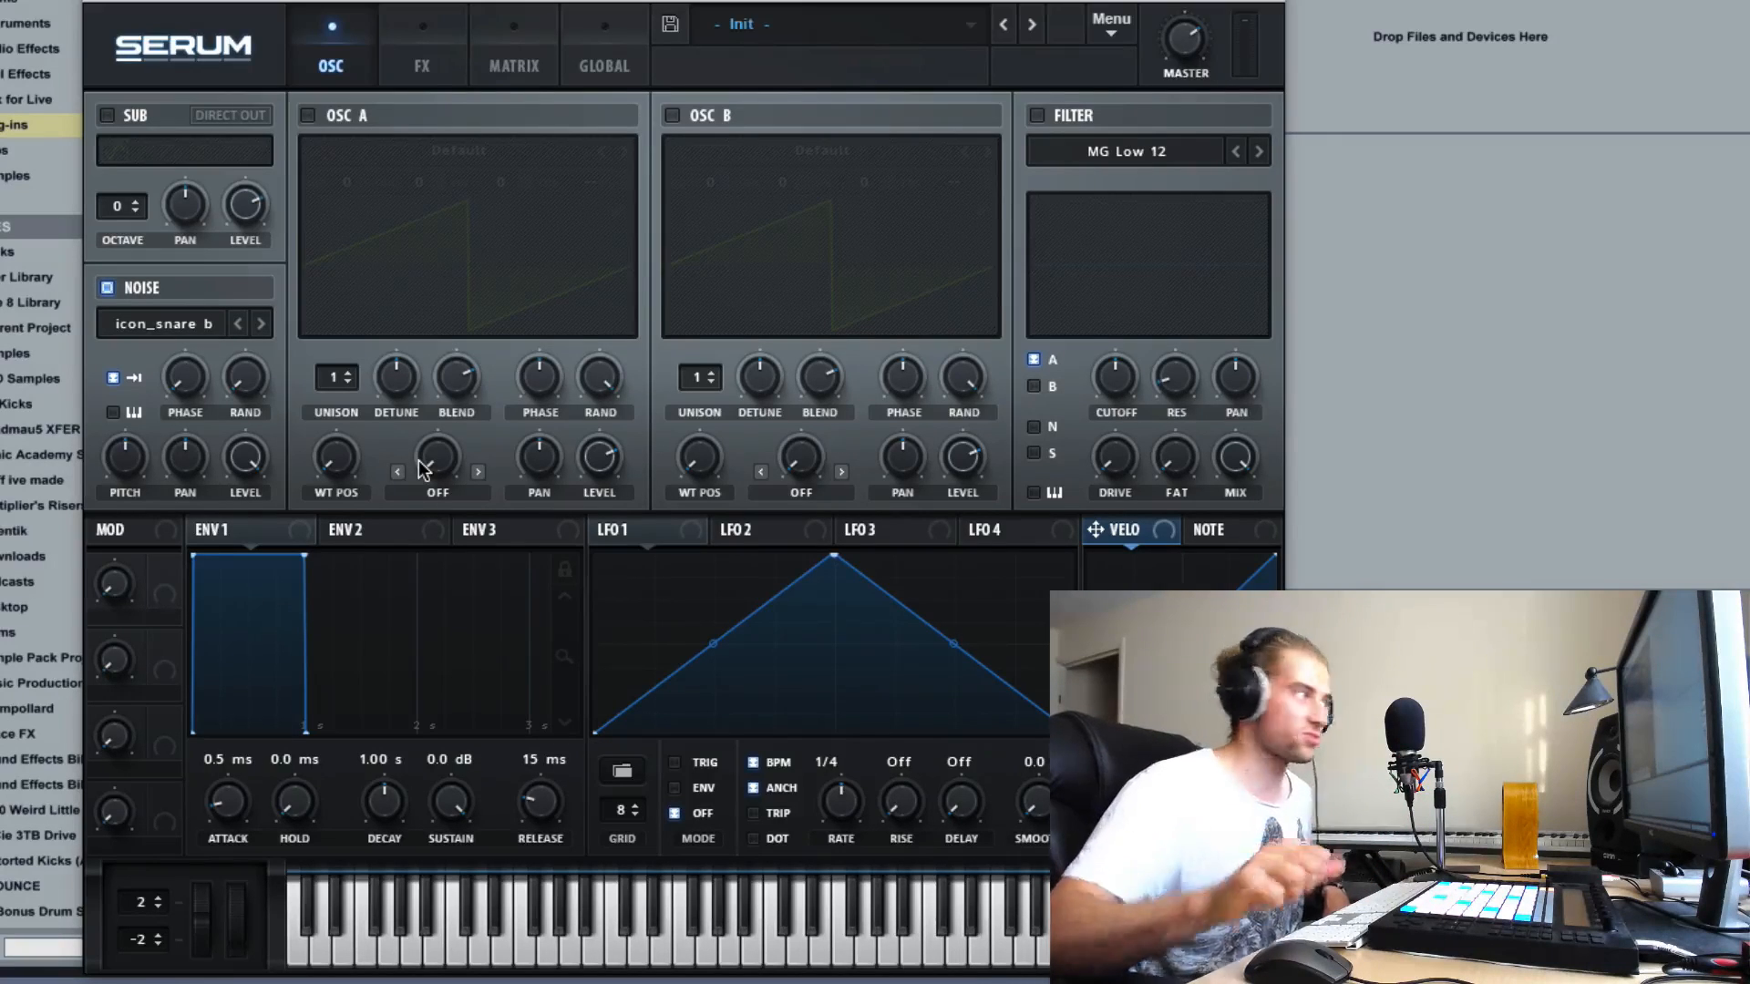
left_click(192, 321)
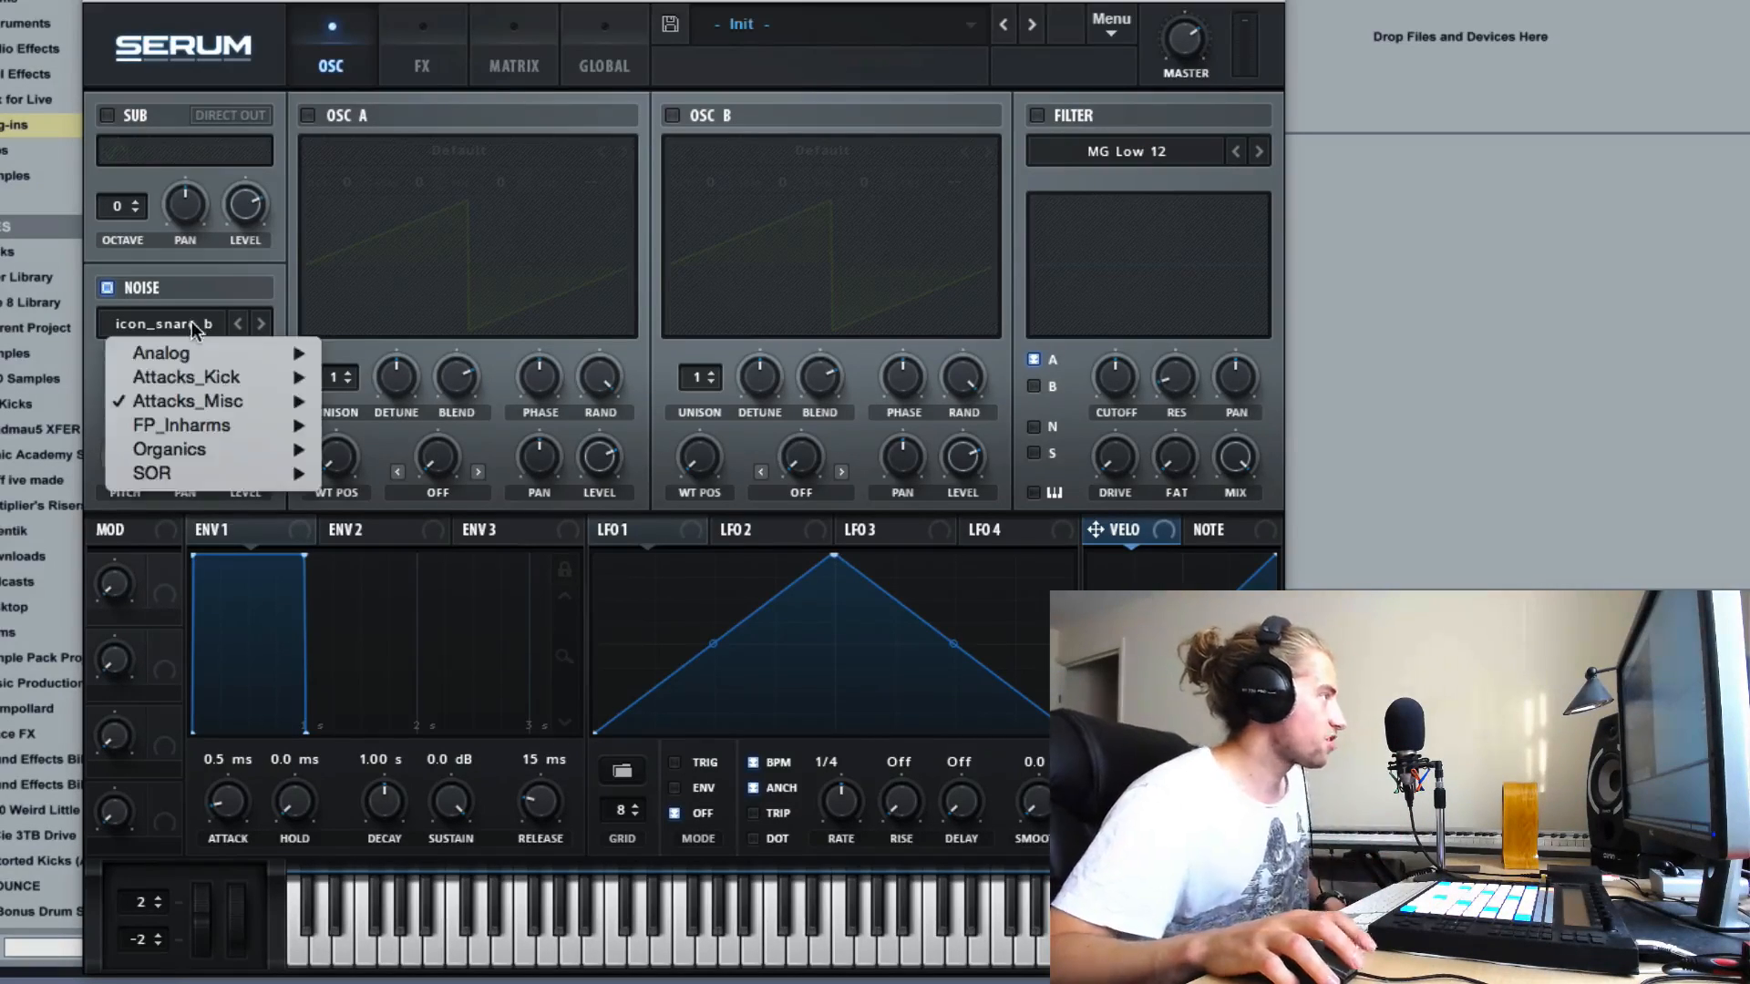
mouse_move(244, 402)
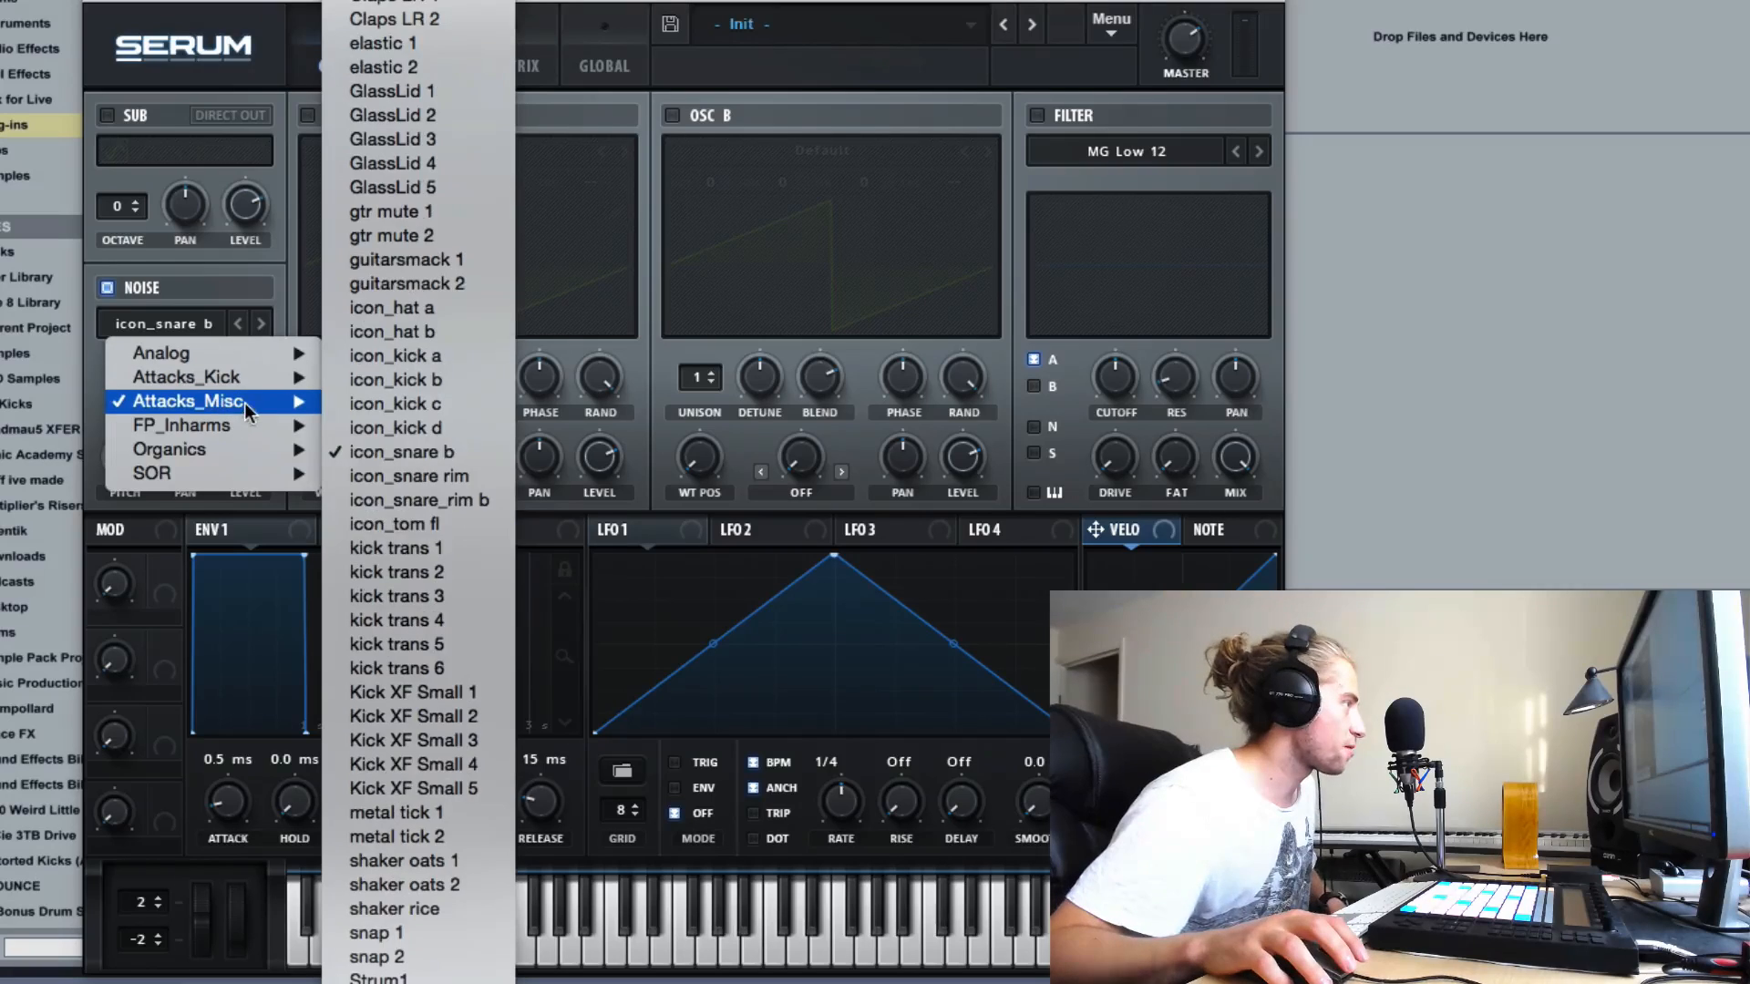
left_click(436, 527)
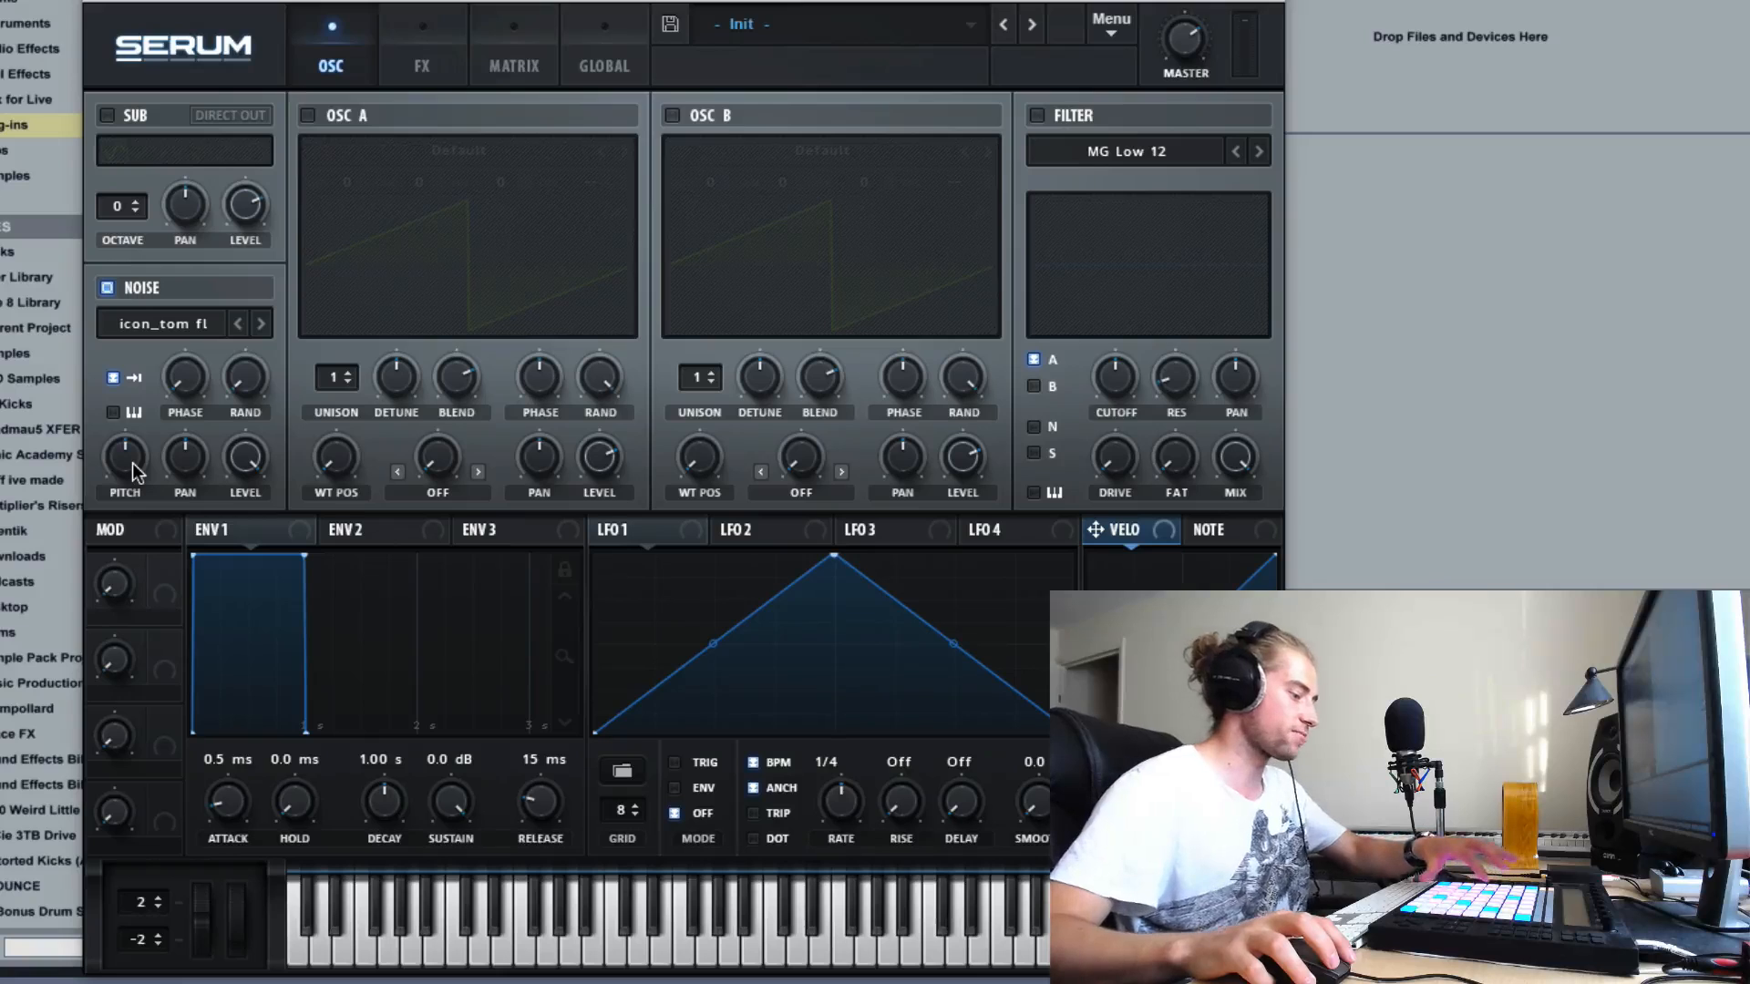
- Raise the noise oscillator's pitch to about 73% and reset it to its default
mouse_move(135, 472)
left_mouse_down()
mouse_move(129, 304)
mouse_move(142, 581)
mouse_move(139, 407)
mouse_move(120, 465)
mouse_move(114, 451)
left_mouse_up()
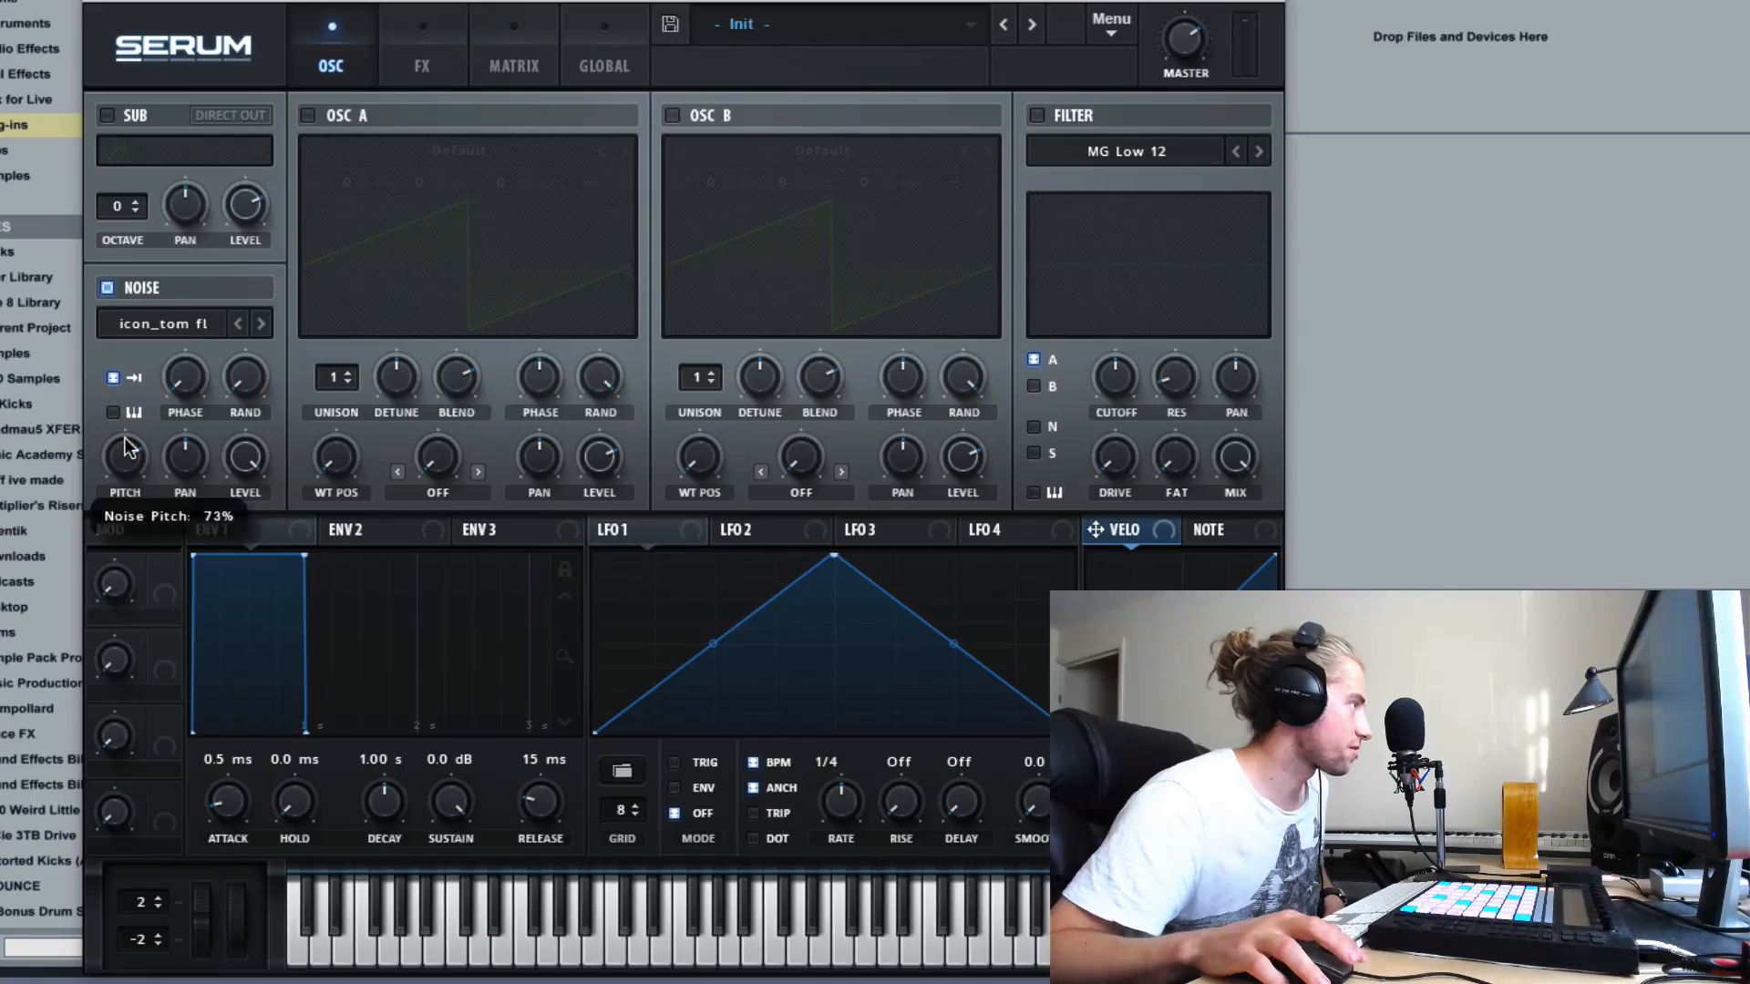
right_click(126, 458)
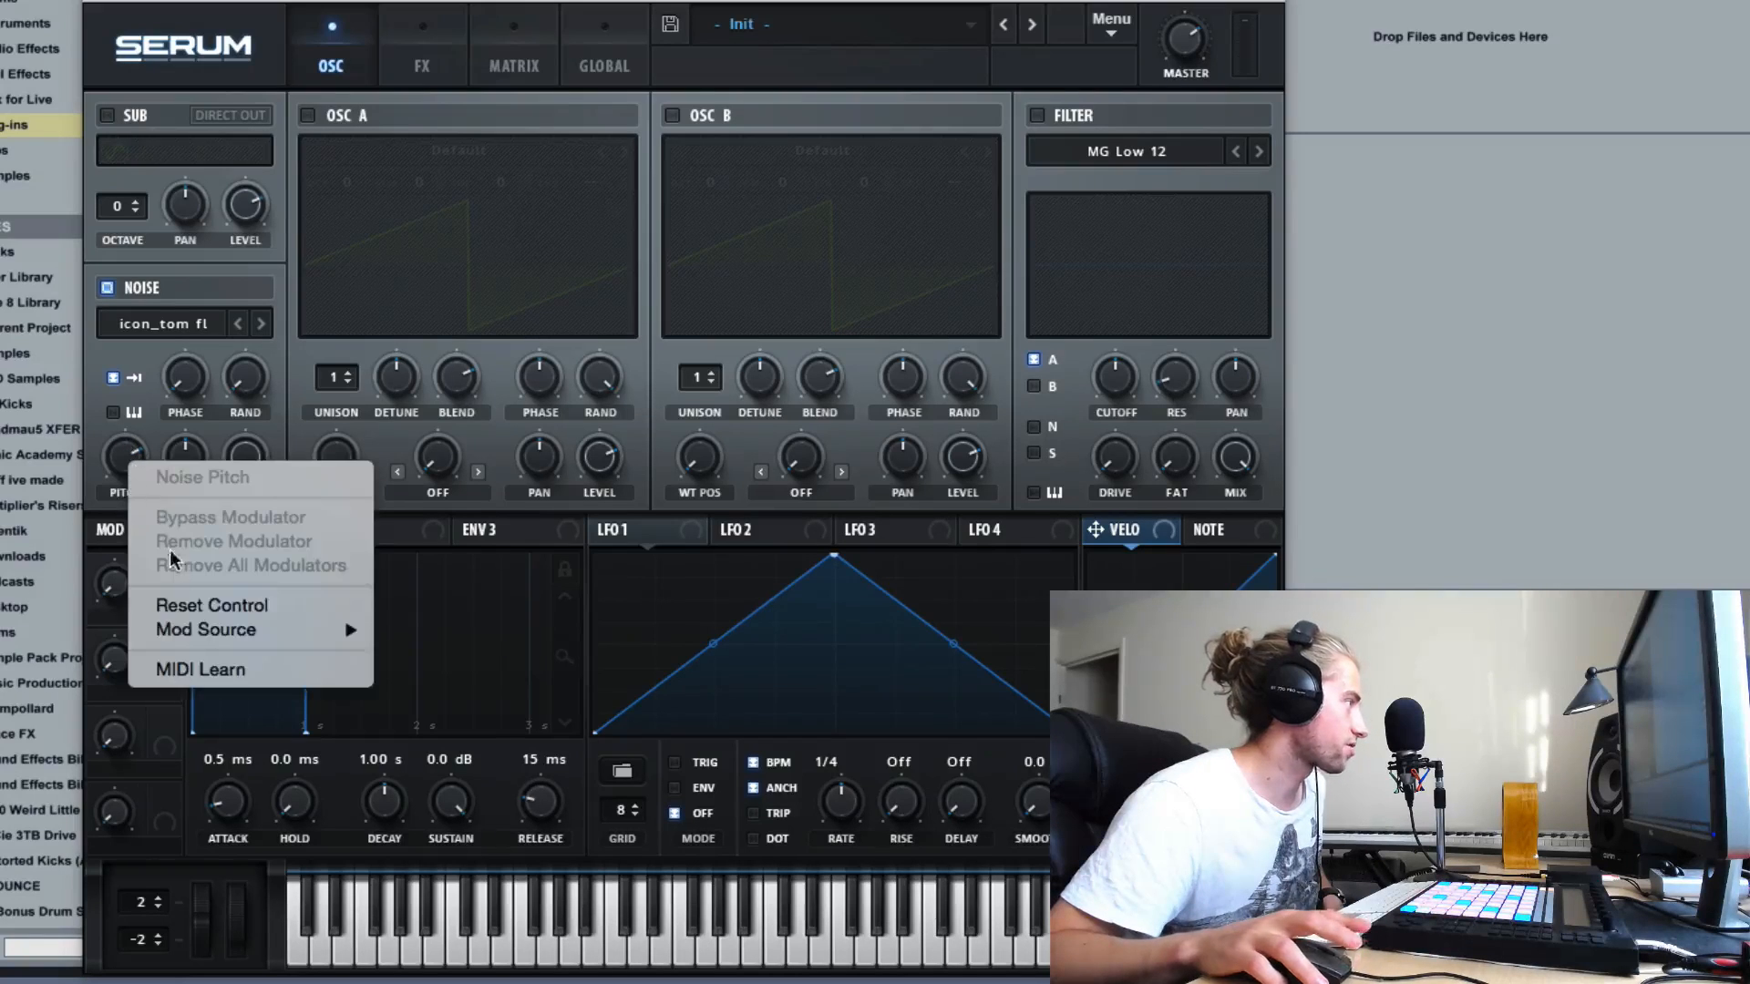
left_click(175, 606)
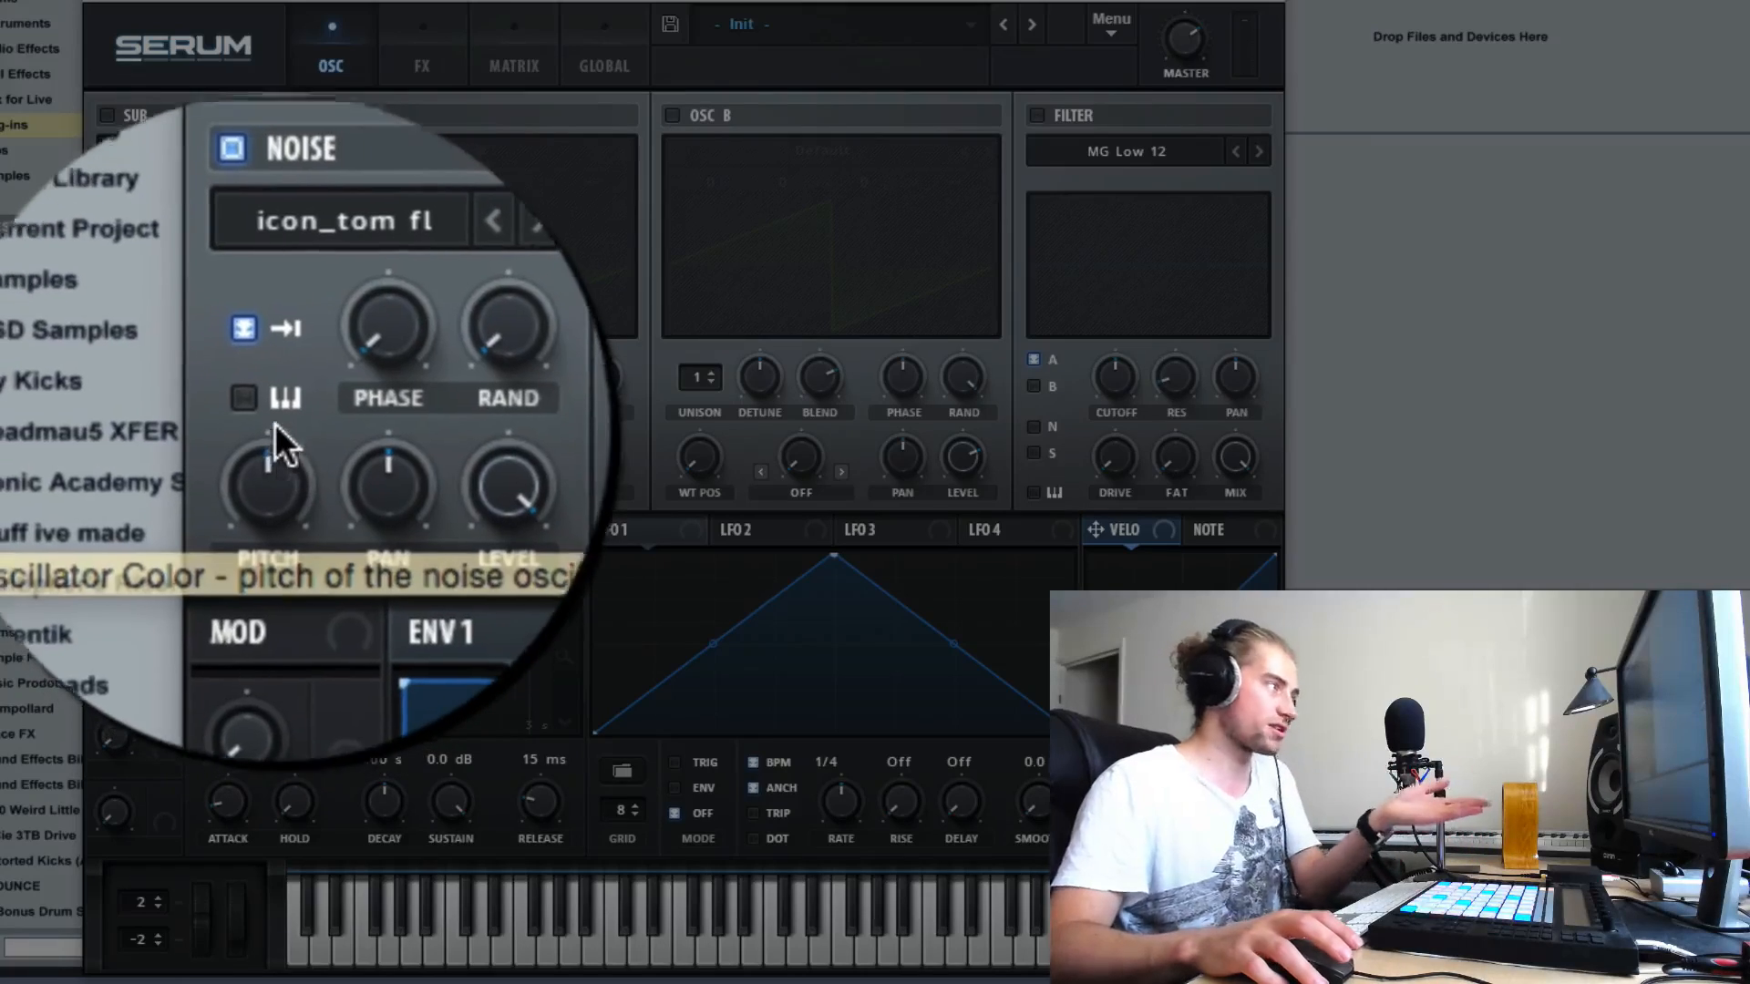
- Enable keyboard pitch tracking for the noise oscillator and load GlassLid 5 from the Attacks_Misc category
left_click(123, 412)
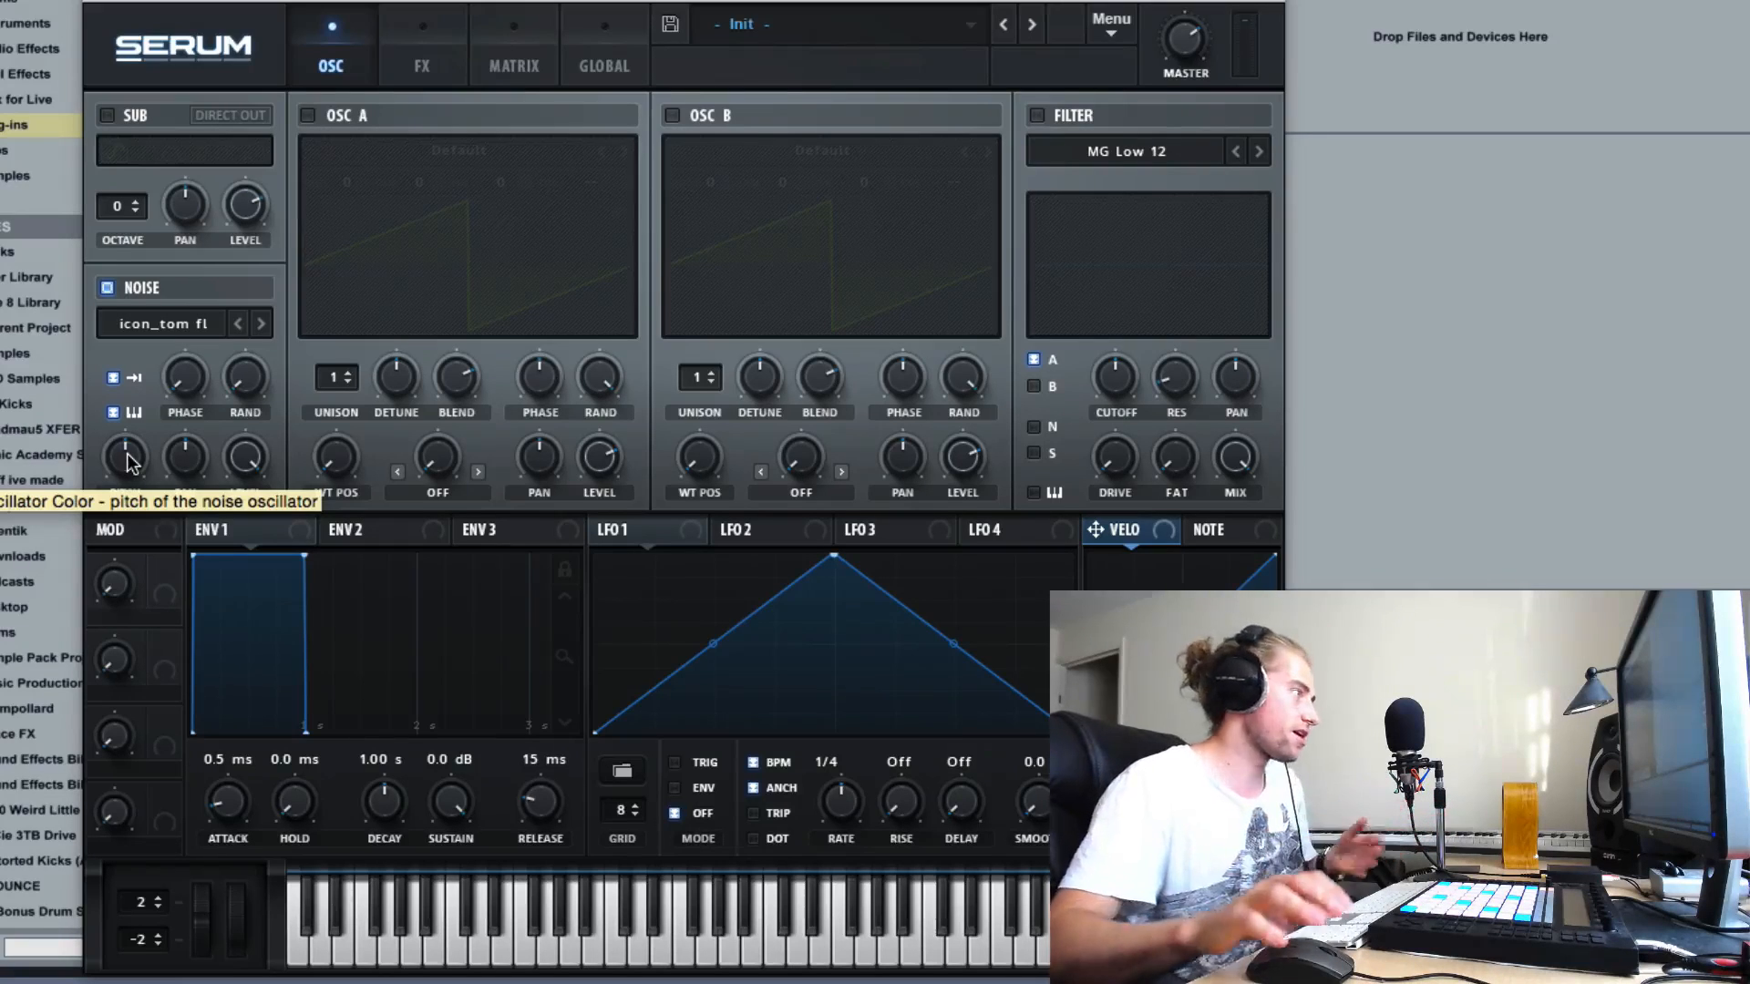
left_click(194, 321)
mouse_move(304, 409)
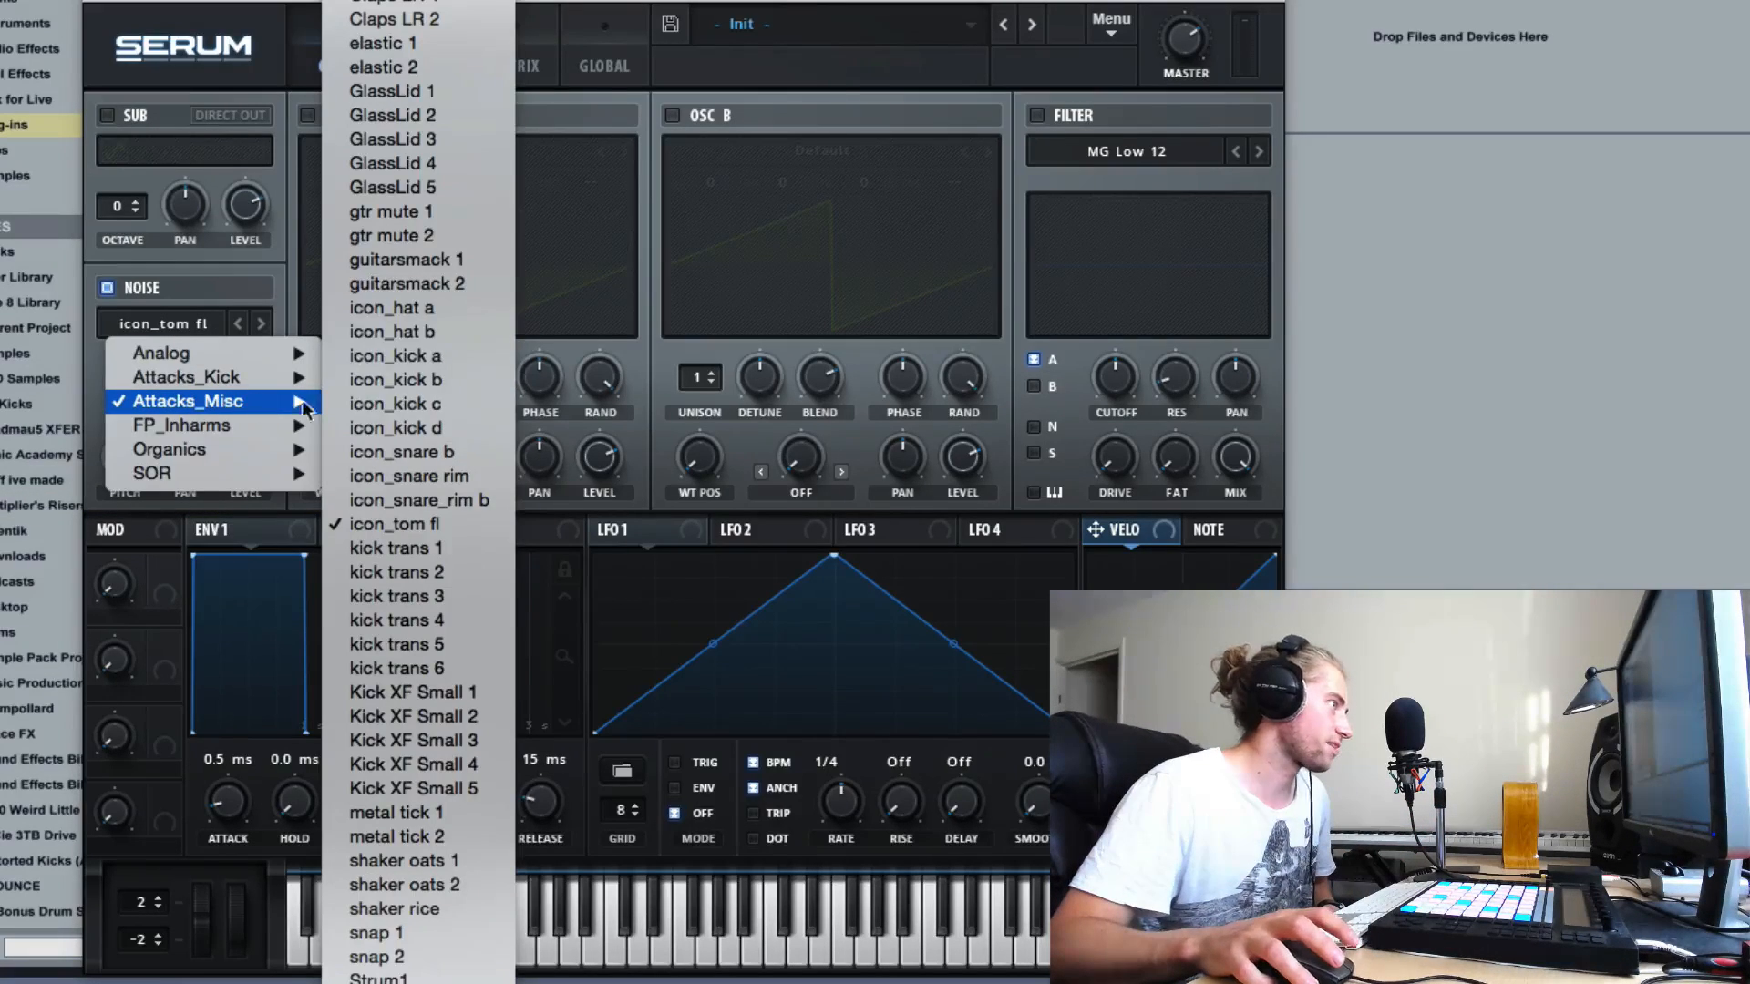
left_click(412, 187)
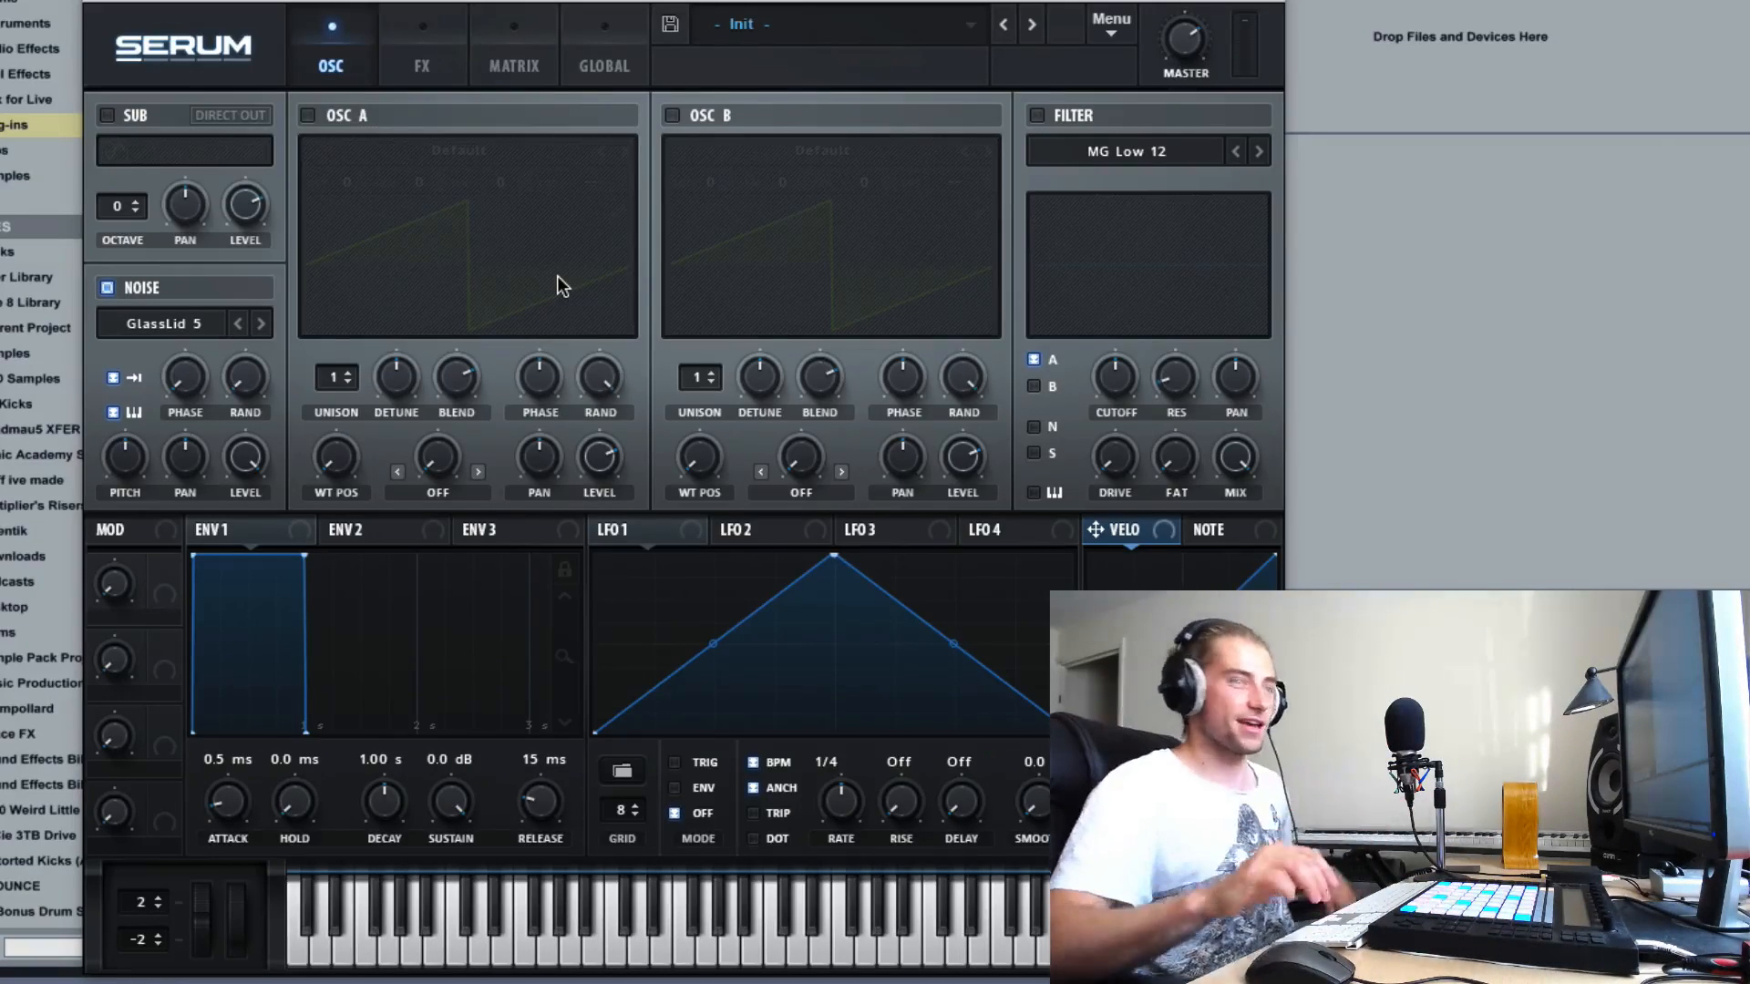
- Disable keyboard pitch tracking for the noise oscillator and load WindChimes from the Organics category
left_click(109, 411)
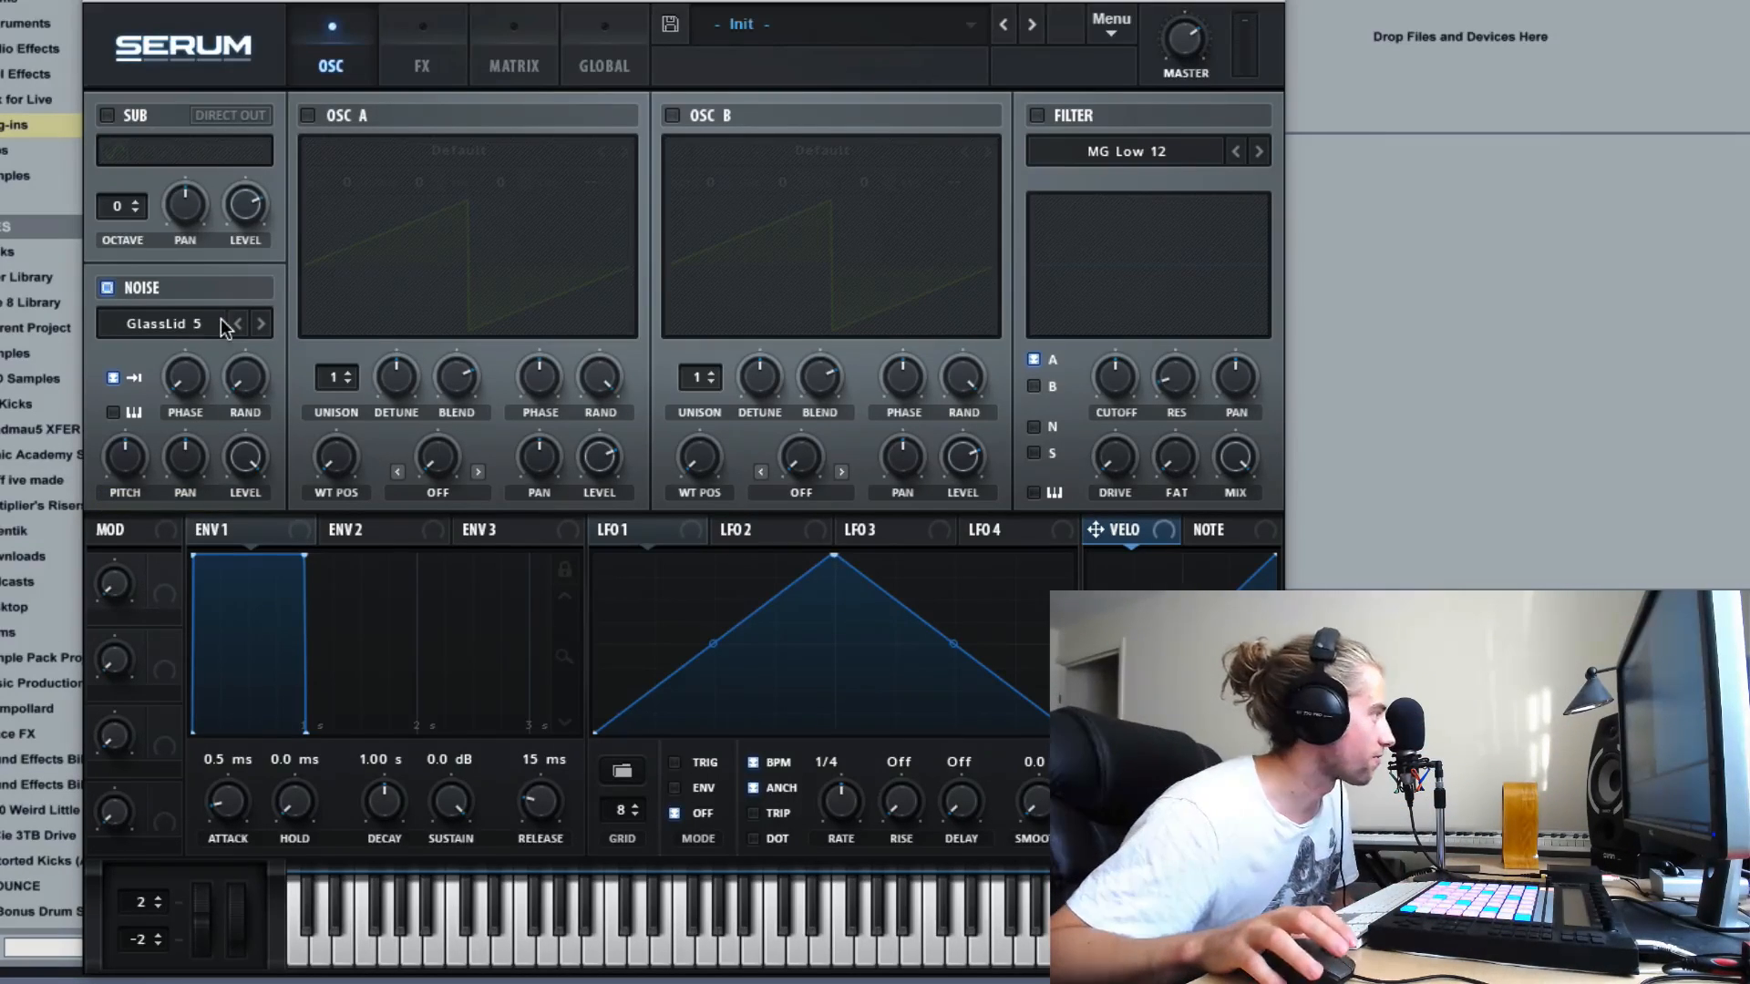
left_click(173, 326)
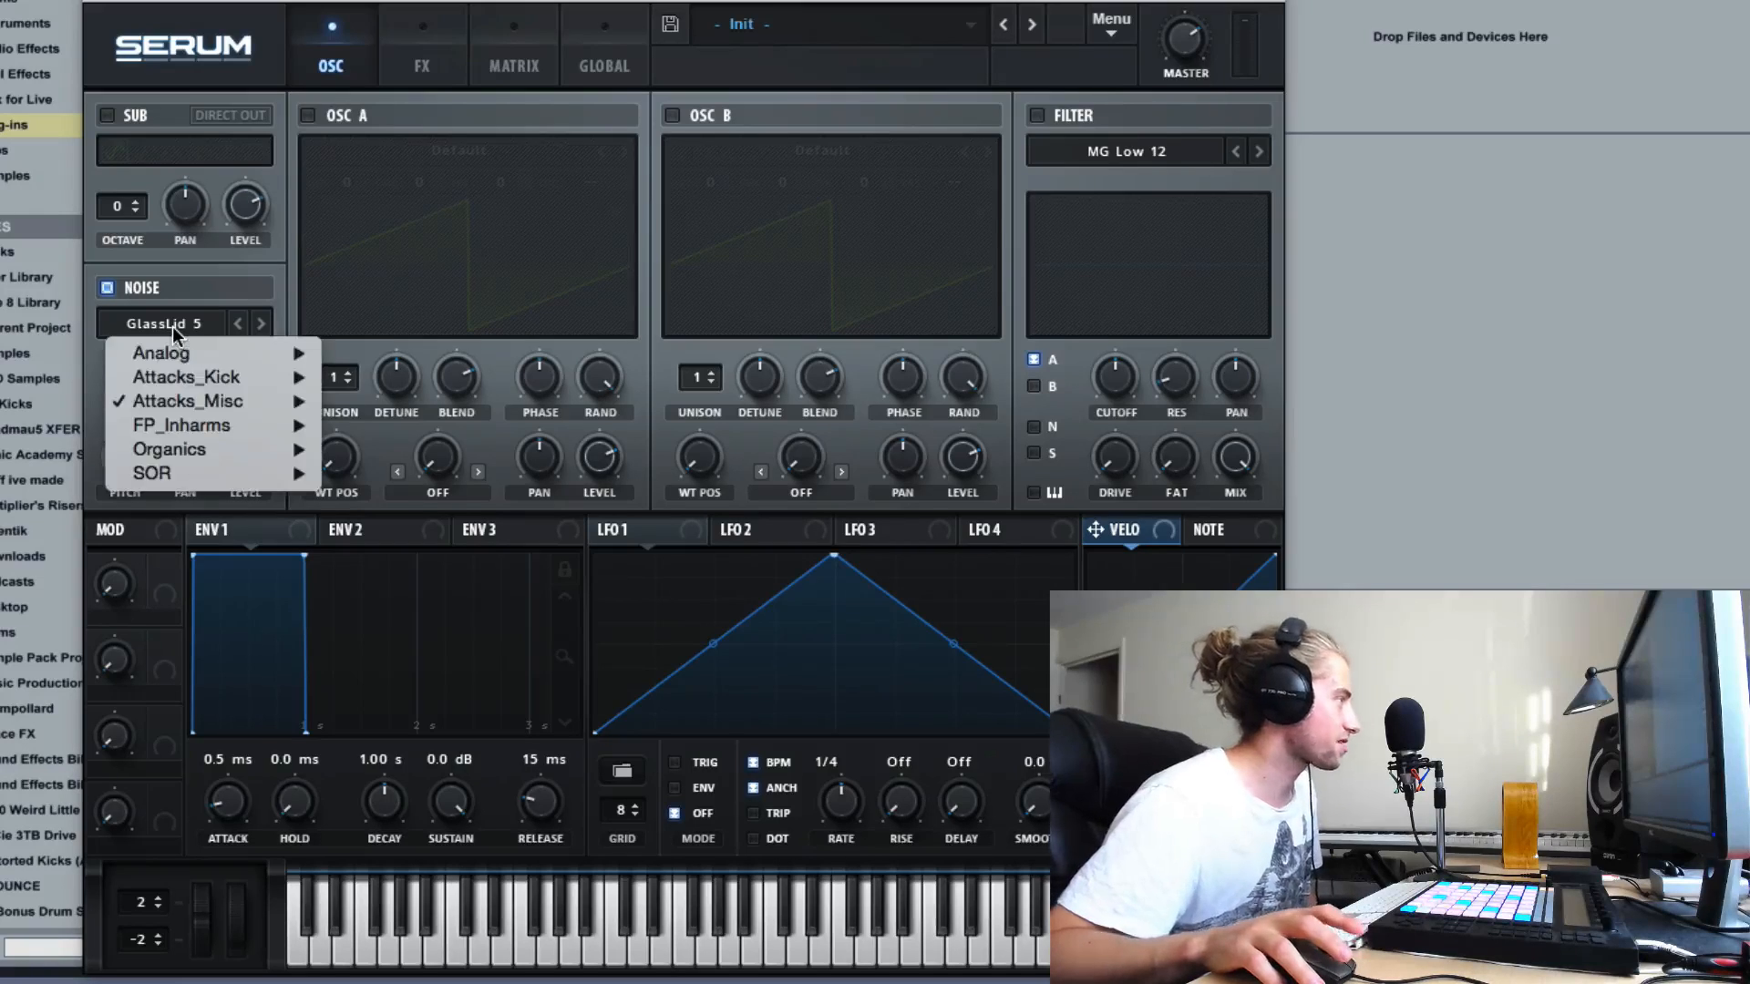
mouse_move(220, 456)
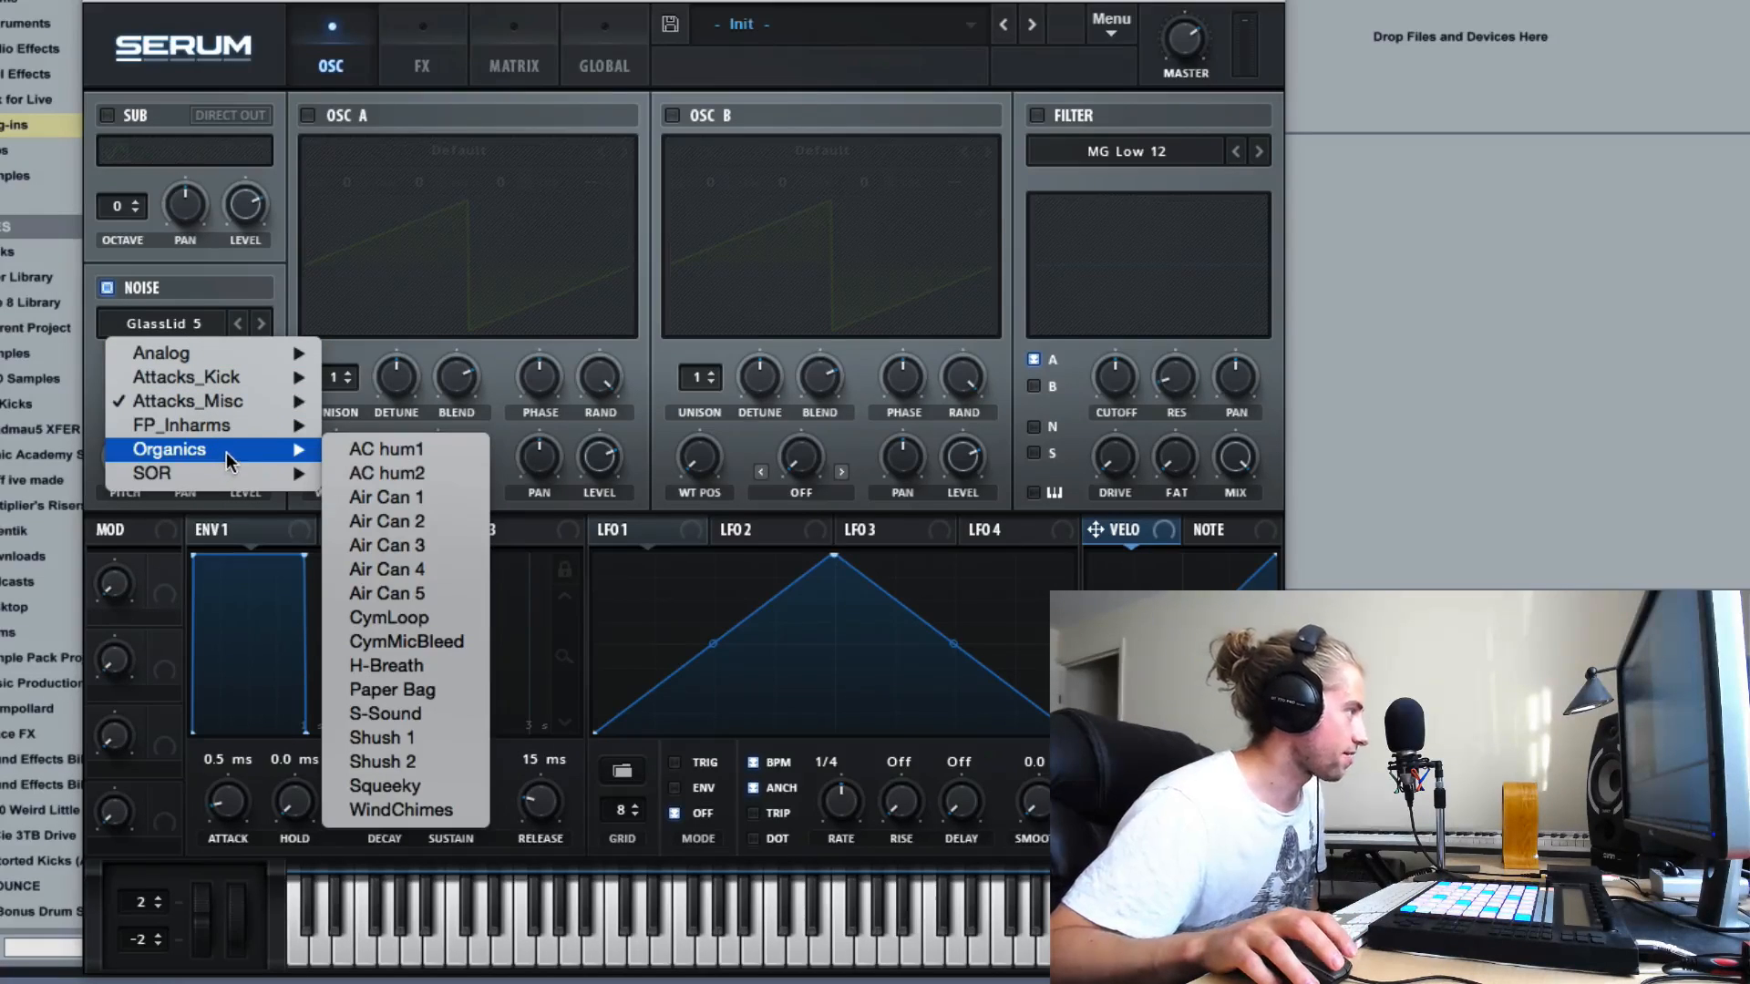
left_click(392, 811)
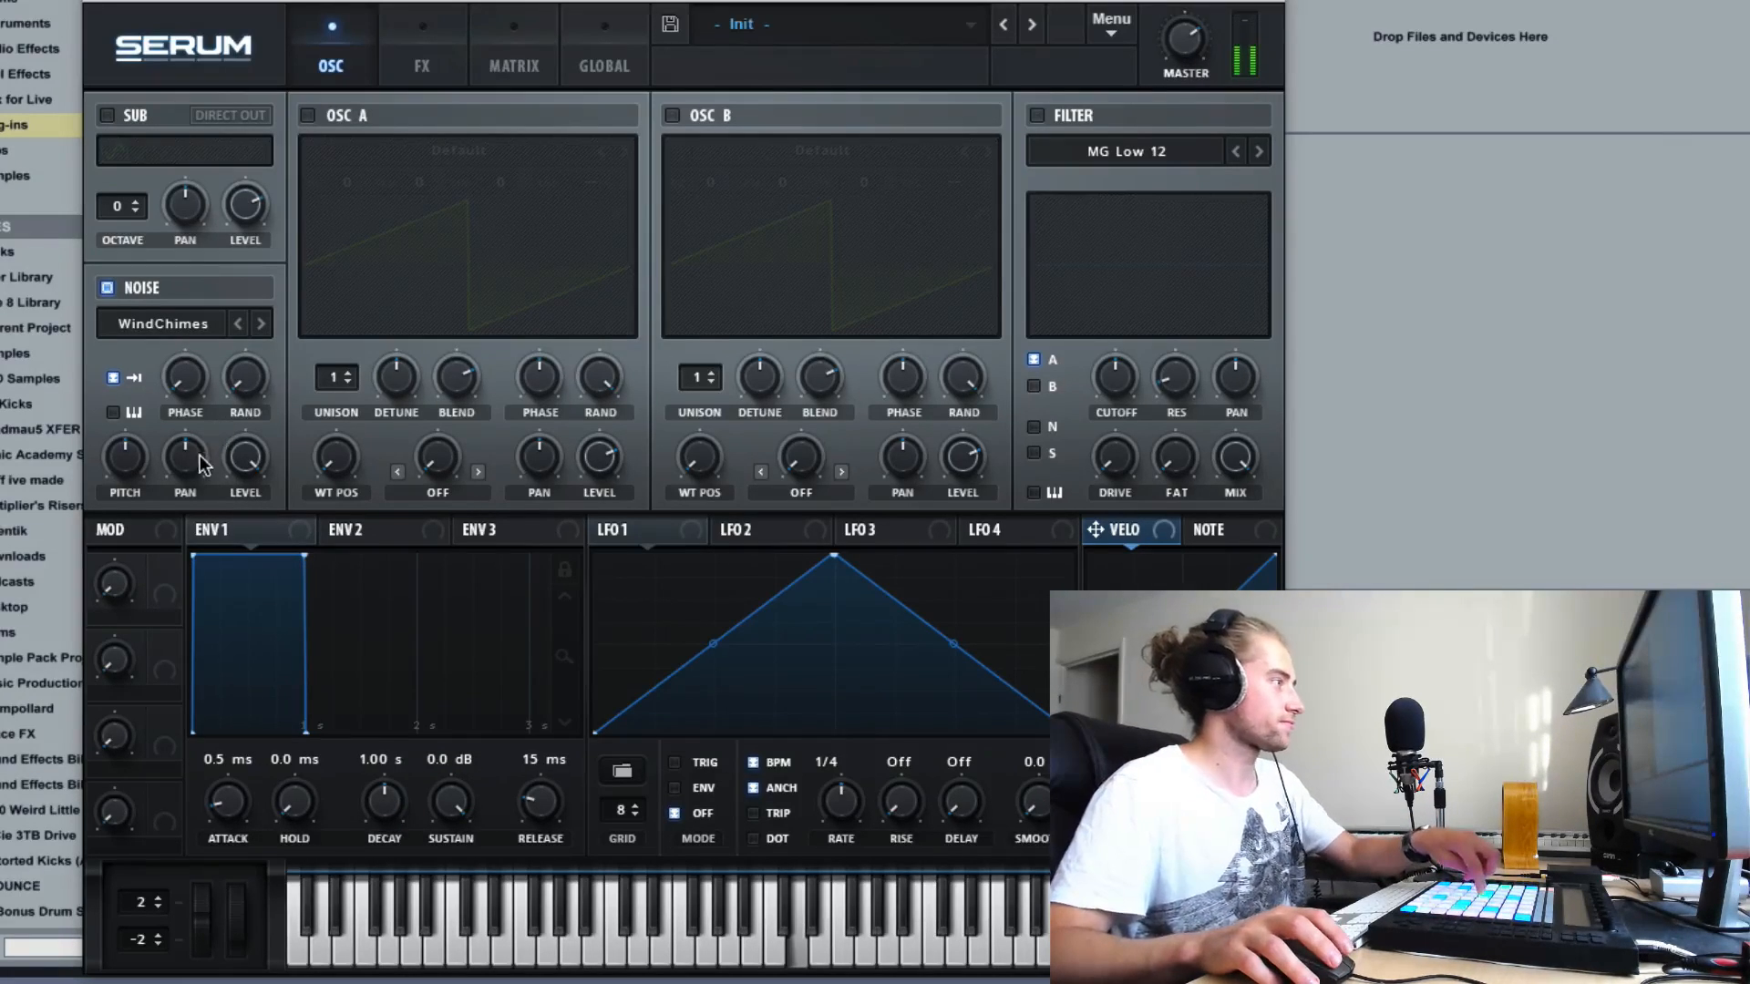
- Pan the noise oscillator fully to the right and reset its pan to the default
left_click_drag(179, 466, 223, 244)
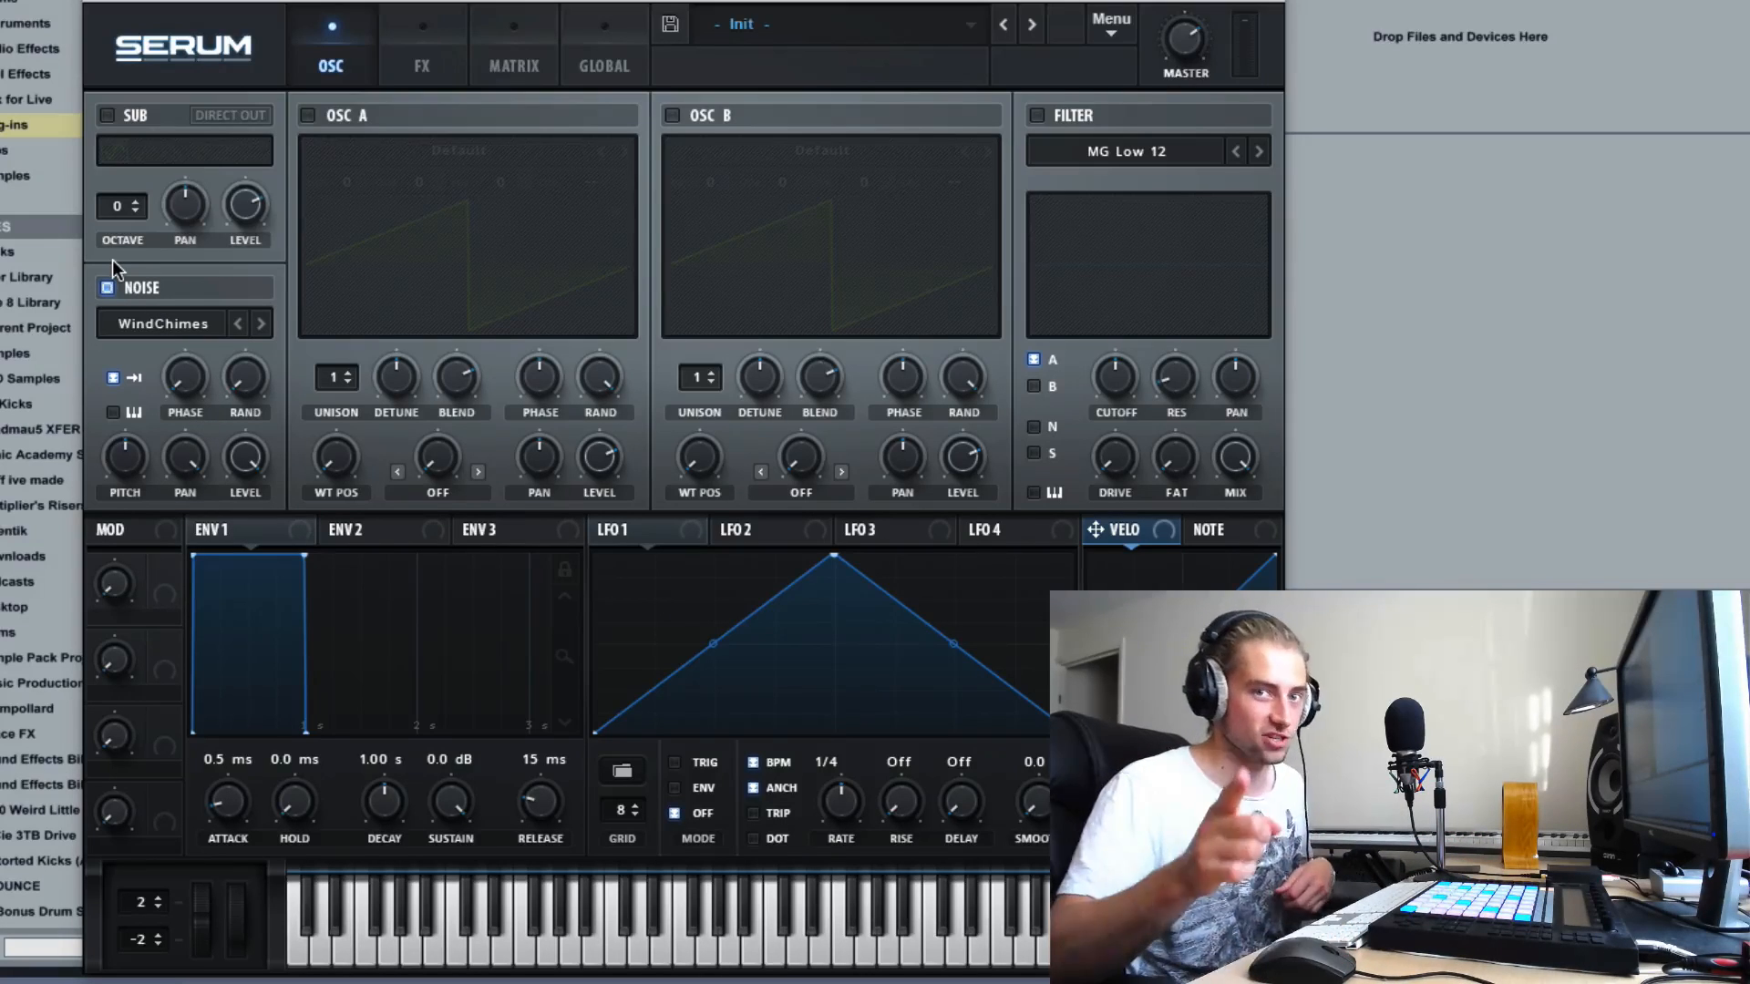
right_click(187, 455)
left_click(246, 604)
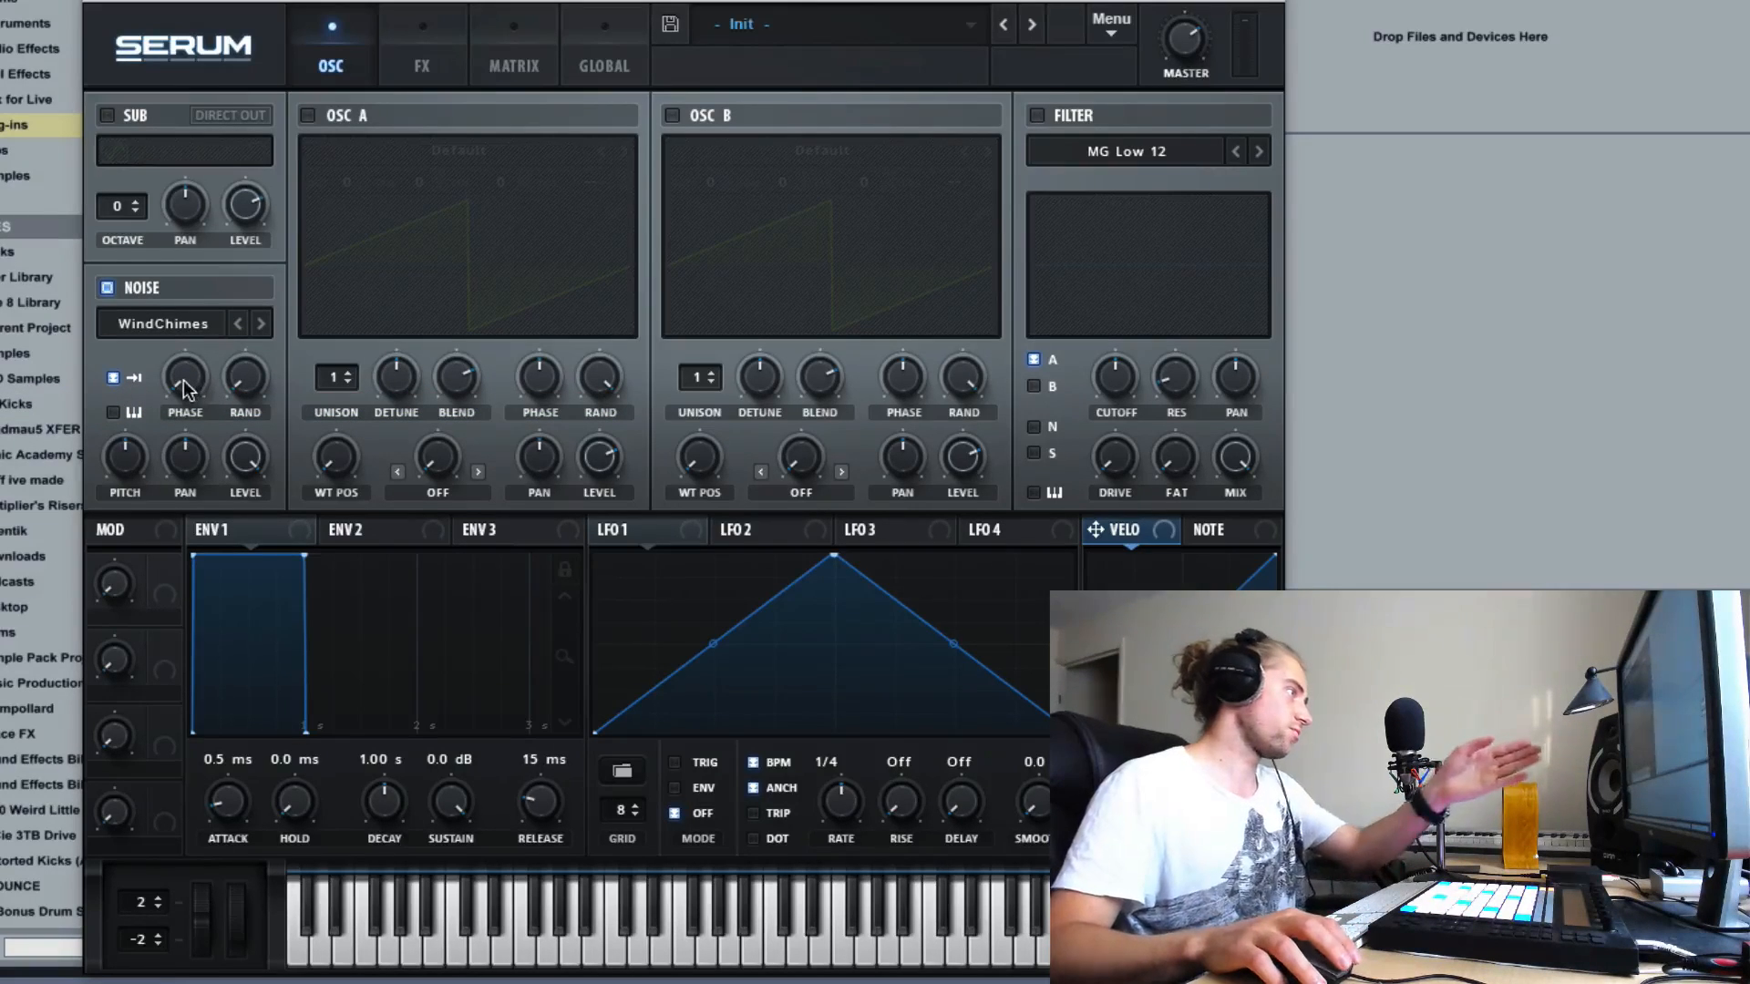
- Shift the WindChimes sample start by varying the noise phase, ending at about 70%
mouse_move(183, 380)
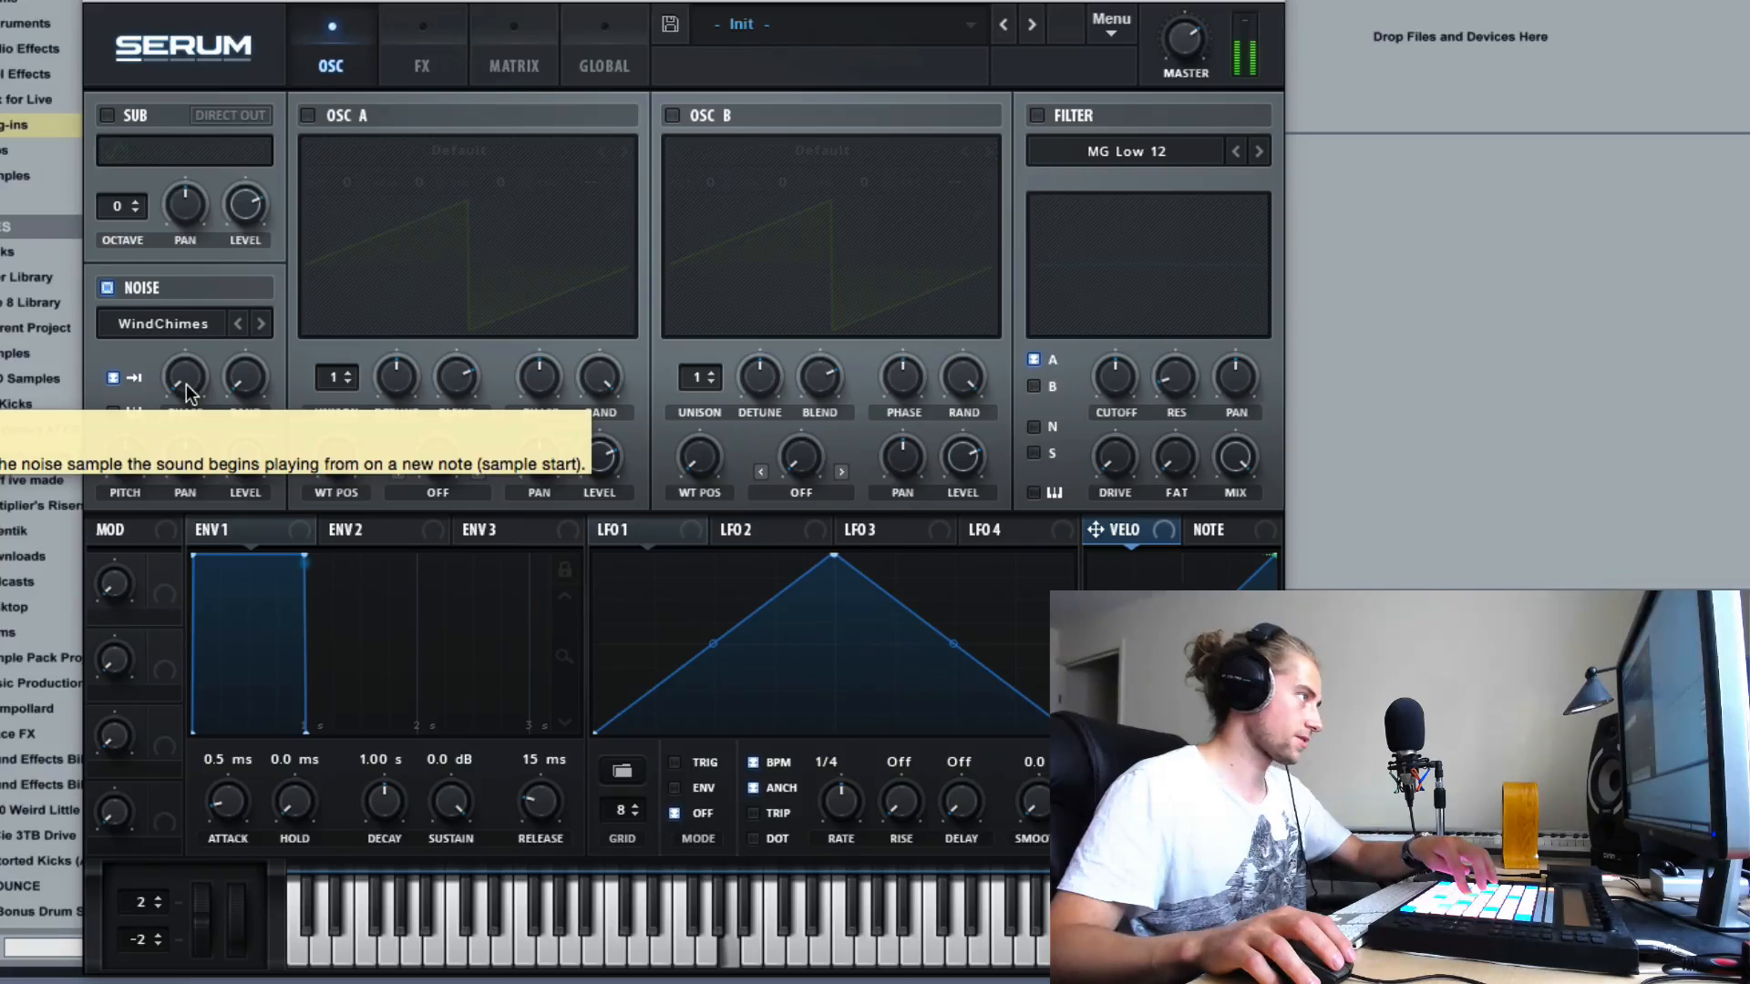
left_click_drag(186, 385, 150, 249)
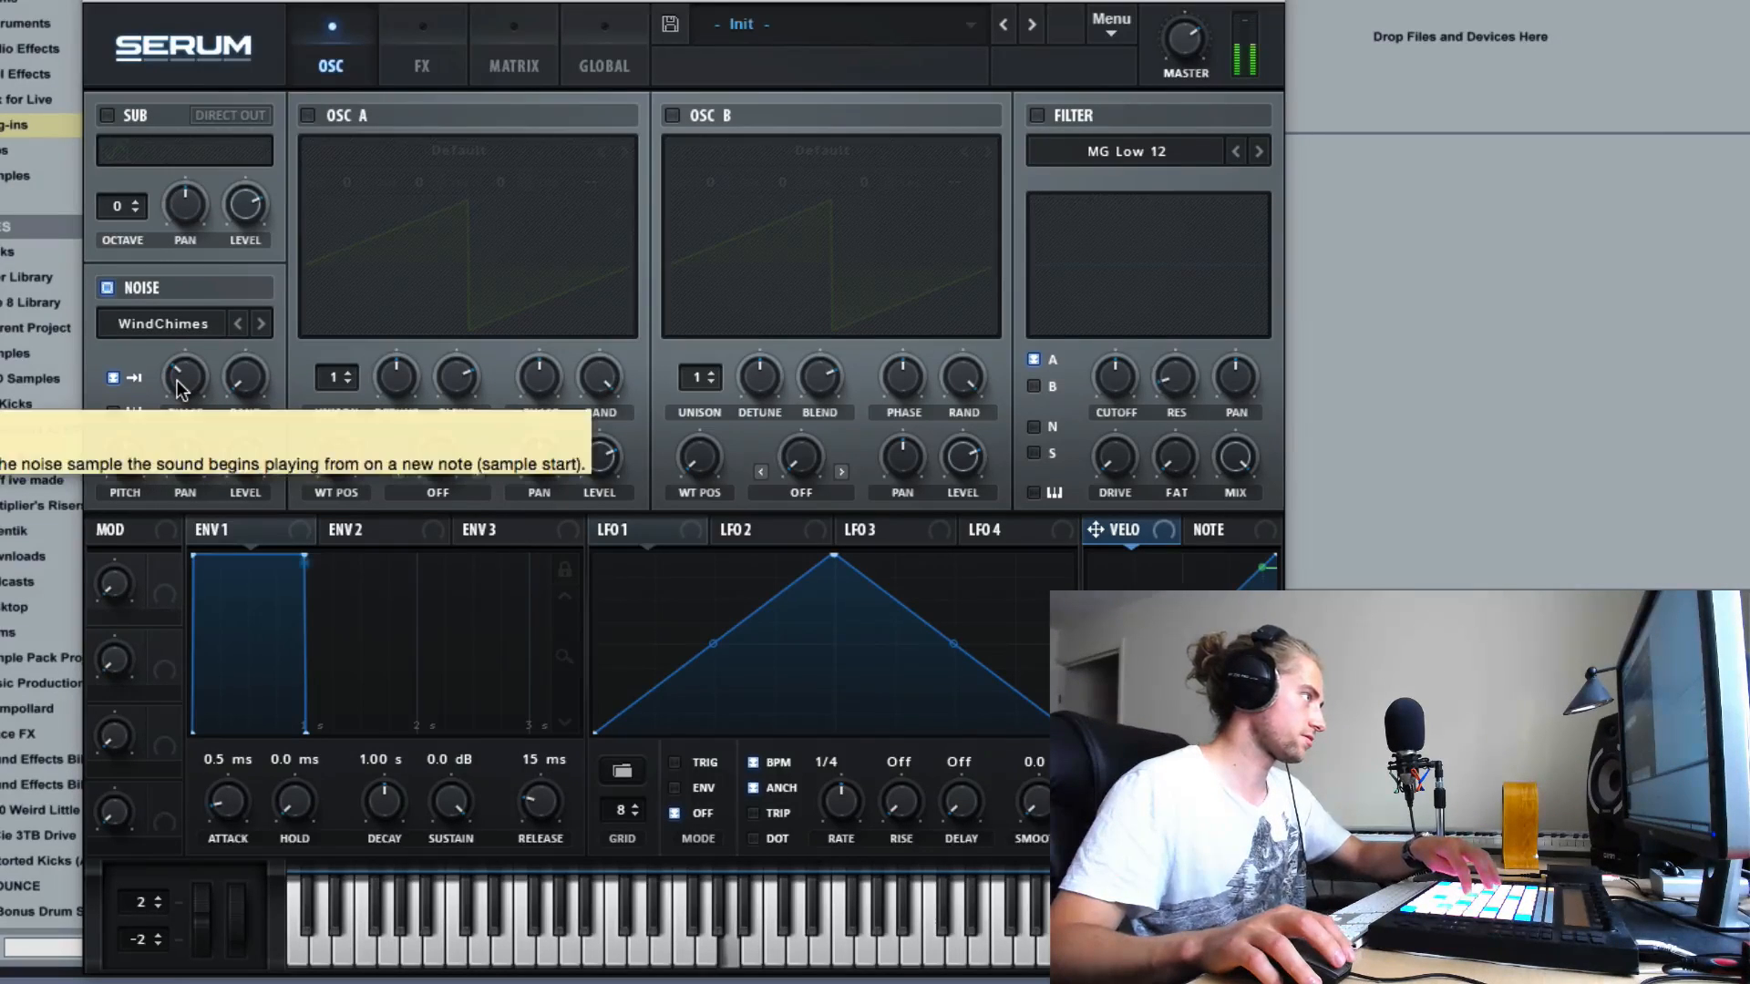
left_click_drag(177, 380, 141, 226)
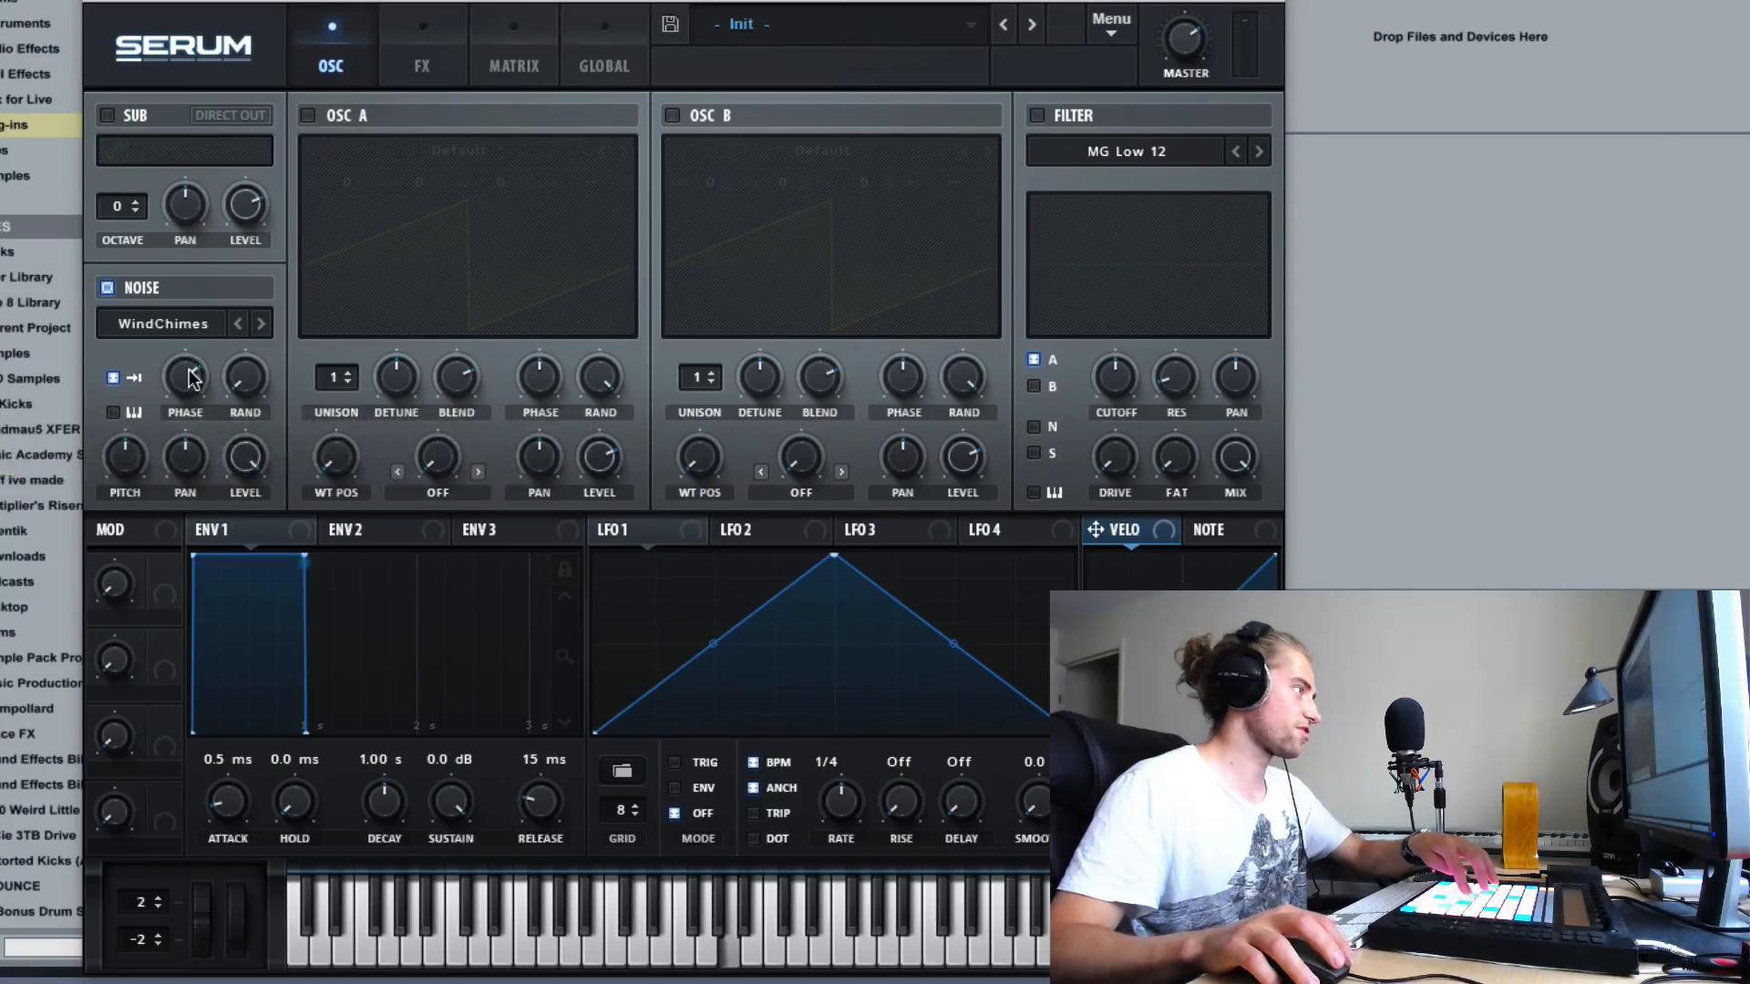
left_click_drag(185, 376, 171, 288)
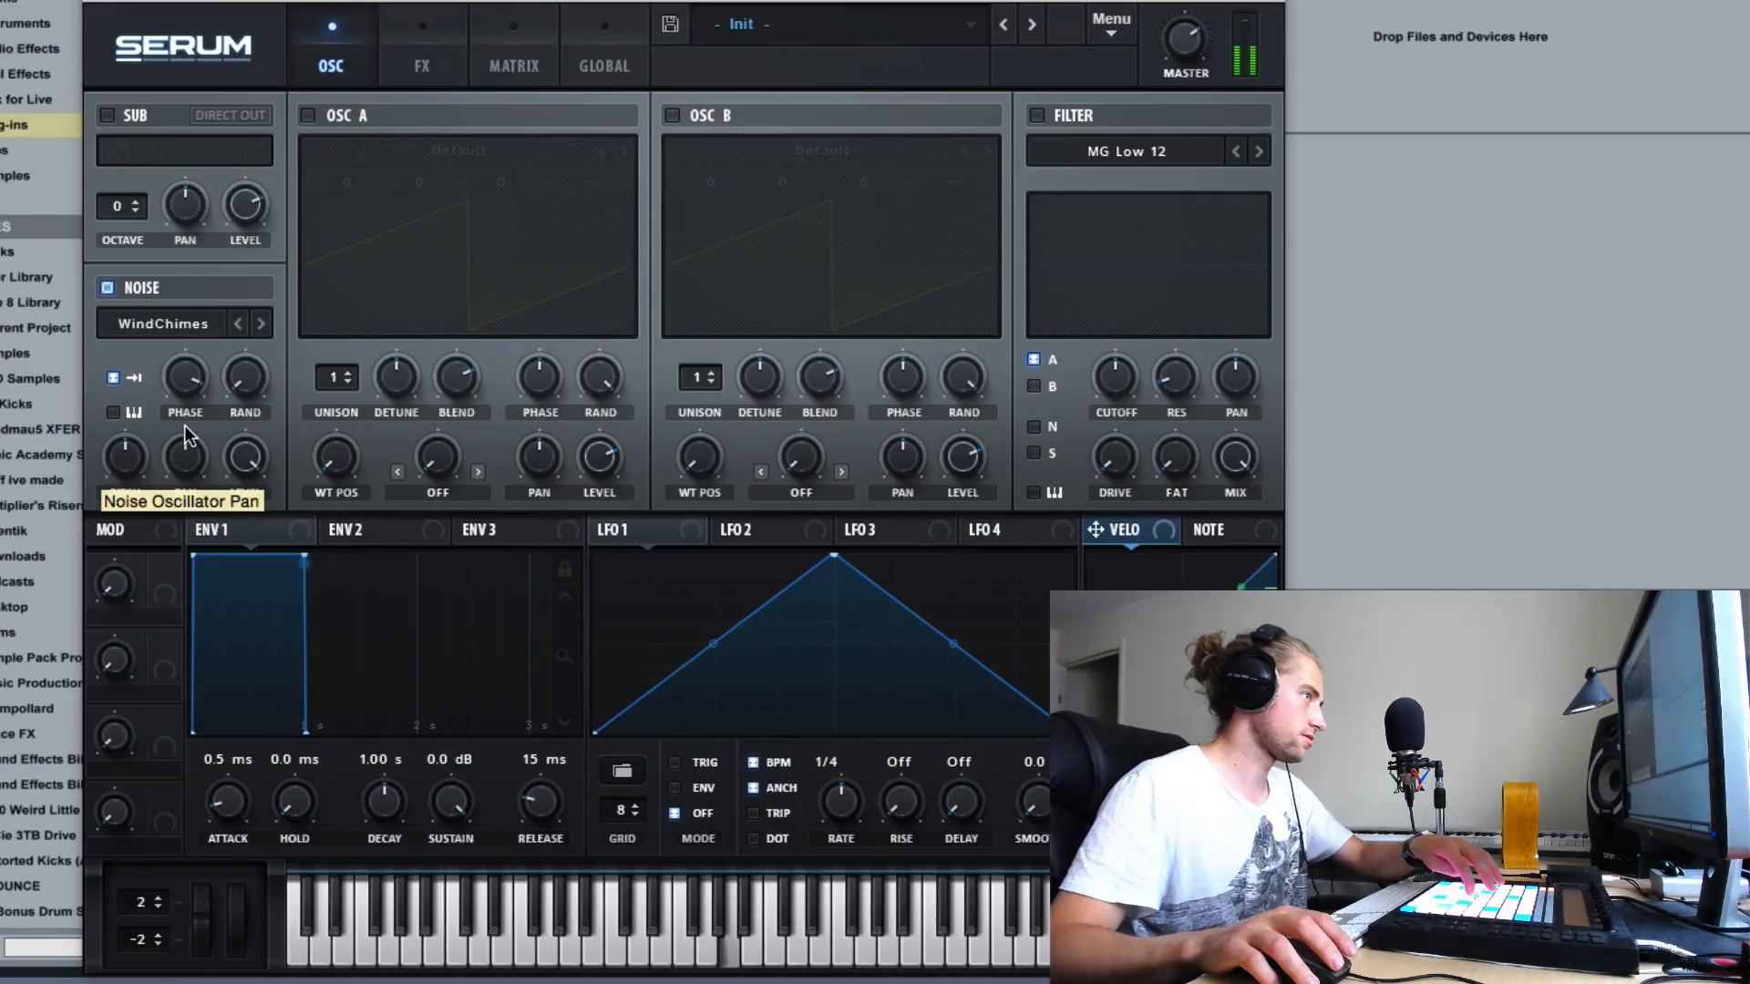
left_click_drag(185, 373, 182, 365)
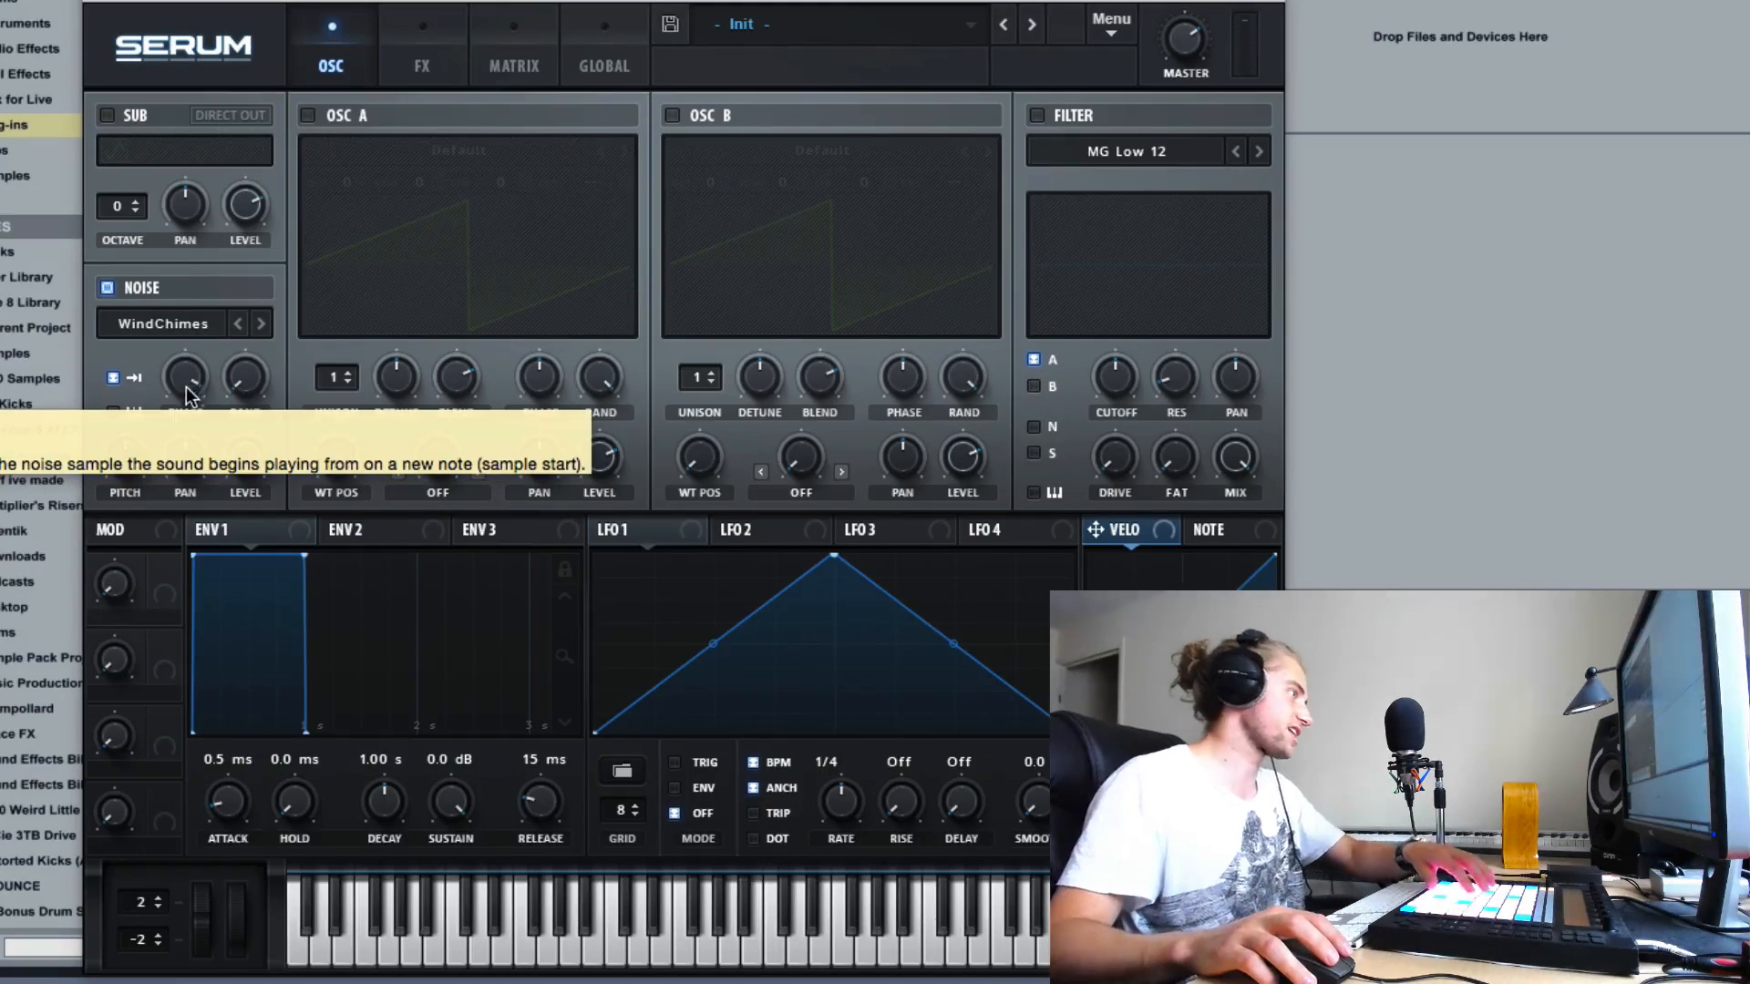
mouse_move(196, 407)
left_mouse_down()
mouse_move(203, 348)
mouse_move(175, 414)
left_mouse_up()
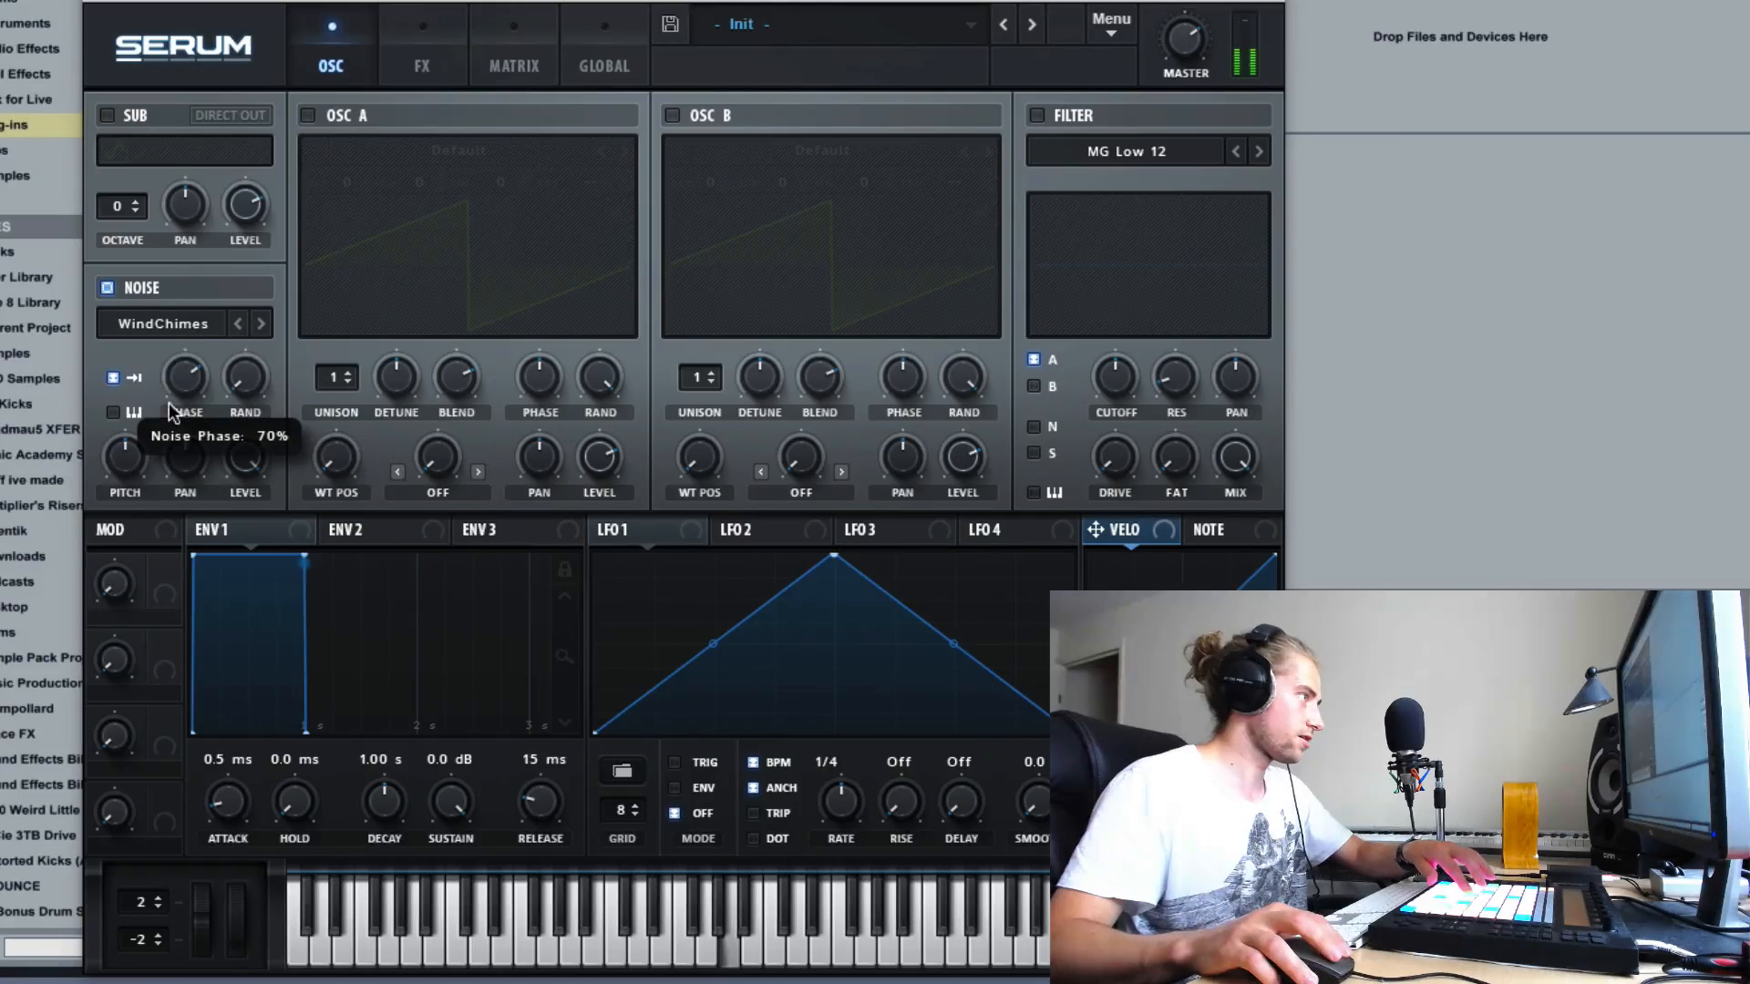
- Load Inharmx 2 from the FP_Inharms noise category and raise the noise phase to about 91%
left_click(194, 324)
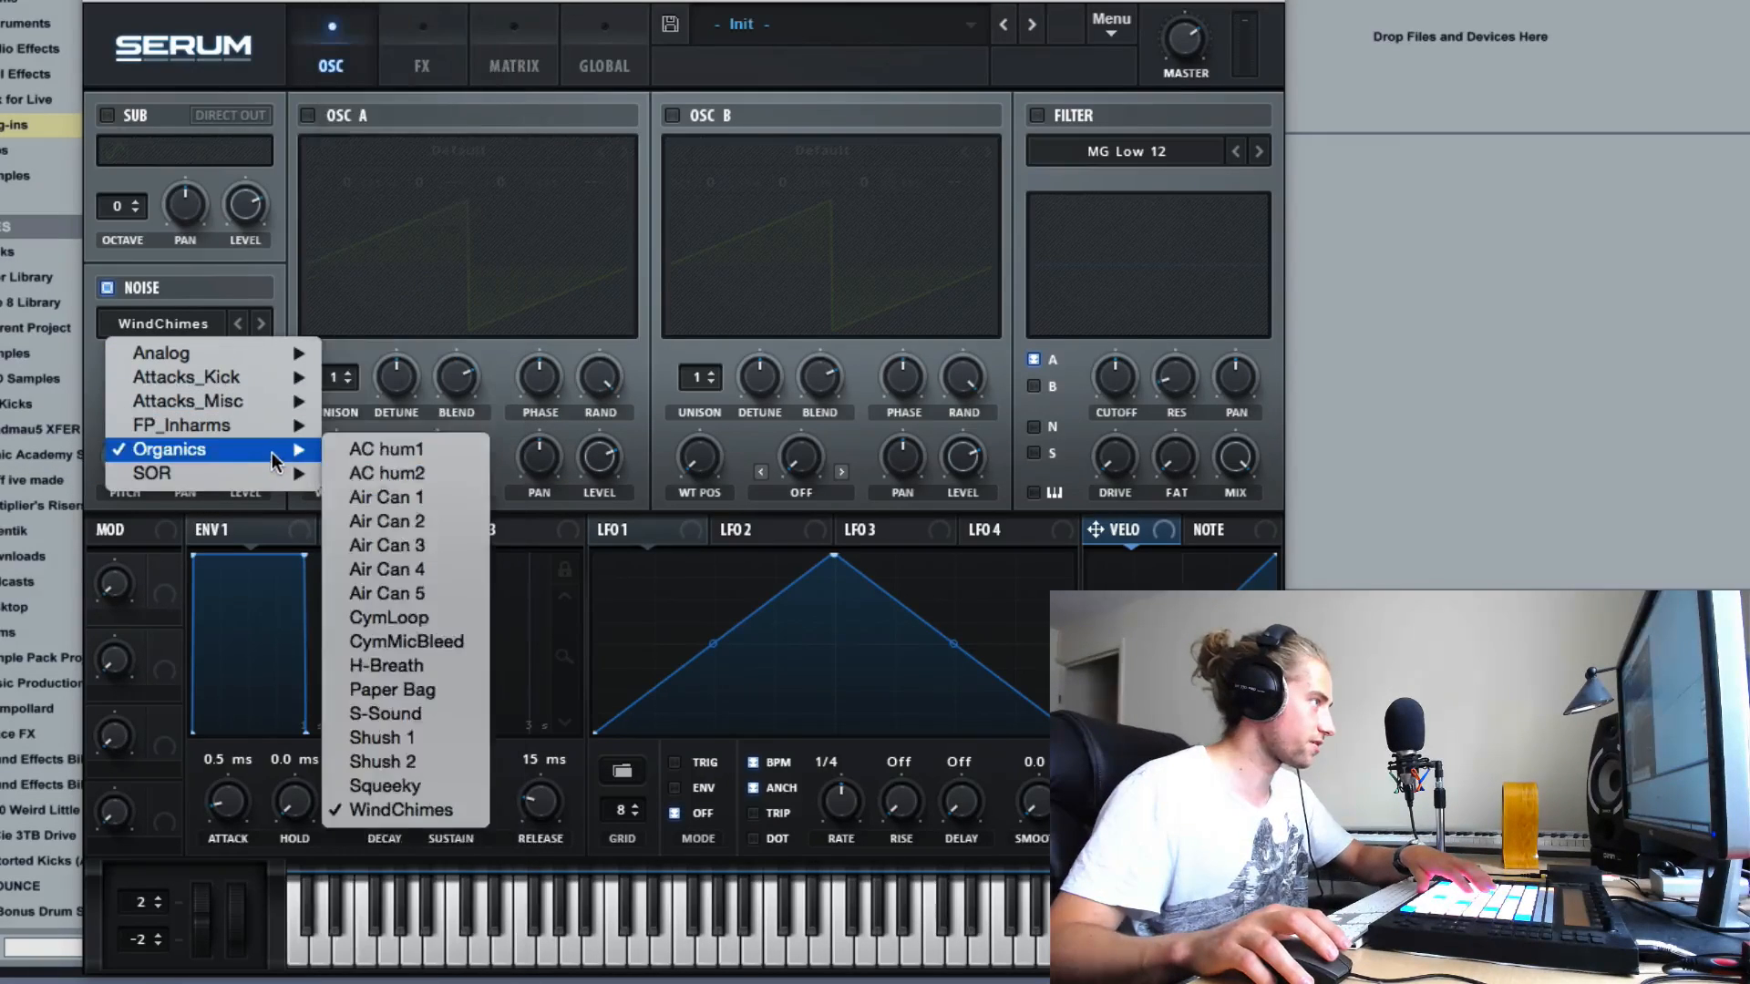
left_click(374, 472)
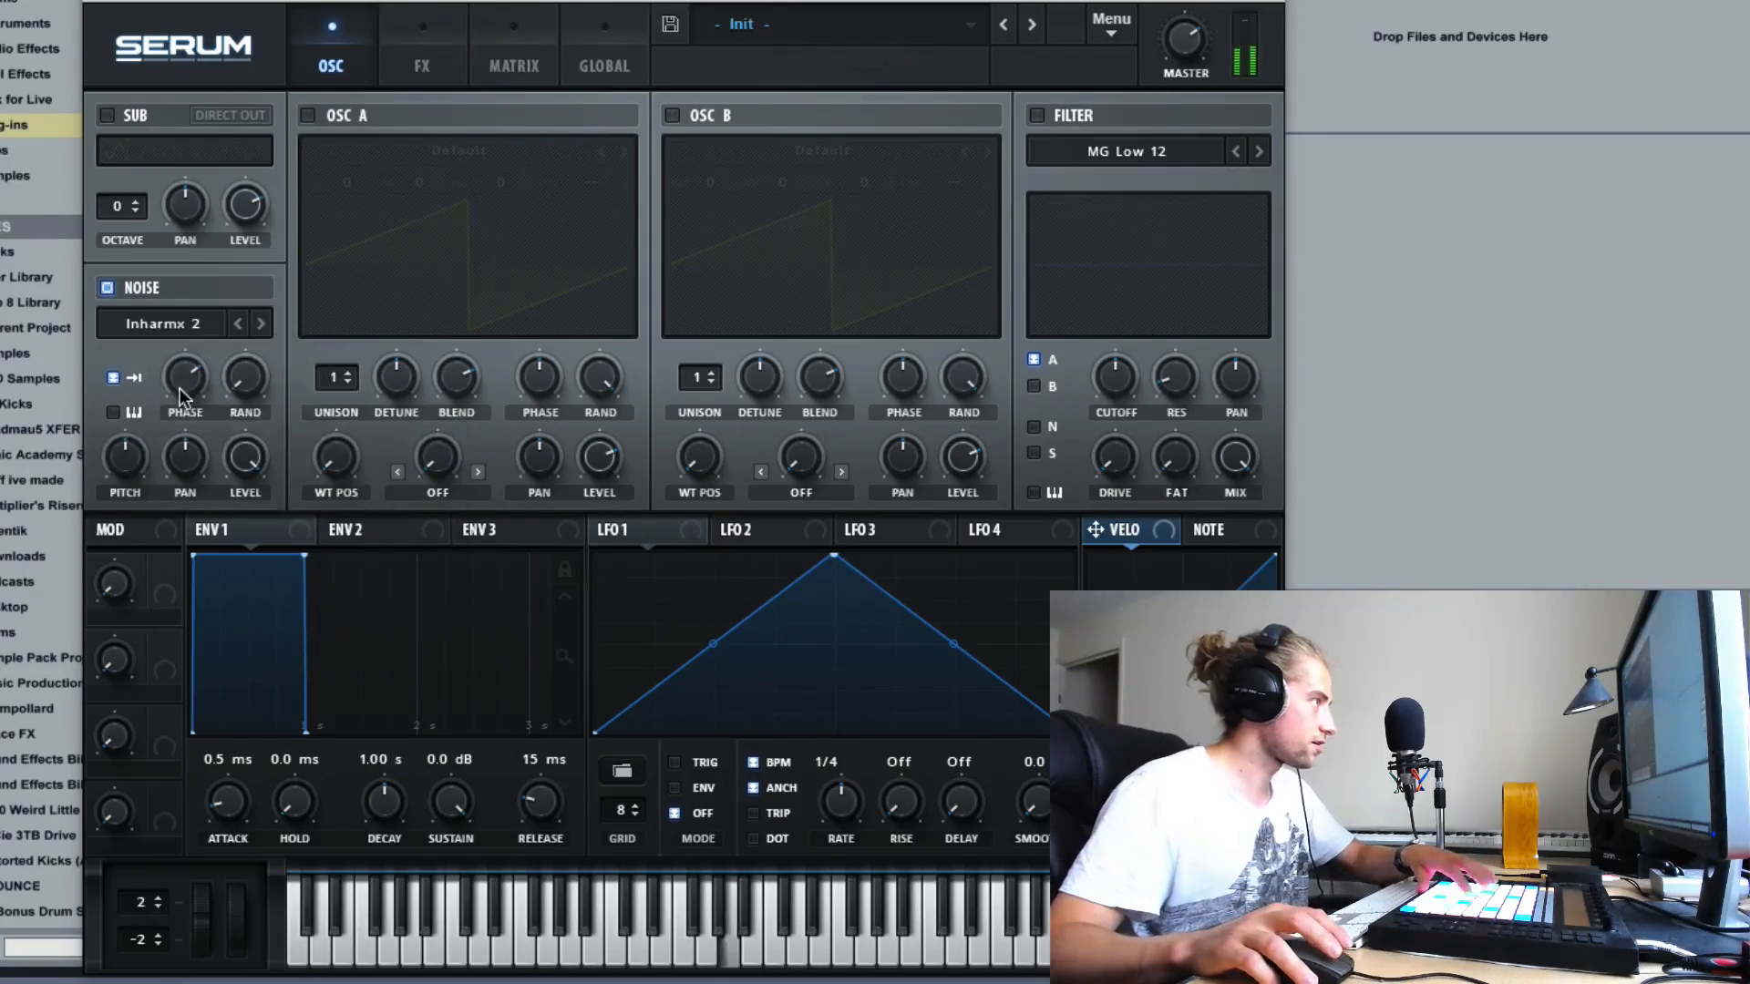
mouse_move(195, 420)
left_click_drag(195, 413, 210, 324)
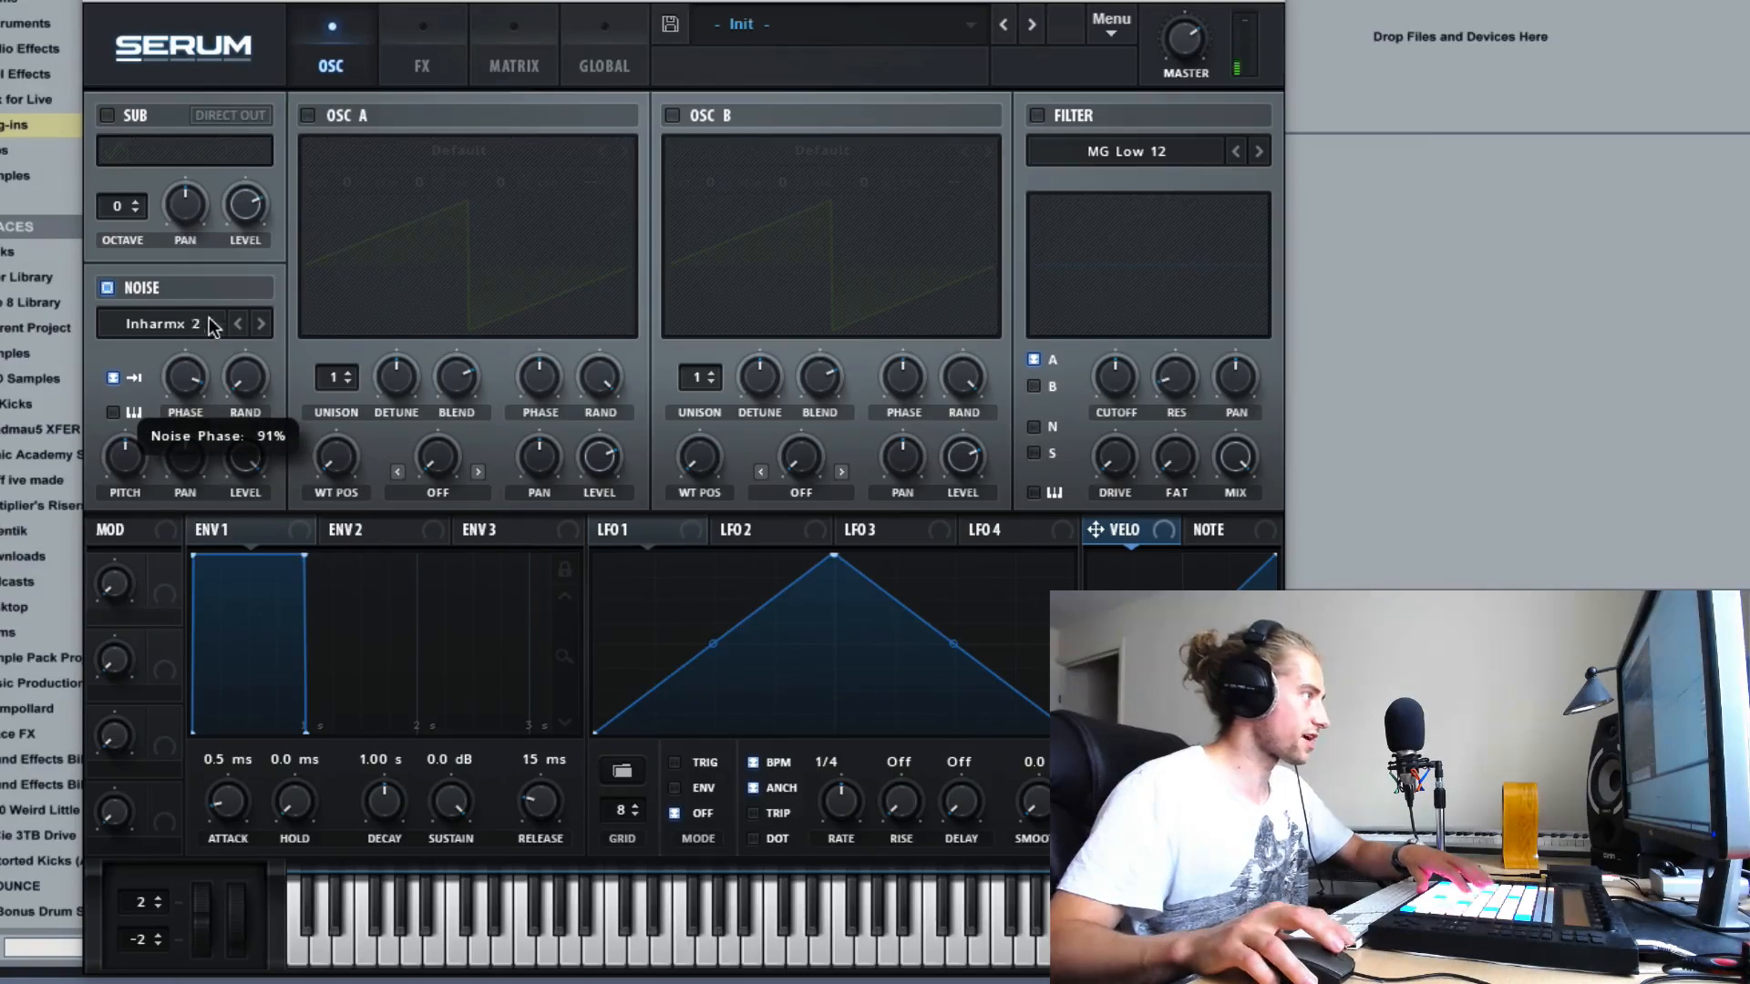
- Go back to the Inharmx 1 noise, turn off one-shot playback and vary the noise phase
left_click(234, 329)
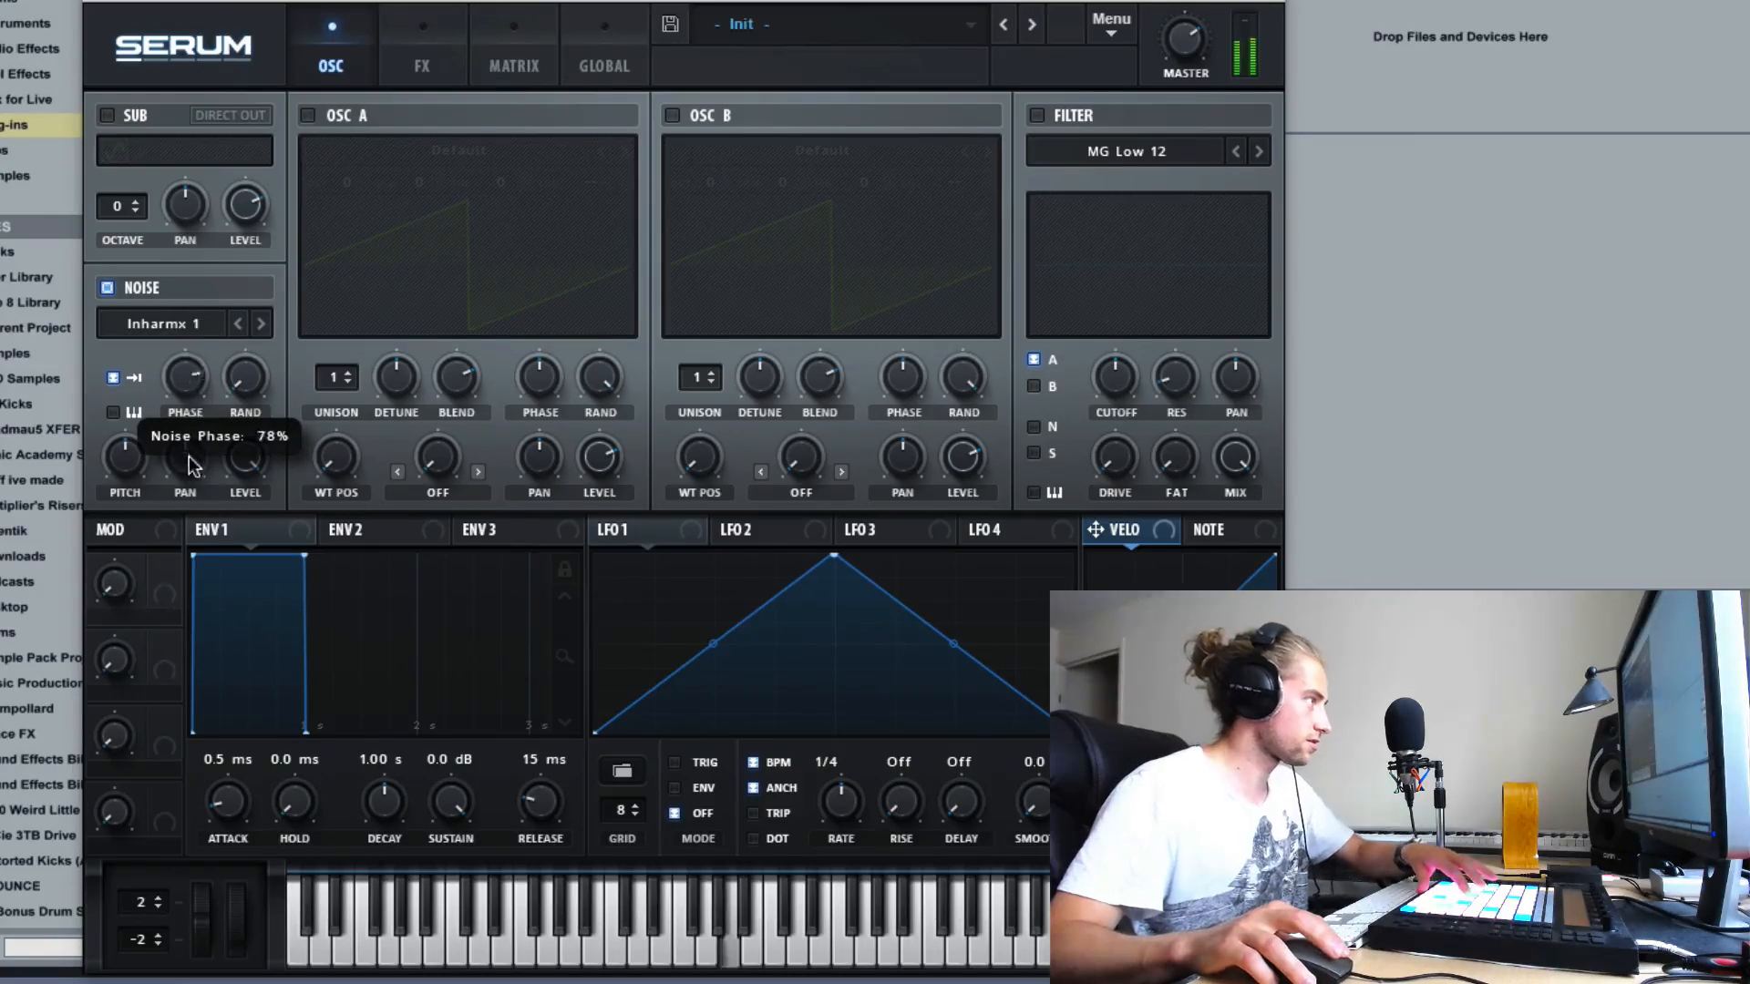
left_click_drag(162, 469, 191, 444)
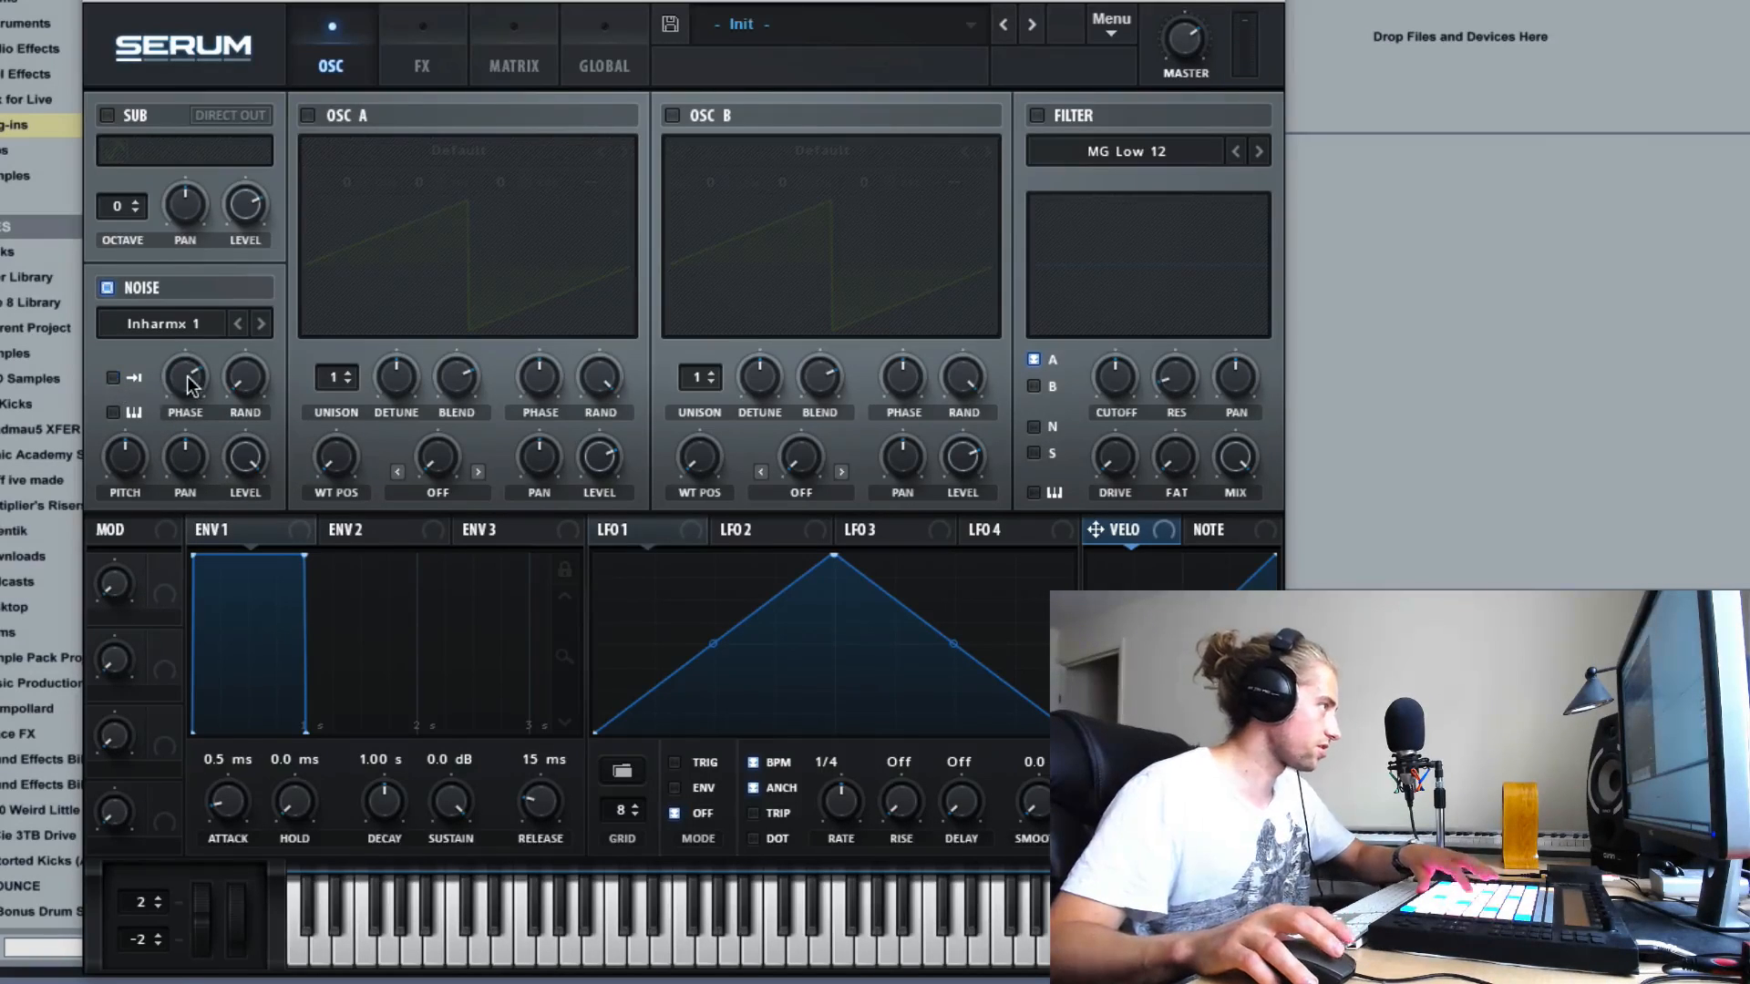
left_click_drag(188, 378, 381, 337)
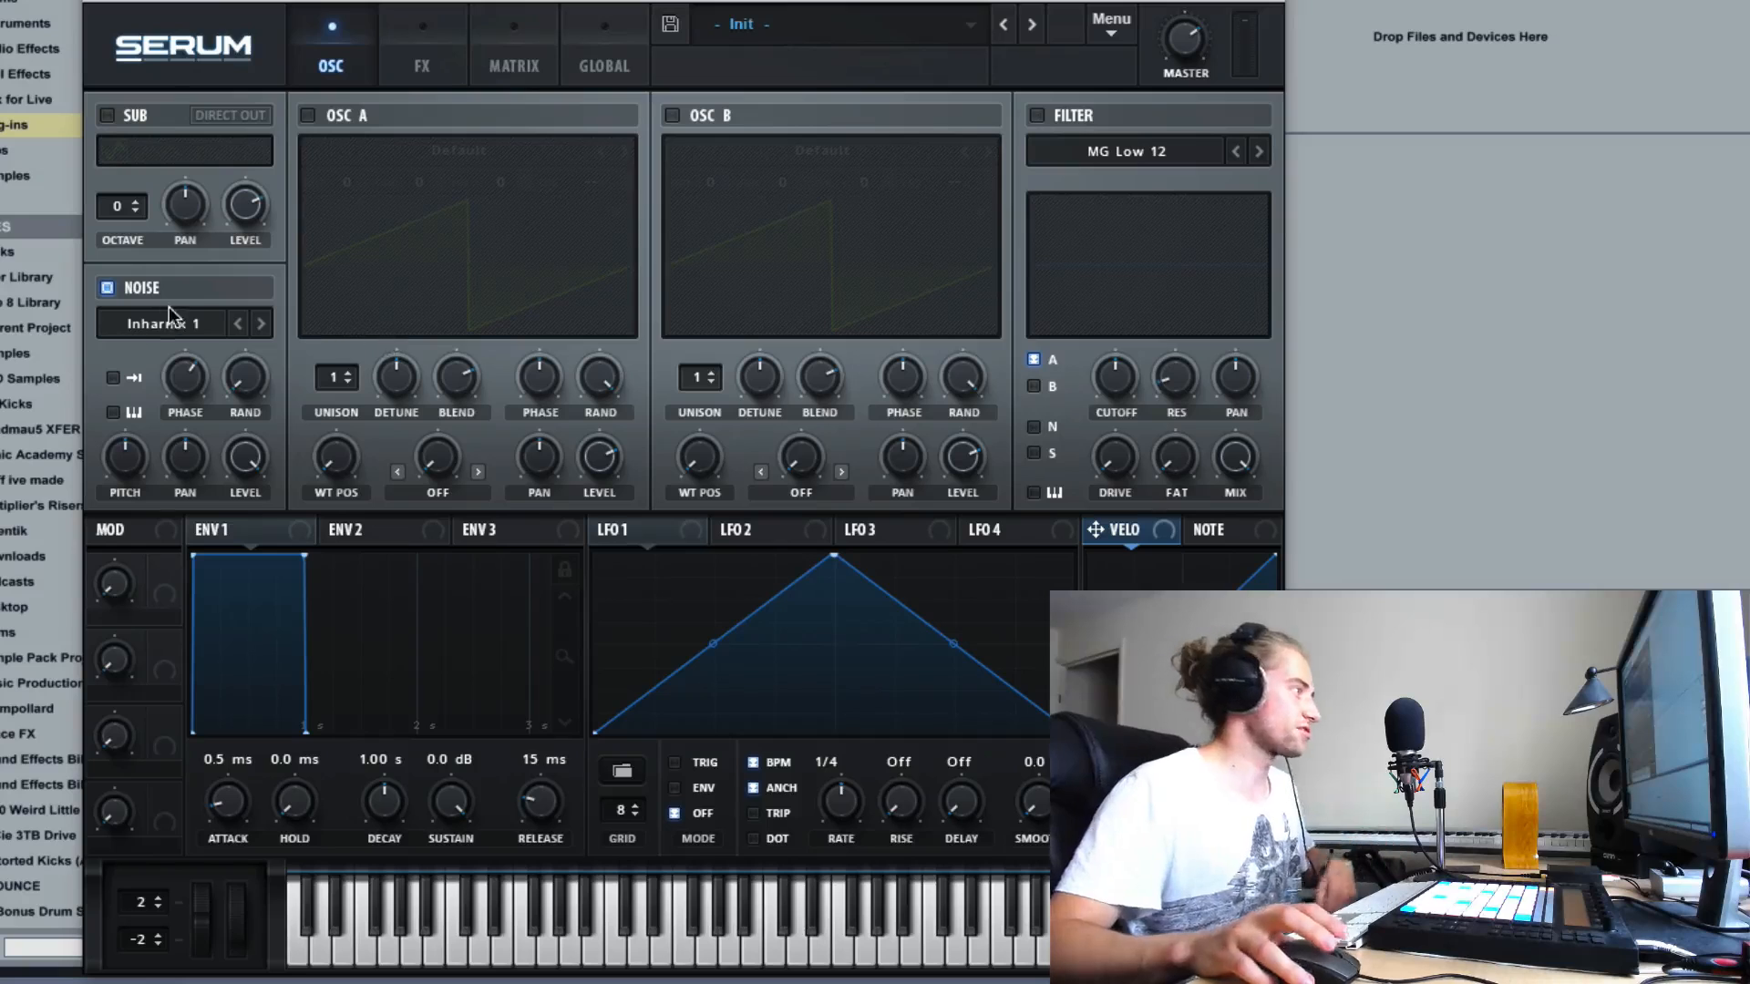
- Load ARP pink from the Analog noise category and lower the noise phase to its minimum
left_click(168, 321)
mouse_move(274, 353)
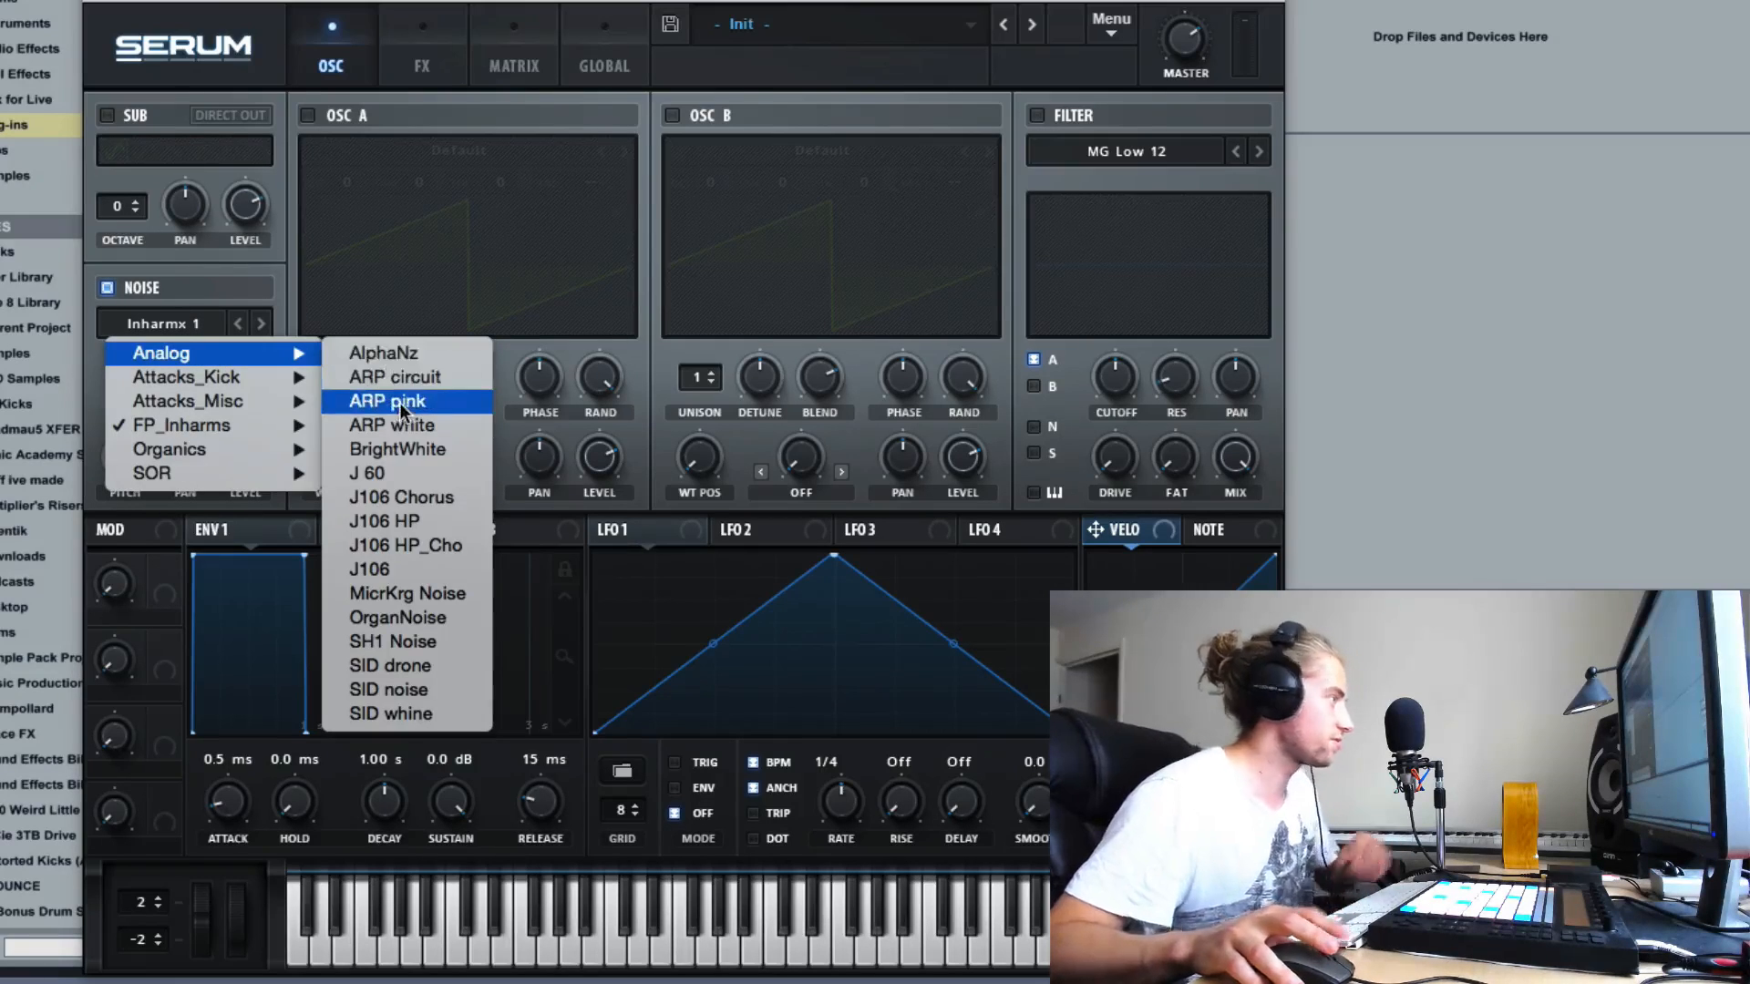
left_click(401, 403)
left_click_drag(191, 257, 222, 297)
left_click(189, 330)
left_click(192, 330)
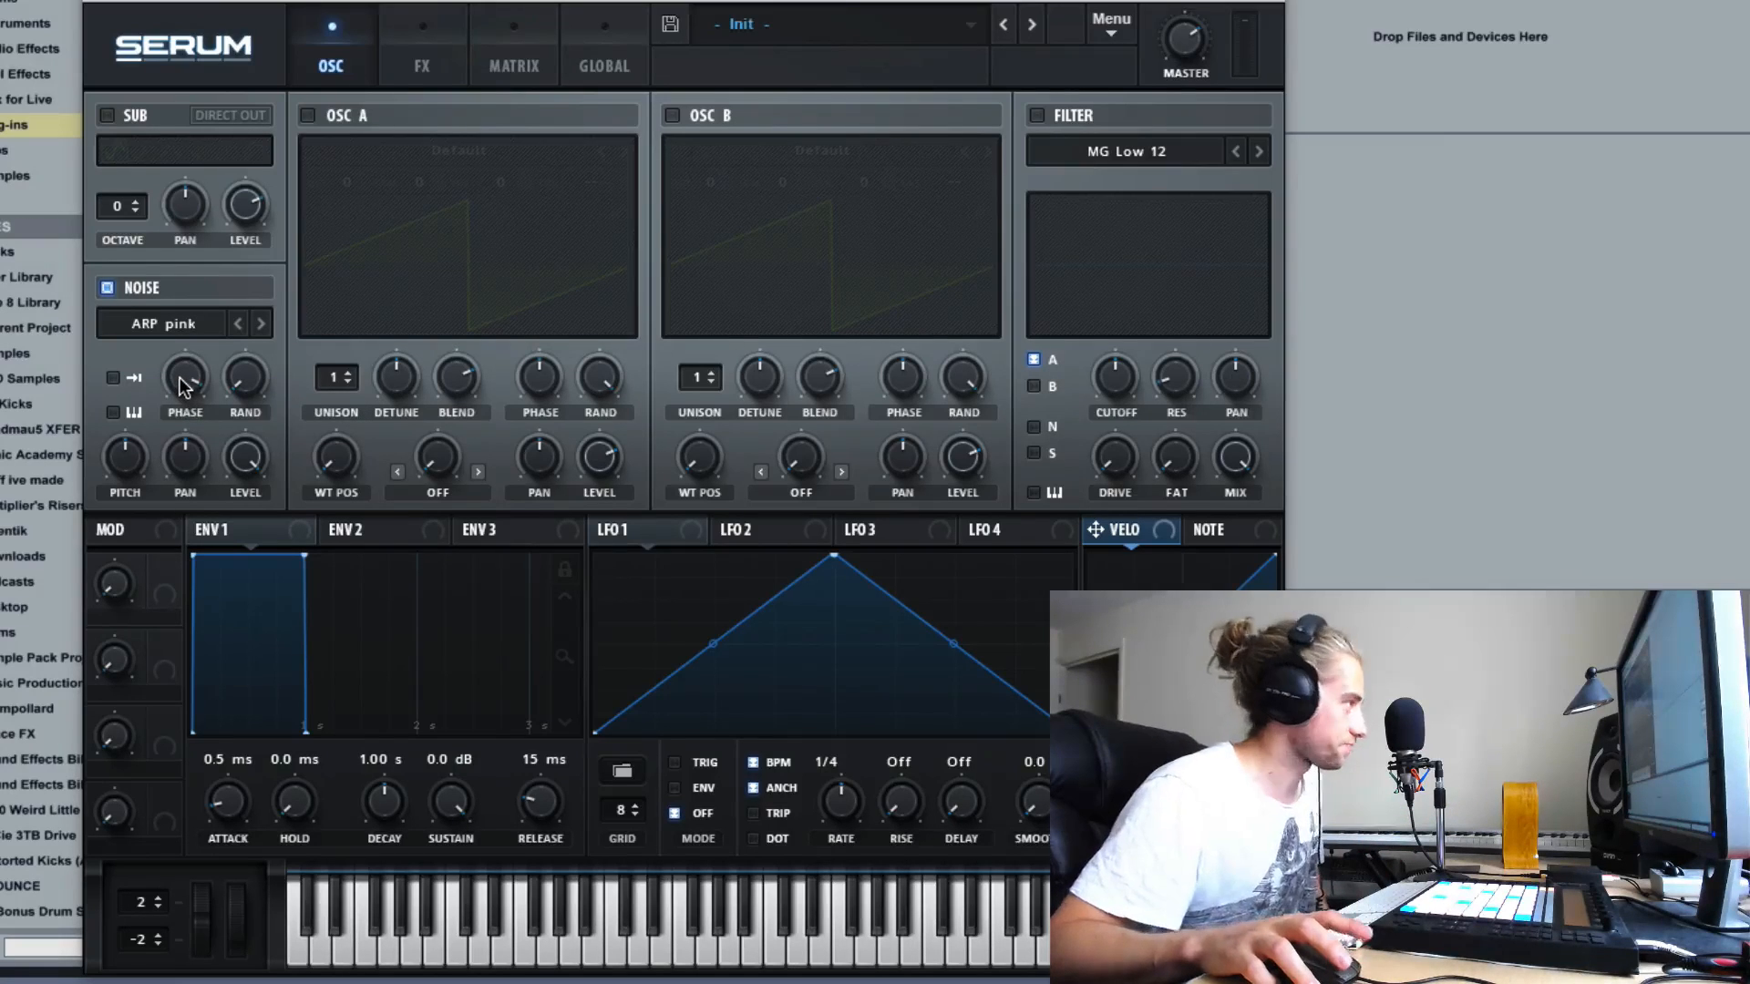
left_click_drag(182, 381, 188, 975)
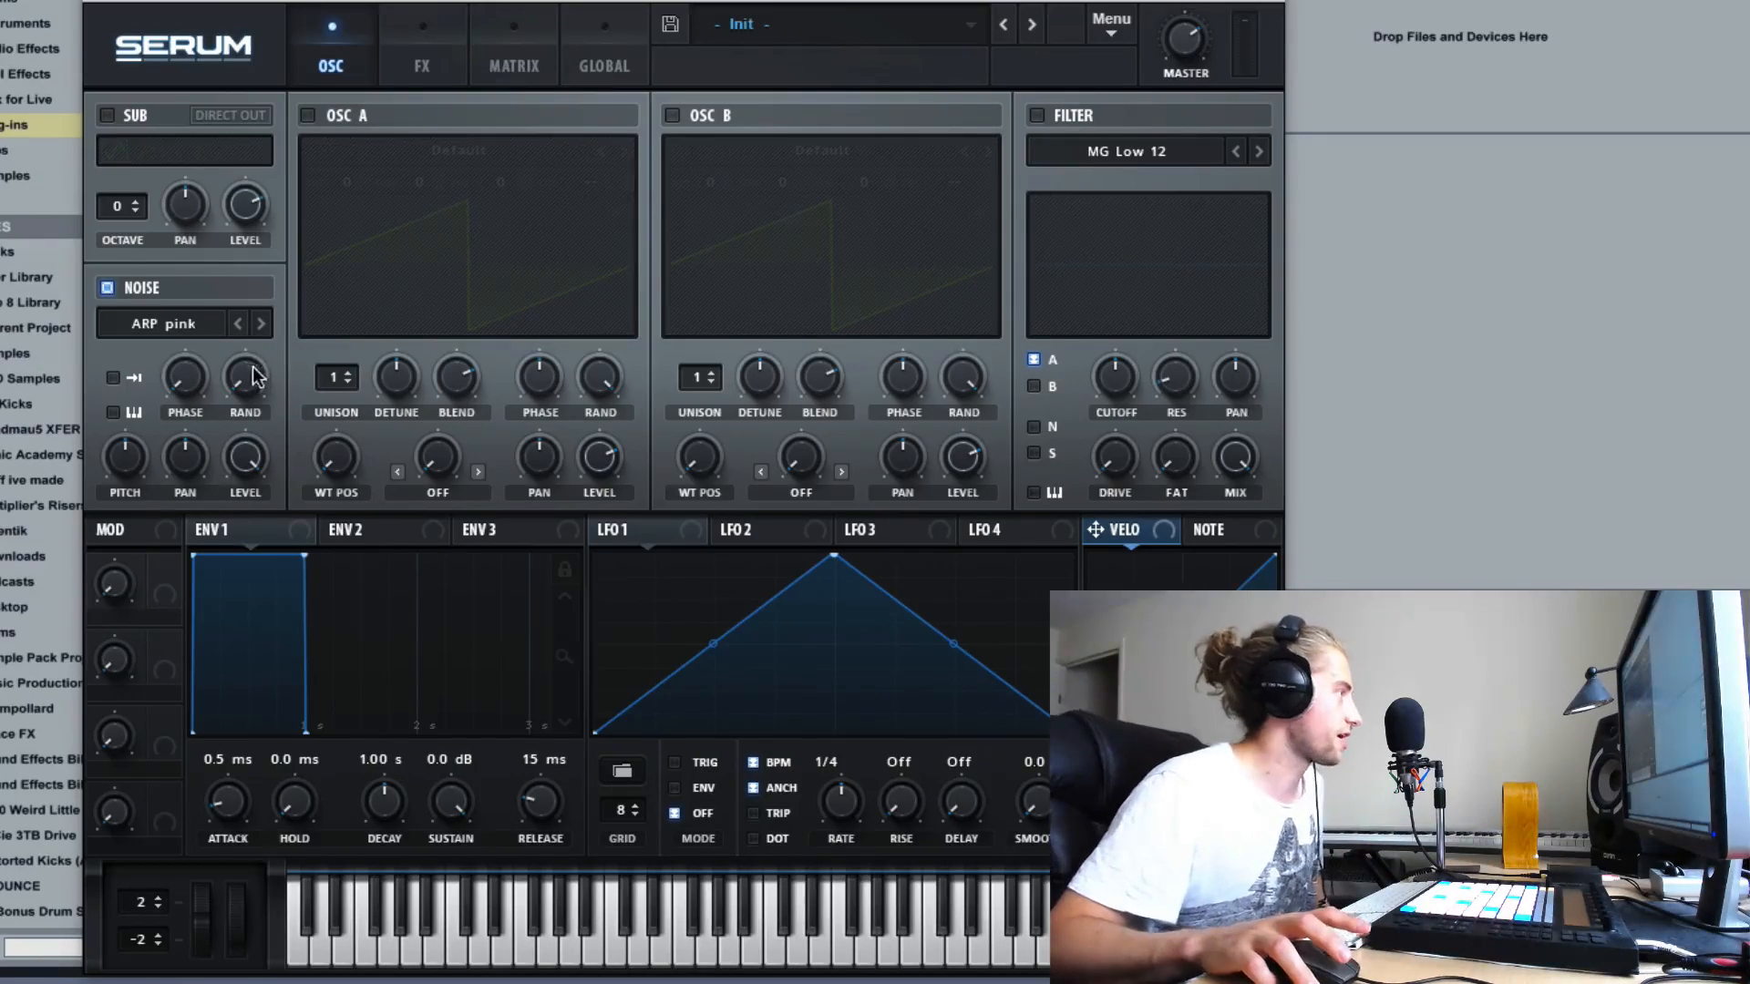
- Lower the noise oscillator's level and switch the noise oscillator off
left_click_drag(245, 458, 274, 428)
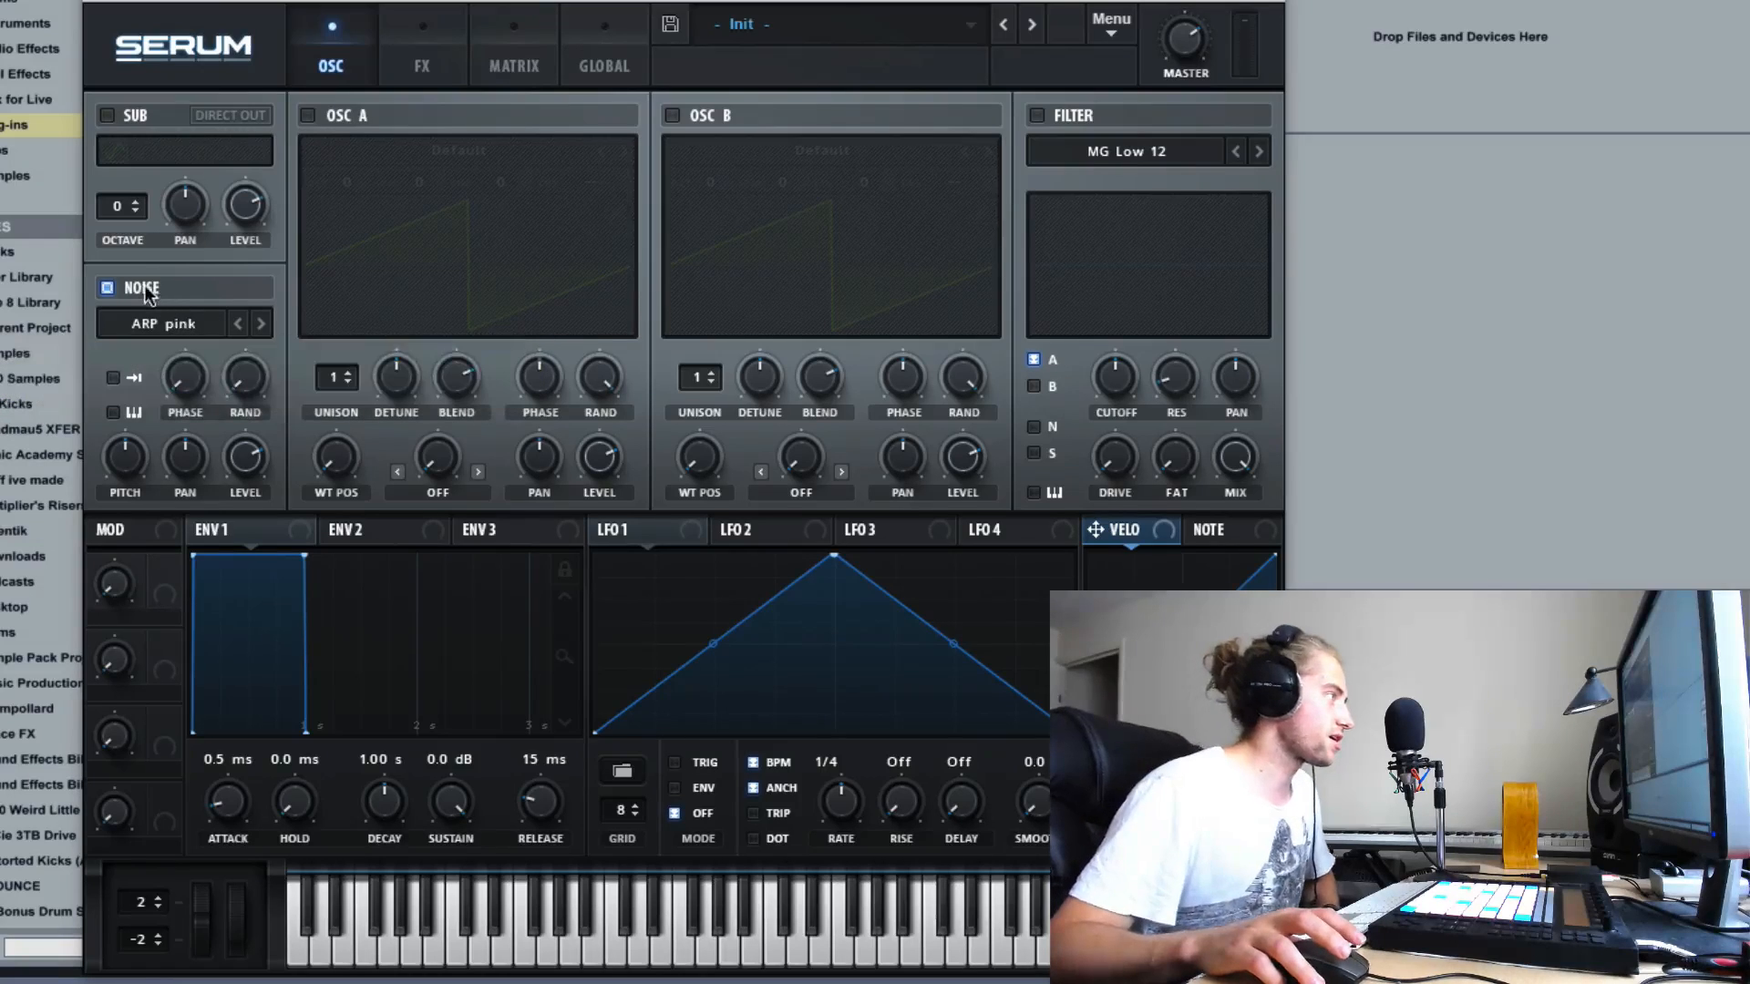
left_click(107, 288)
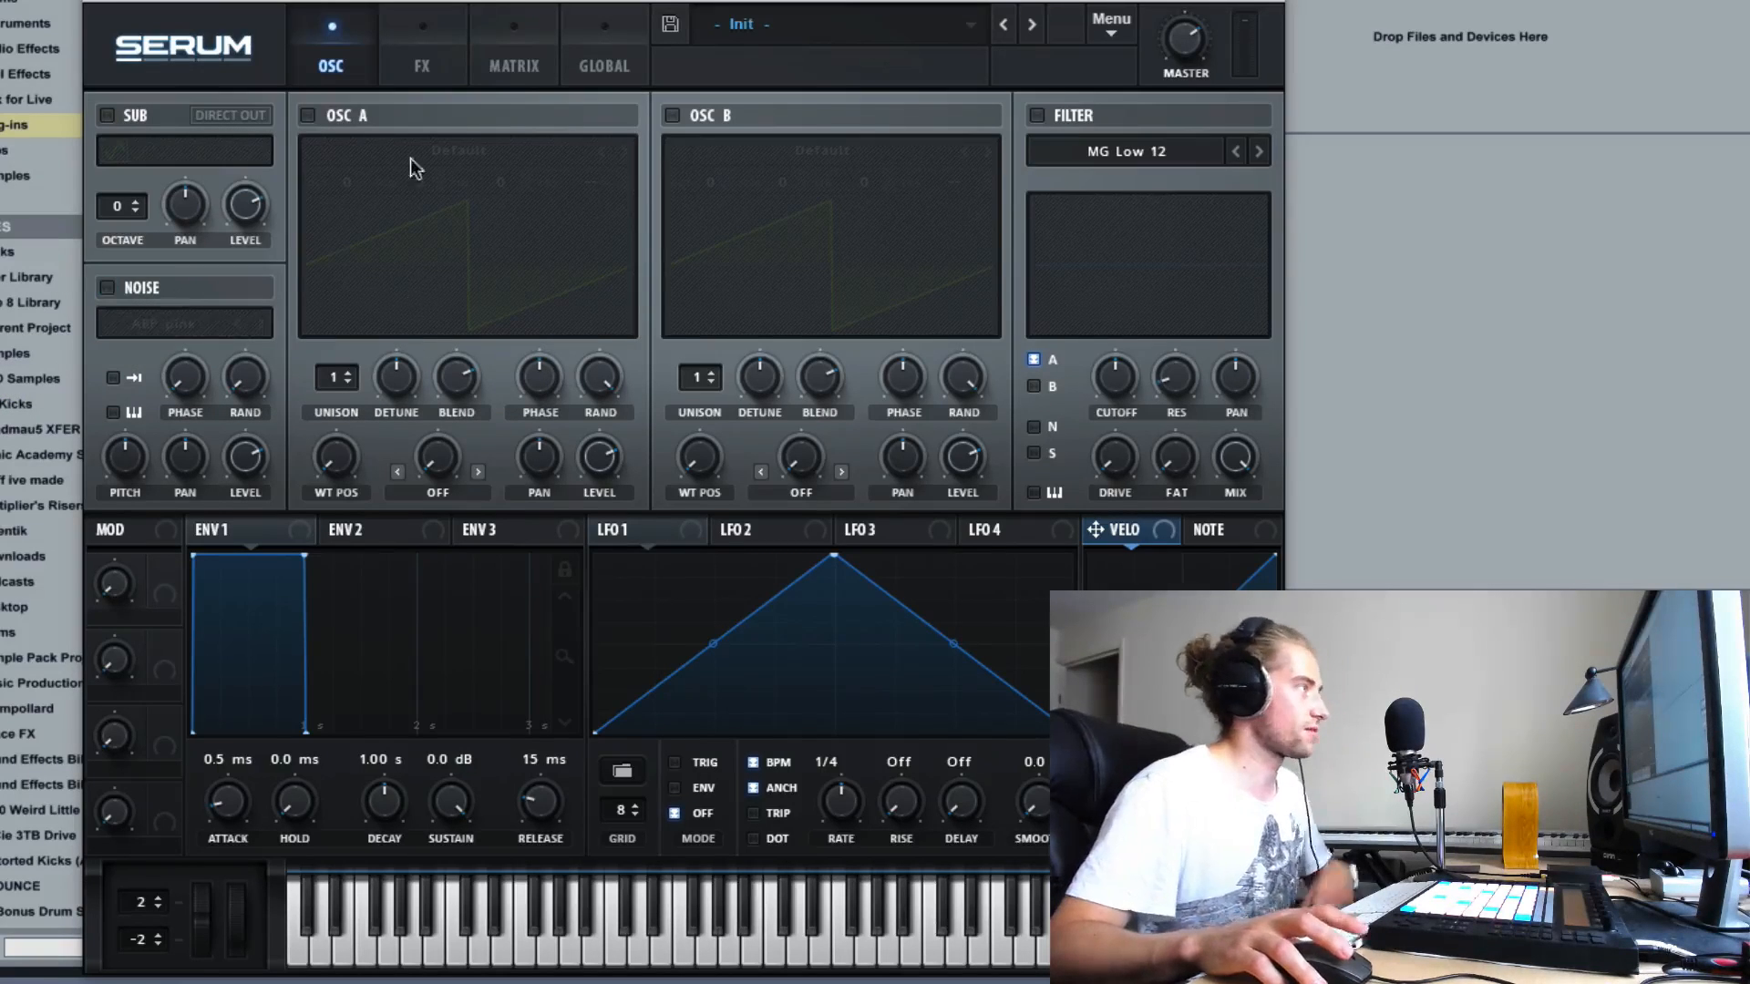
- Enable oscillator A and load the FM_Freak wavetable from the Digital category
left_click(309, 116)
left_click(505, 153)
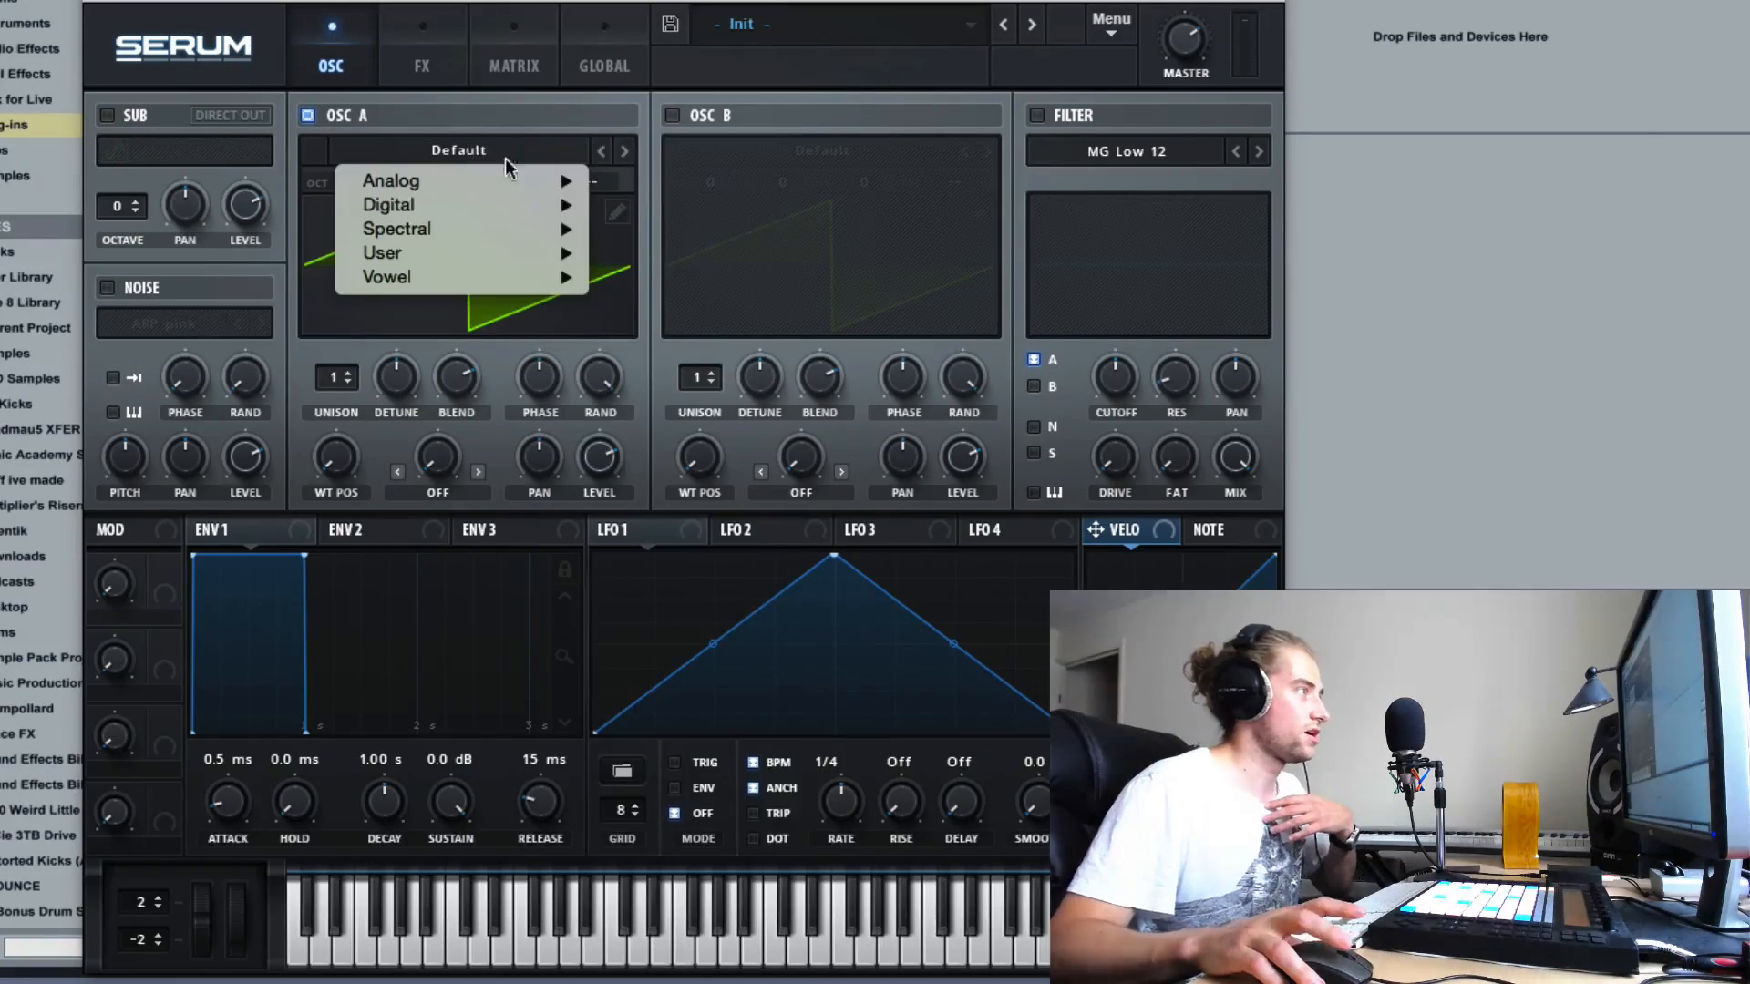
mouse_move(510, 204)
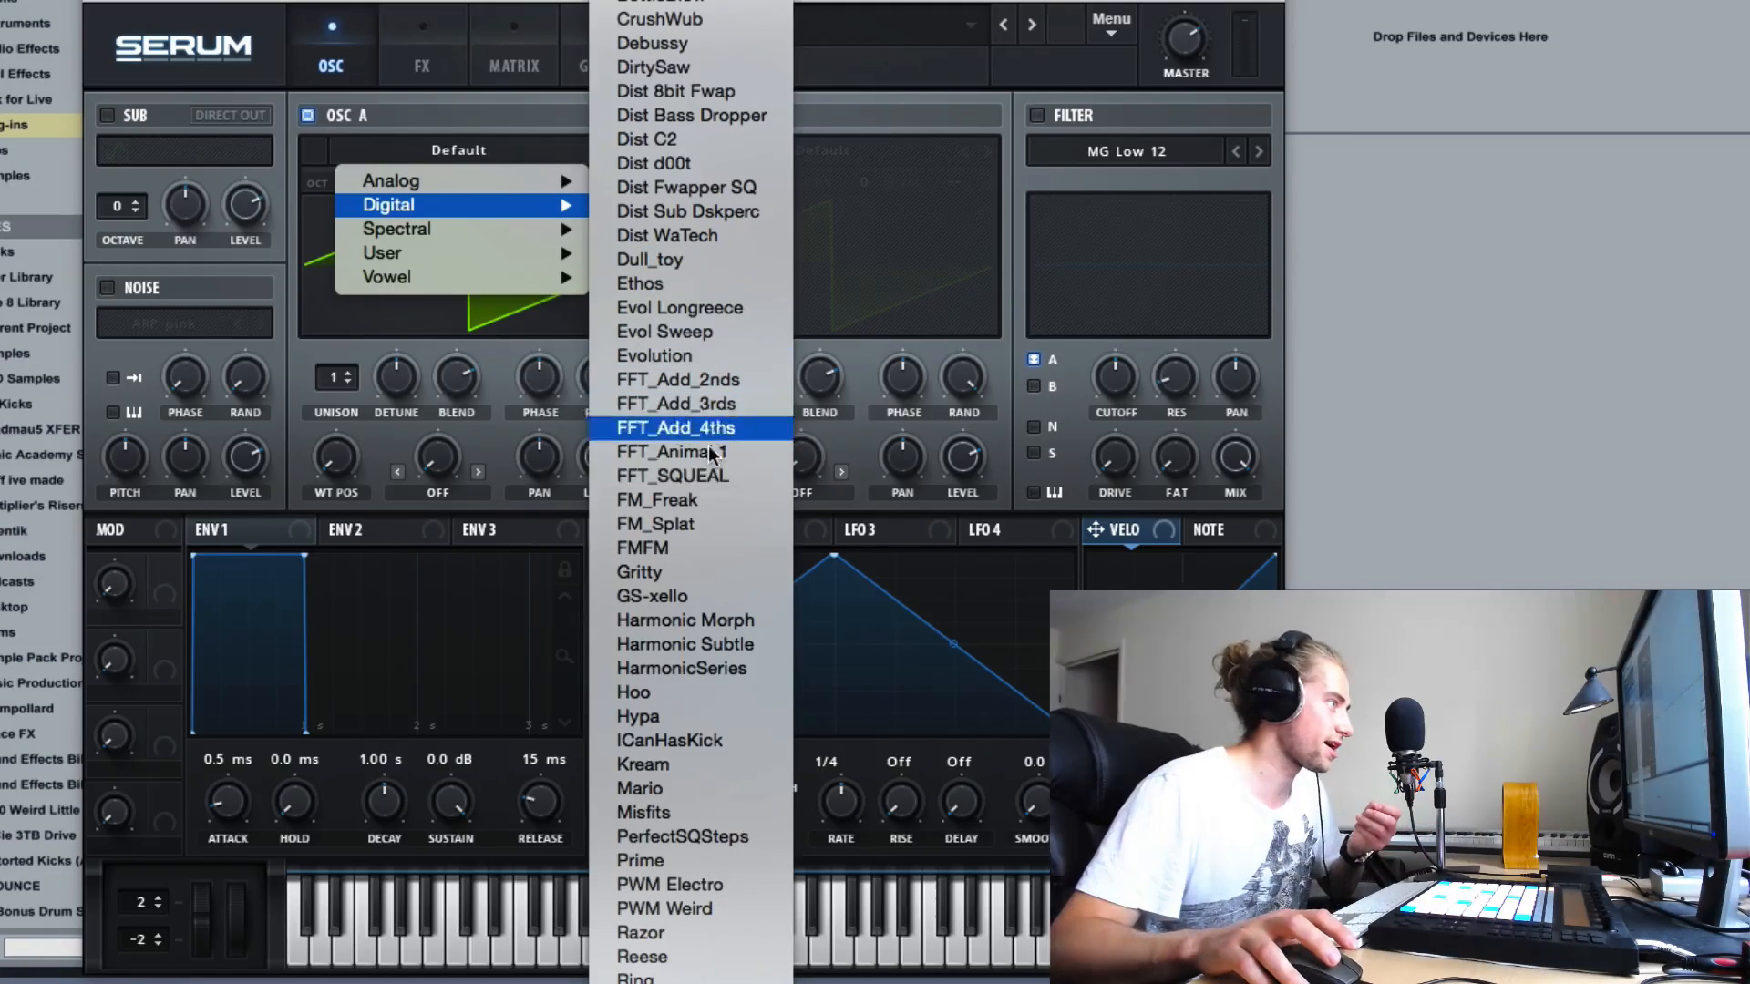
left_click(697, 527)
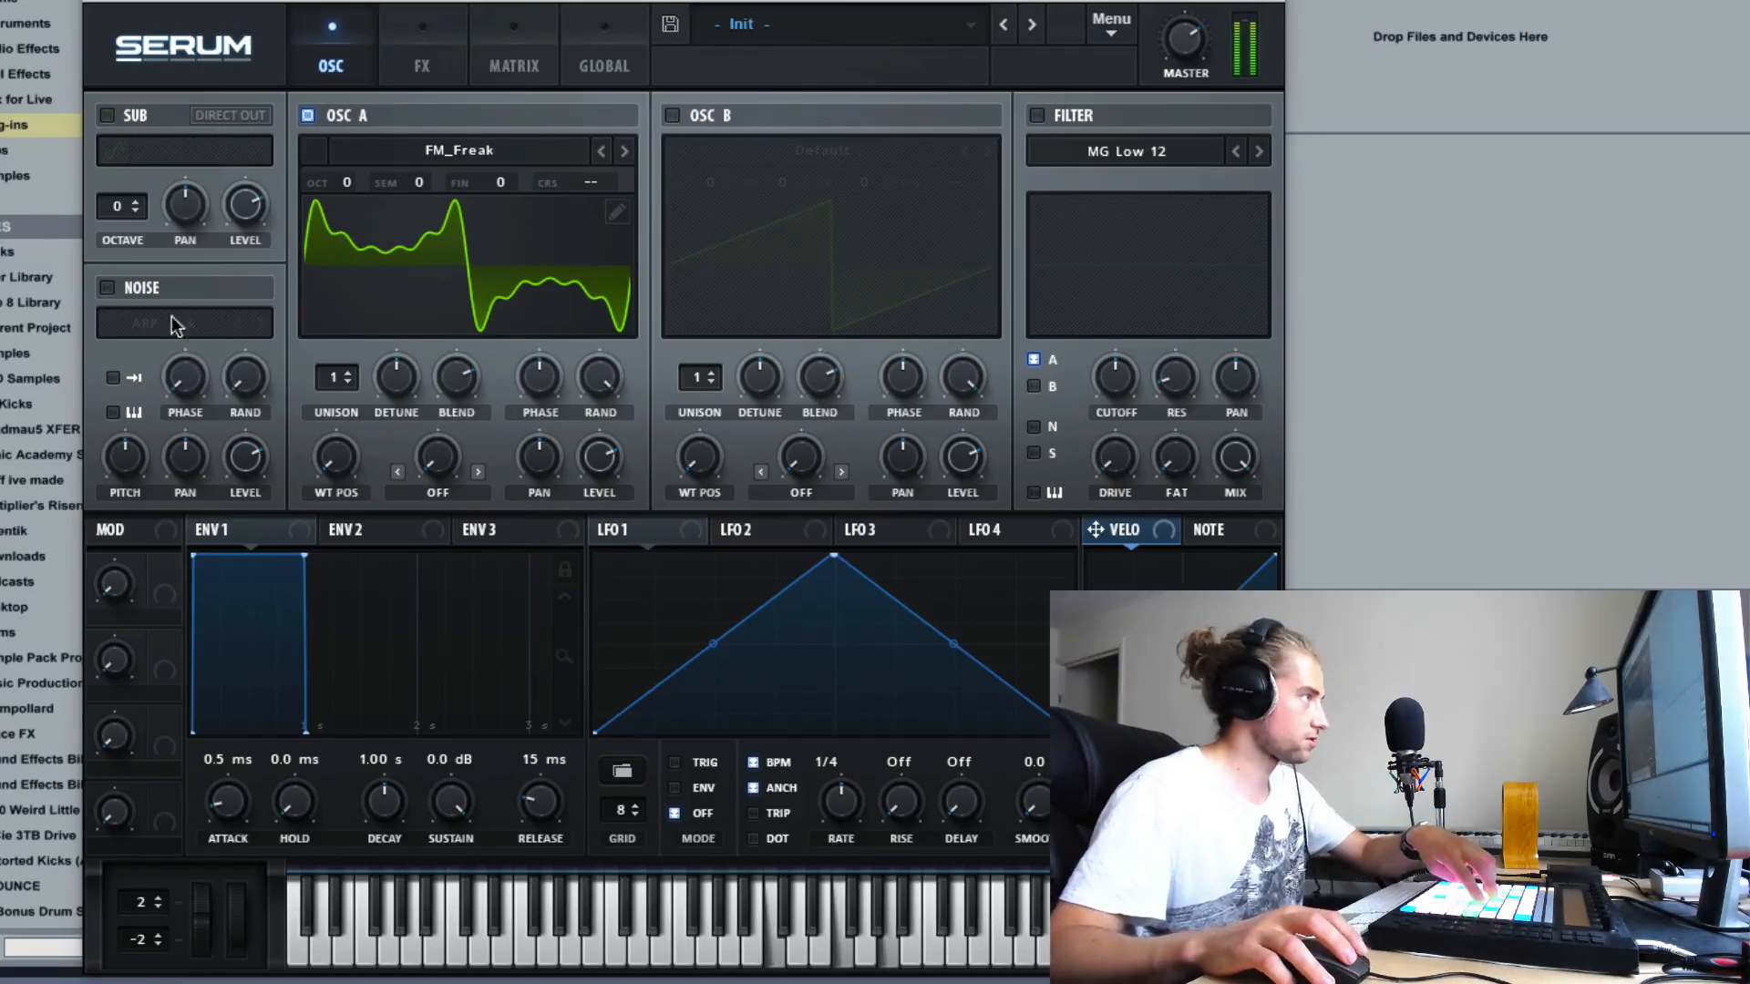
- Turn the ARP pink noise back on to layer it with oscillator A, varying the noise phase, pitch and level
left_click(107, 288)
left_click_drag(261, 466, 255, 560)
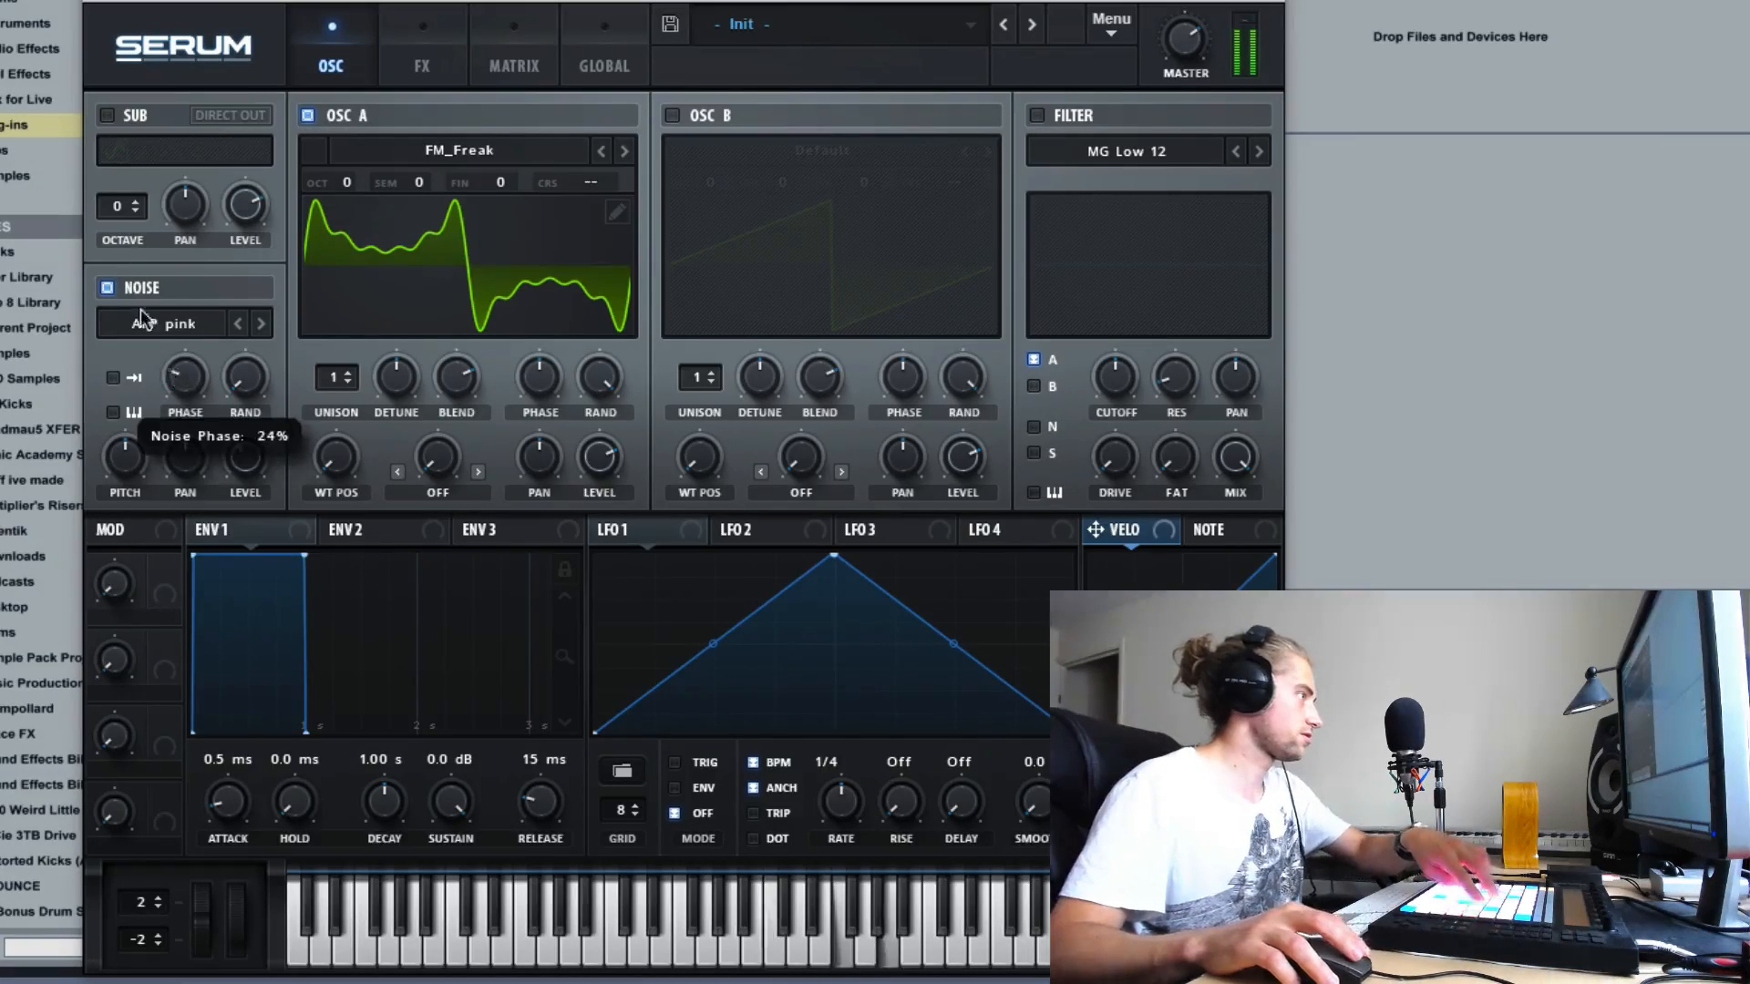
left_click_drag(124, 456, 100, 337)
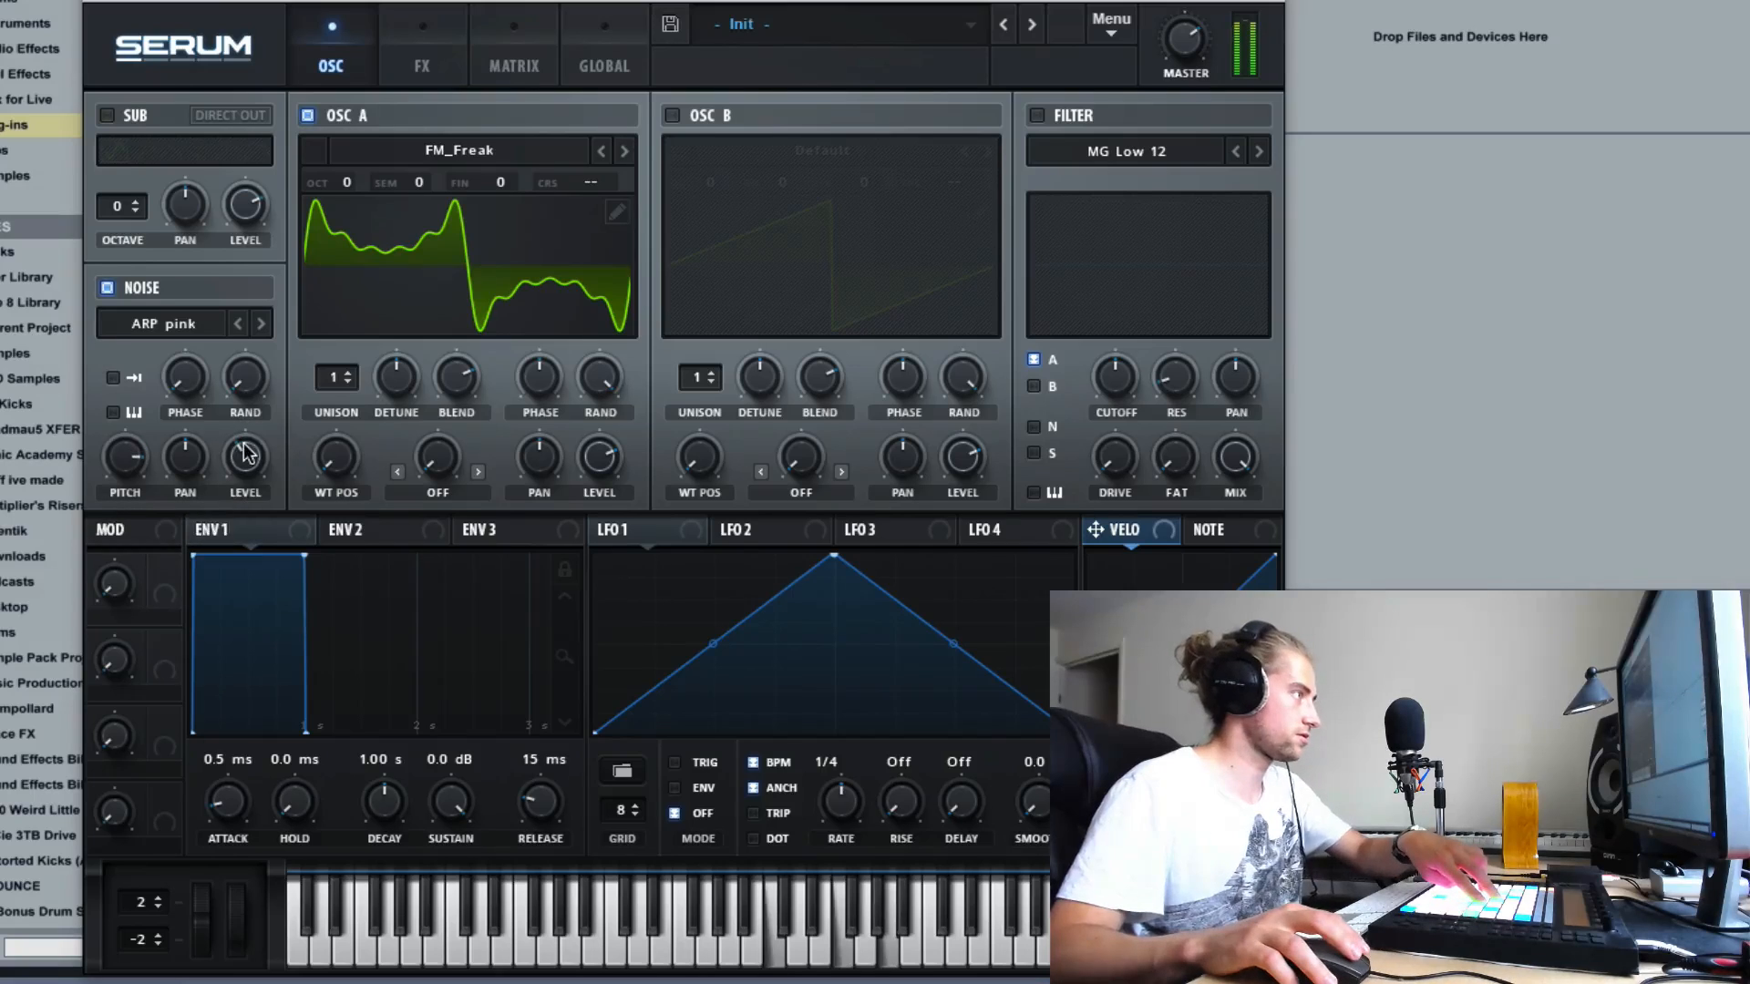
left_click_drag(245, 460, 242, 492)
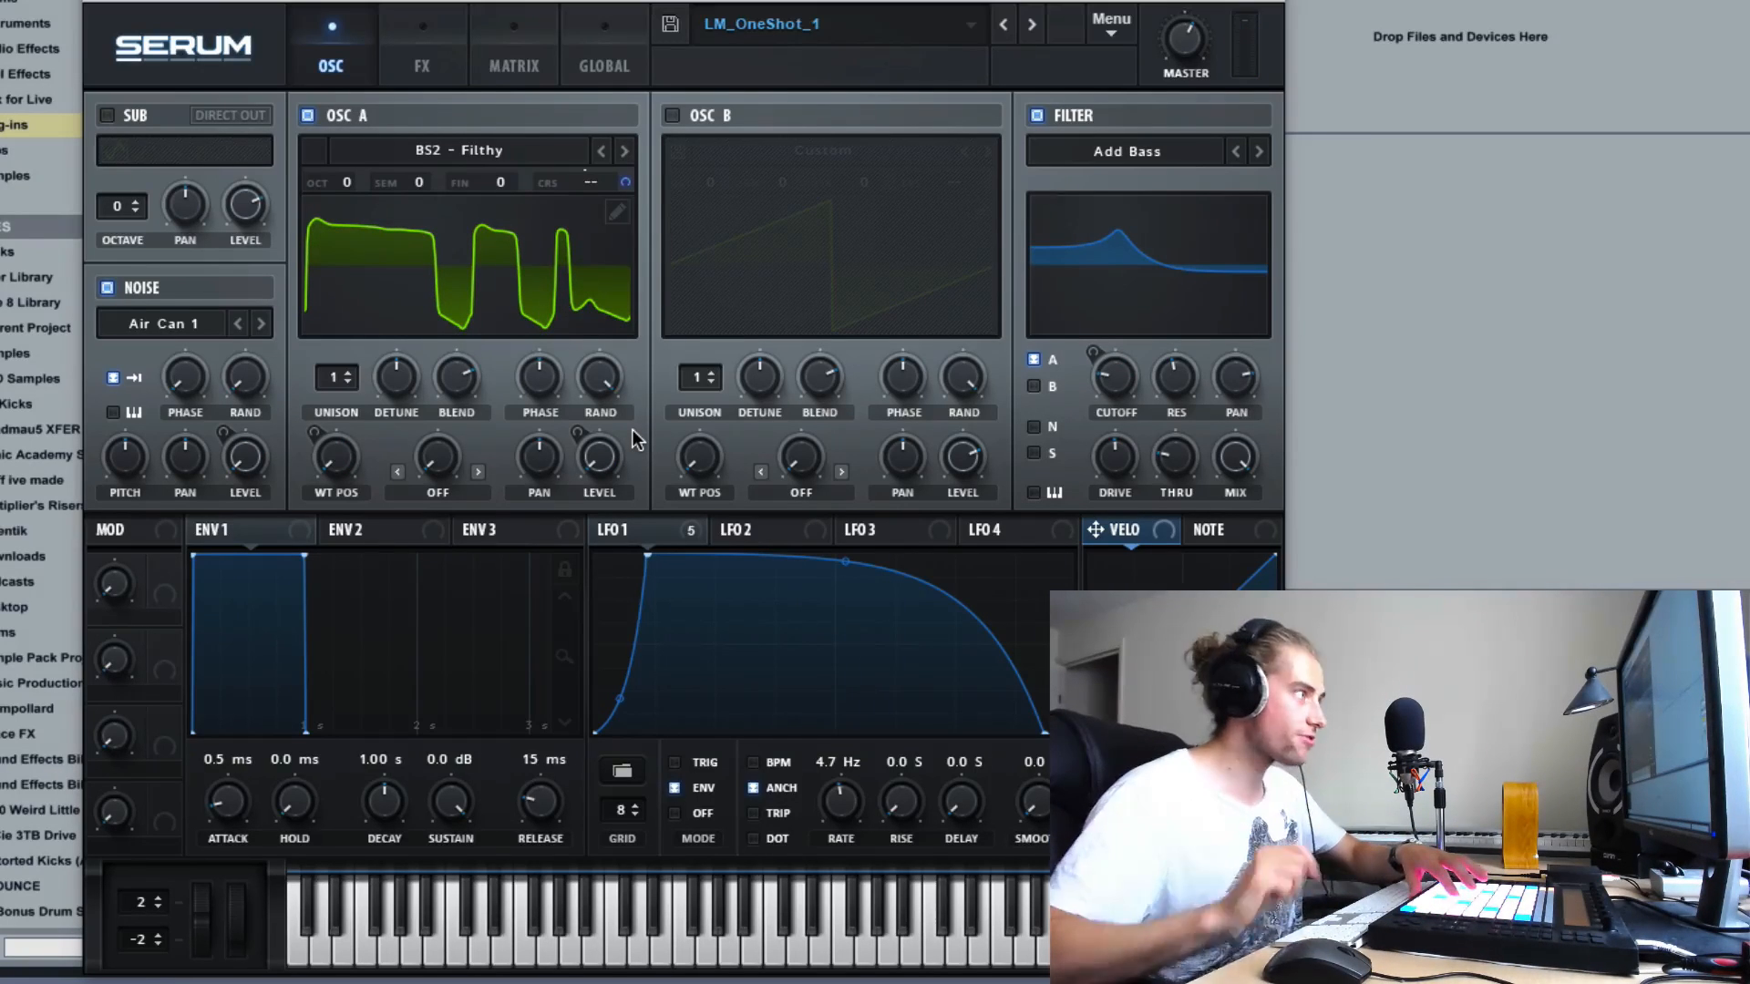
- Compare the LM_OneShot_1 sound by muting and restoring the Air Can 1 noise, oscillator A, and the noise again
left_click(106, 289)
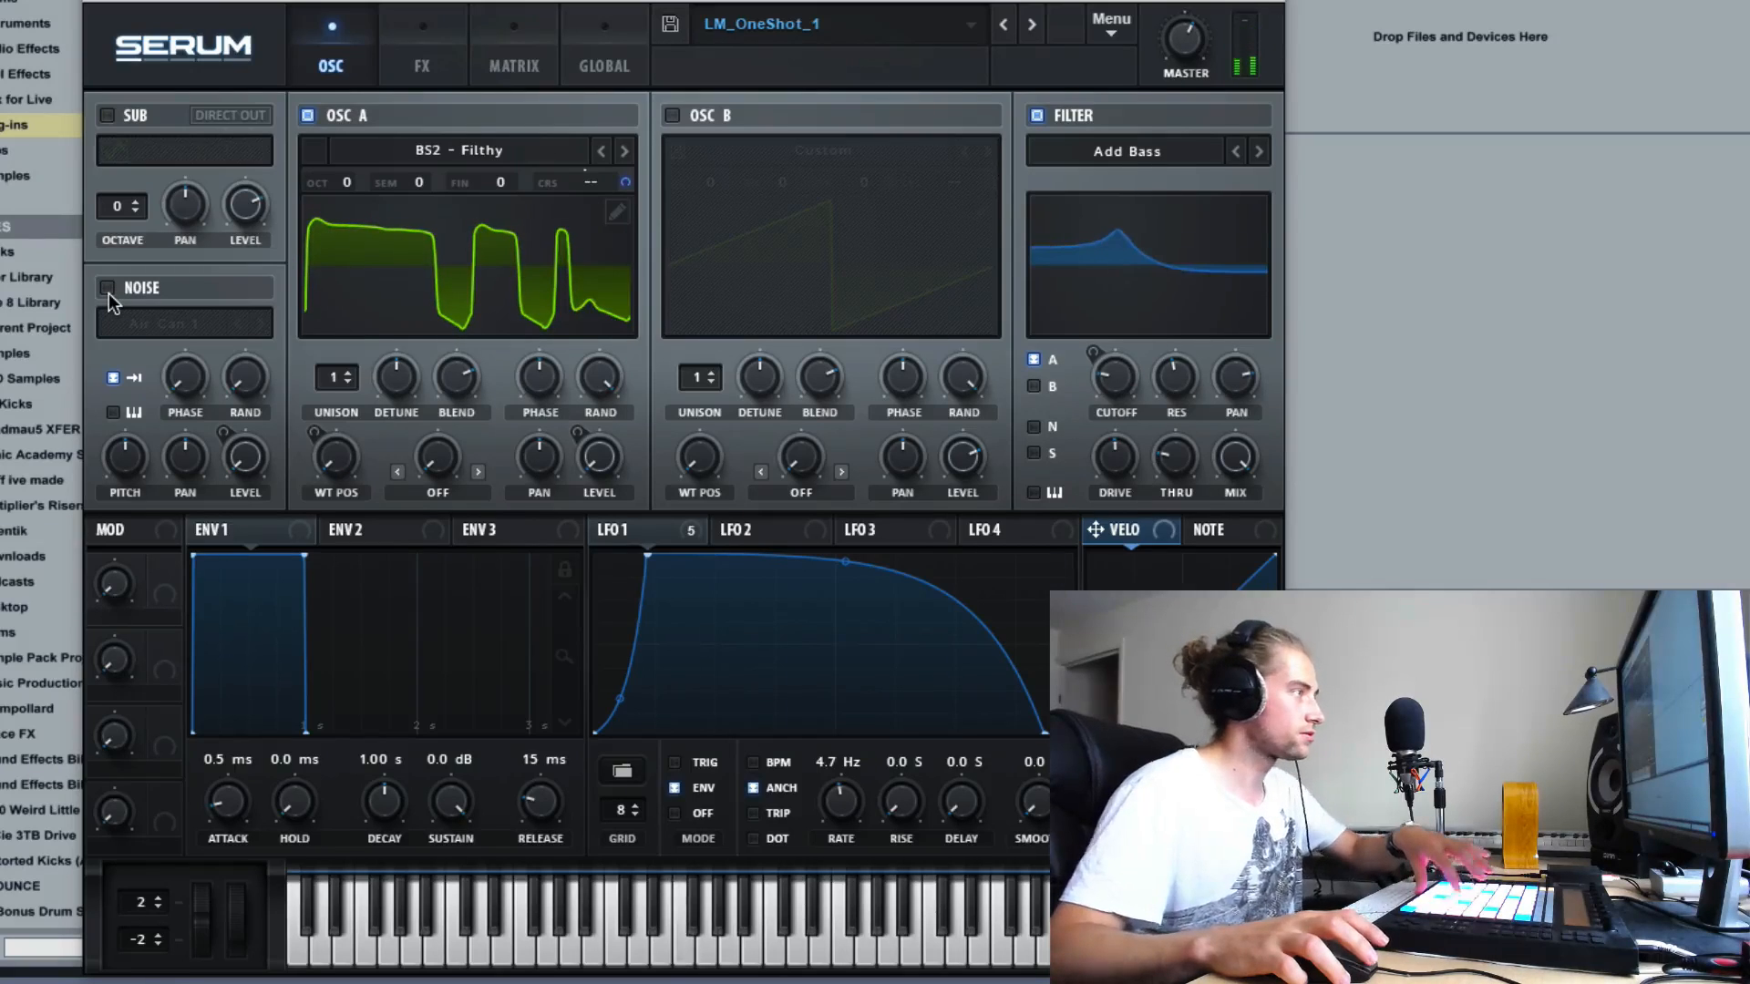
left_click(108, 292)
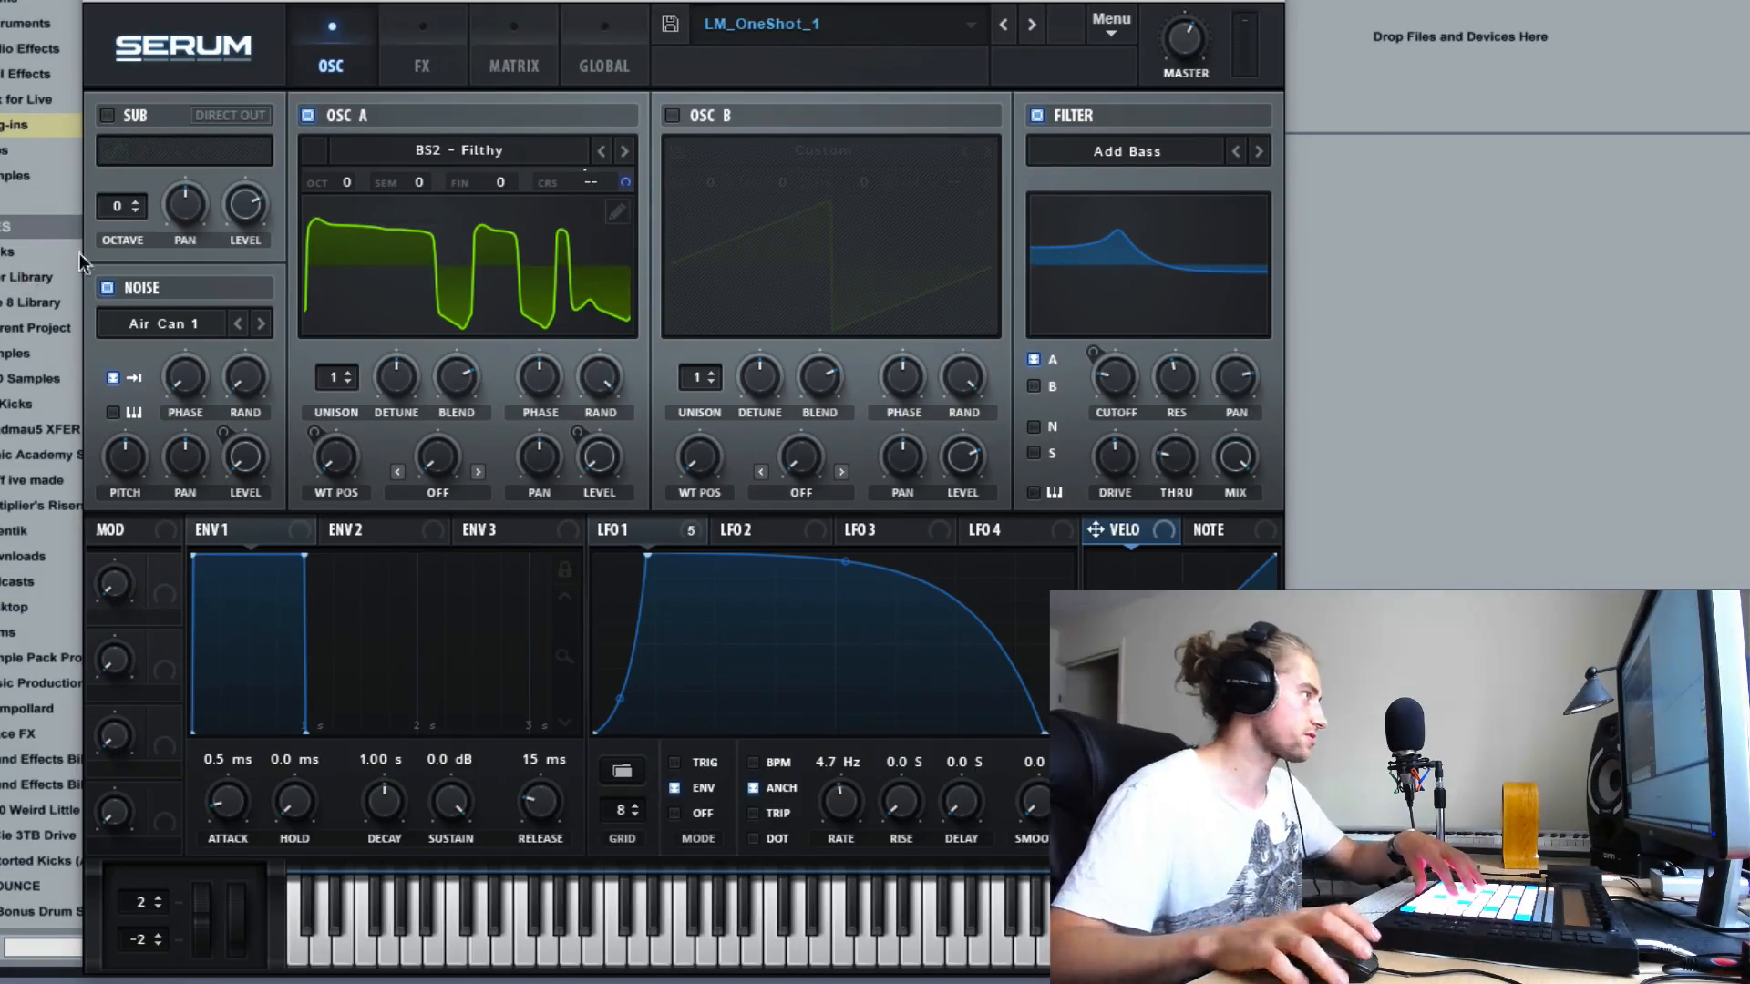
left_click(308, 116)
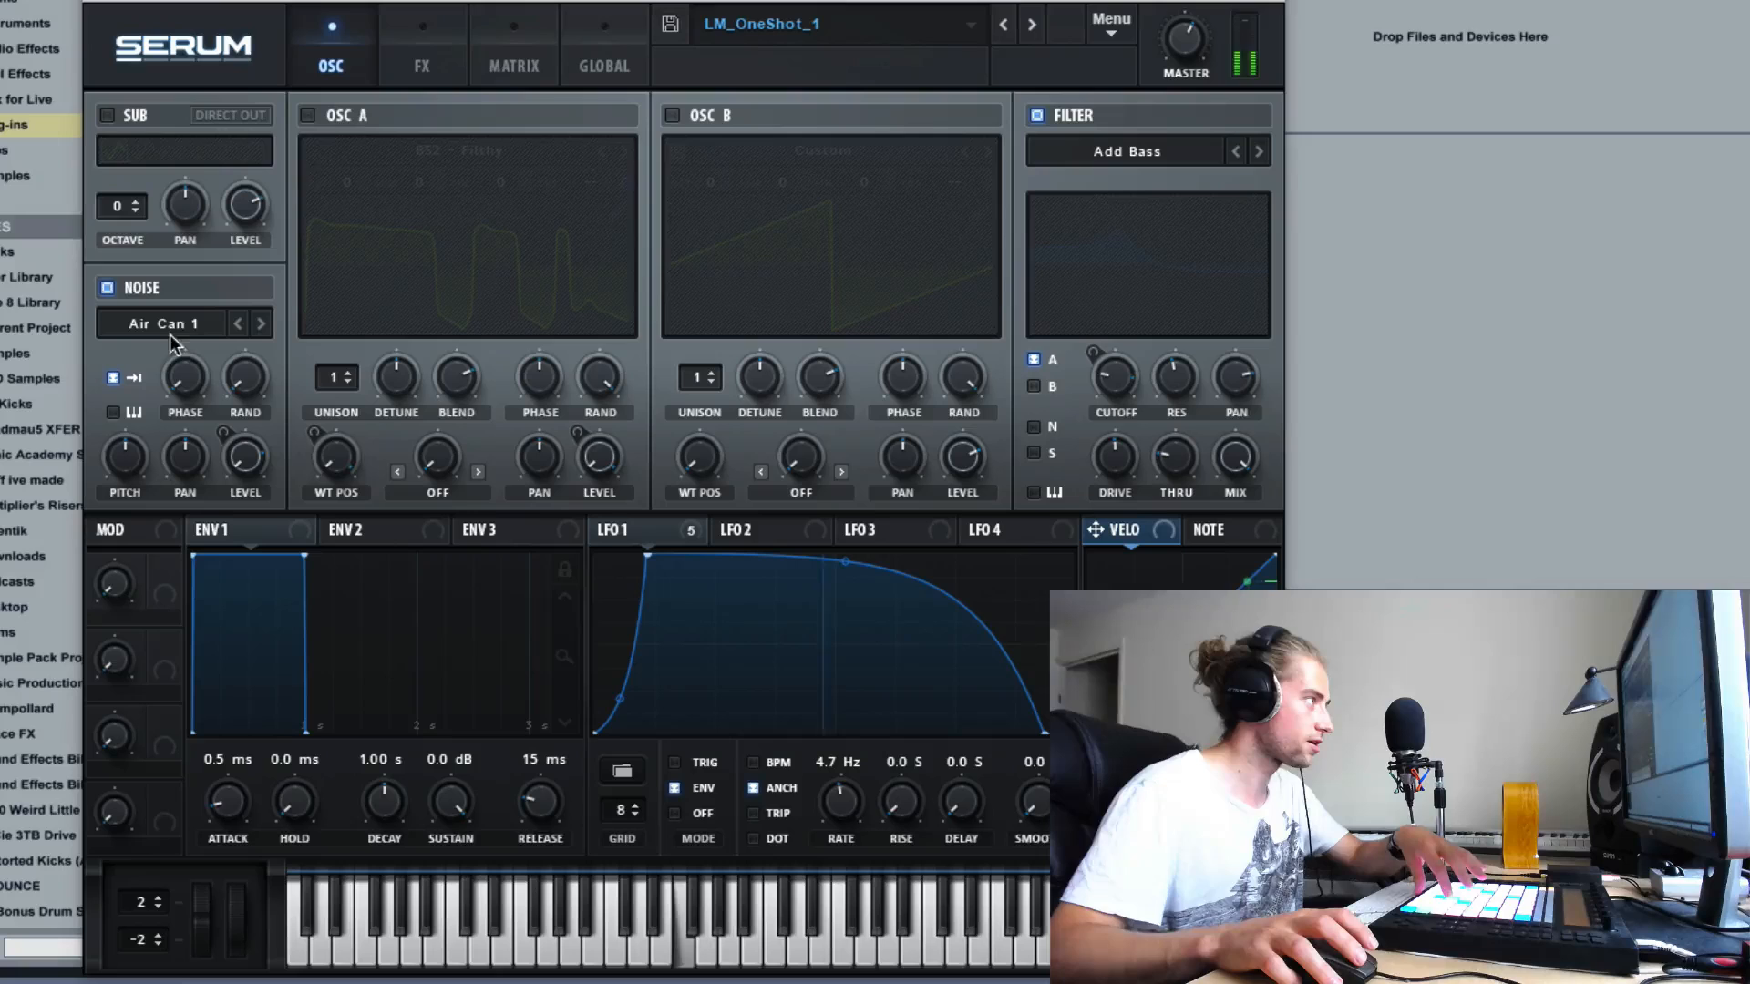
left_click(309, 115)
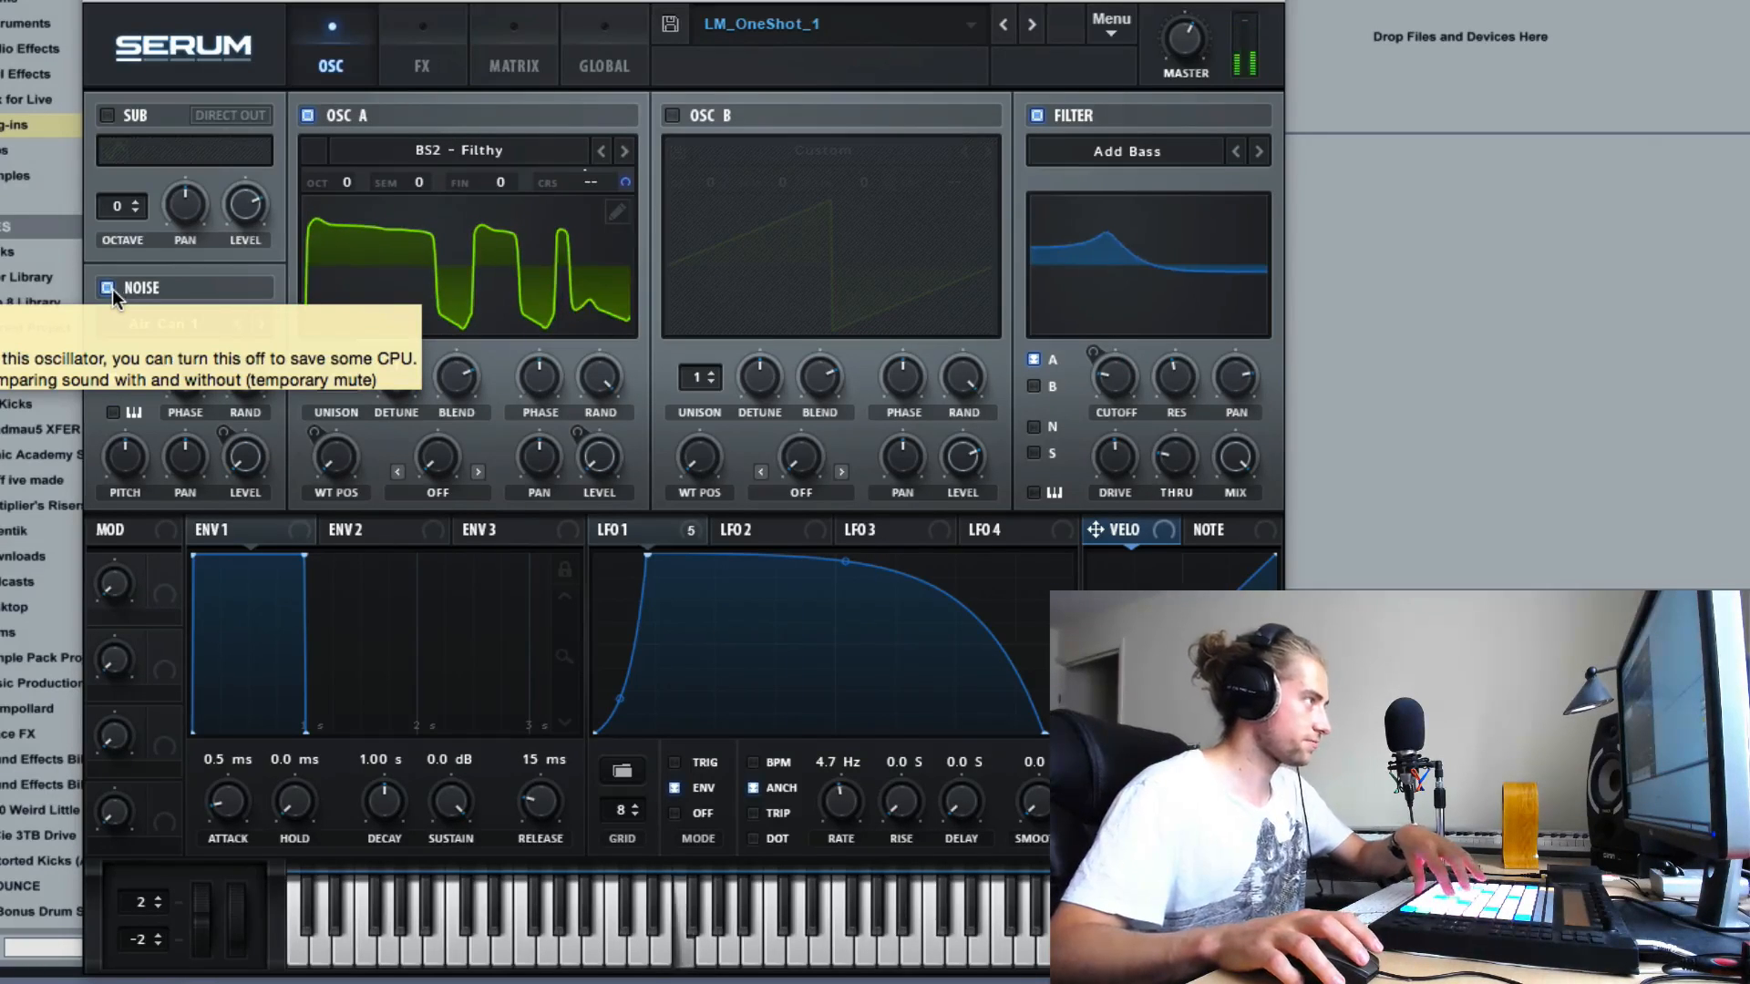
left_click(108, 288)
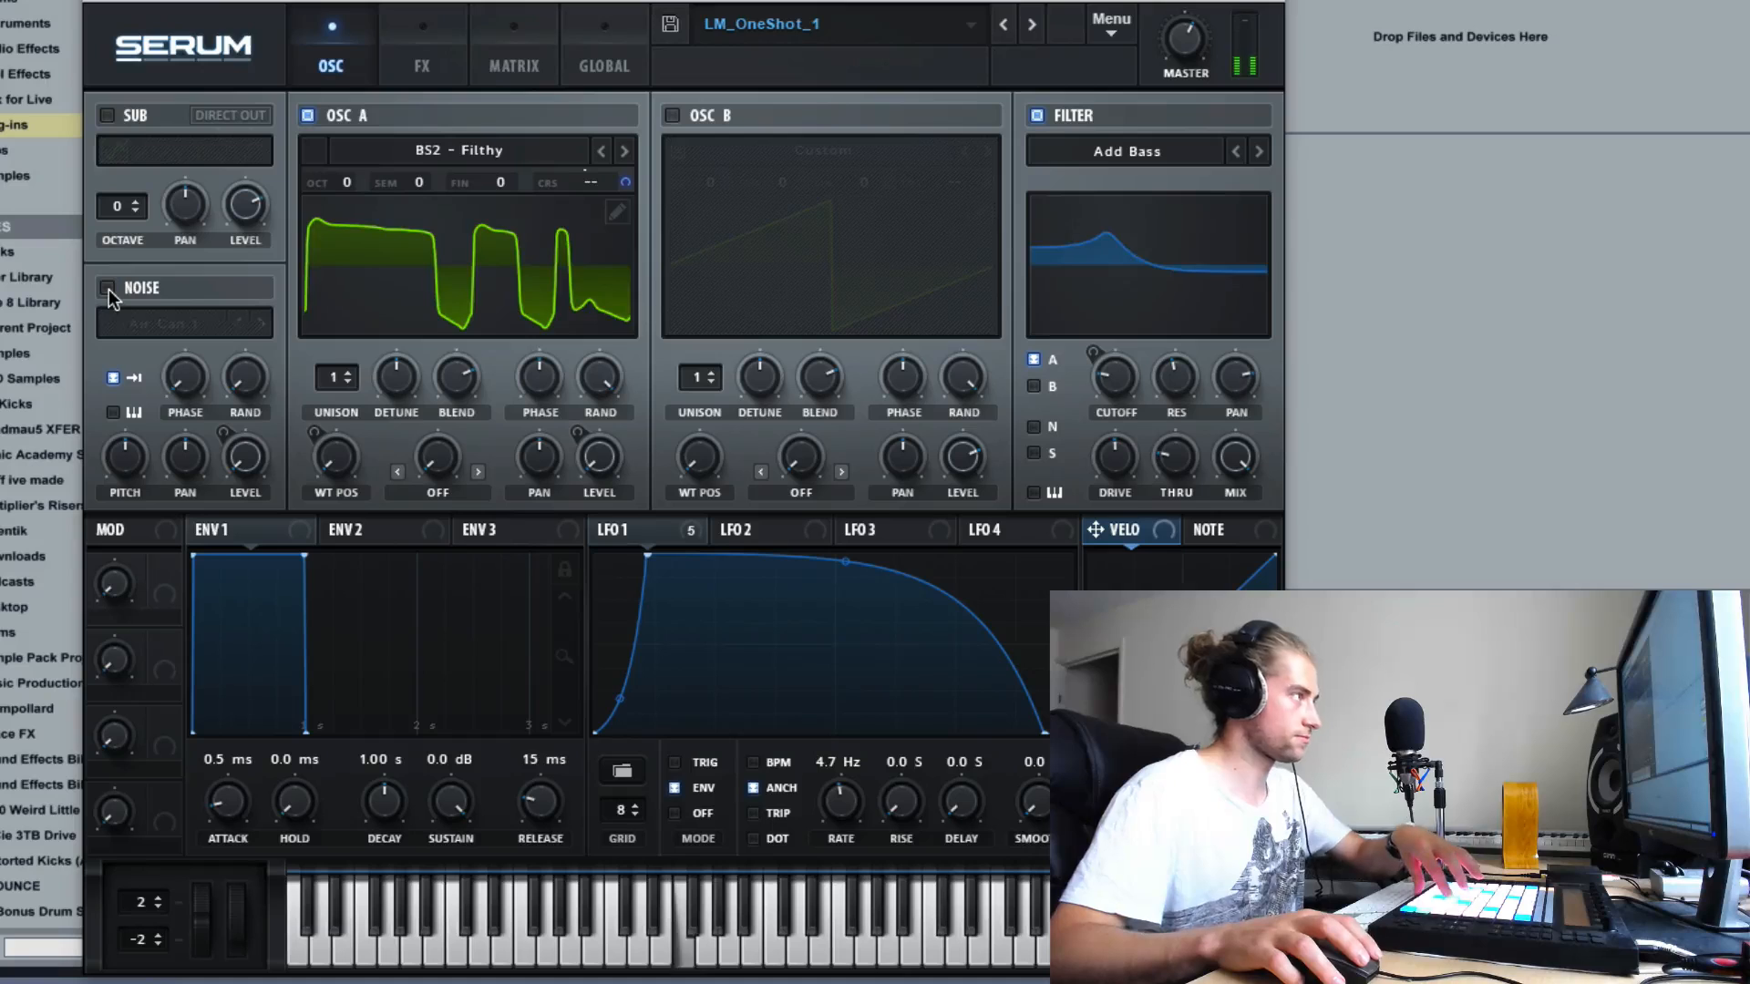
left_click(108, 288)
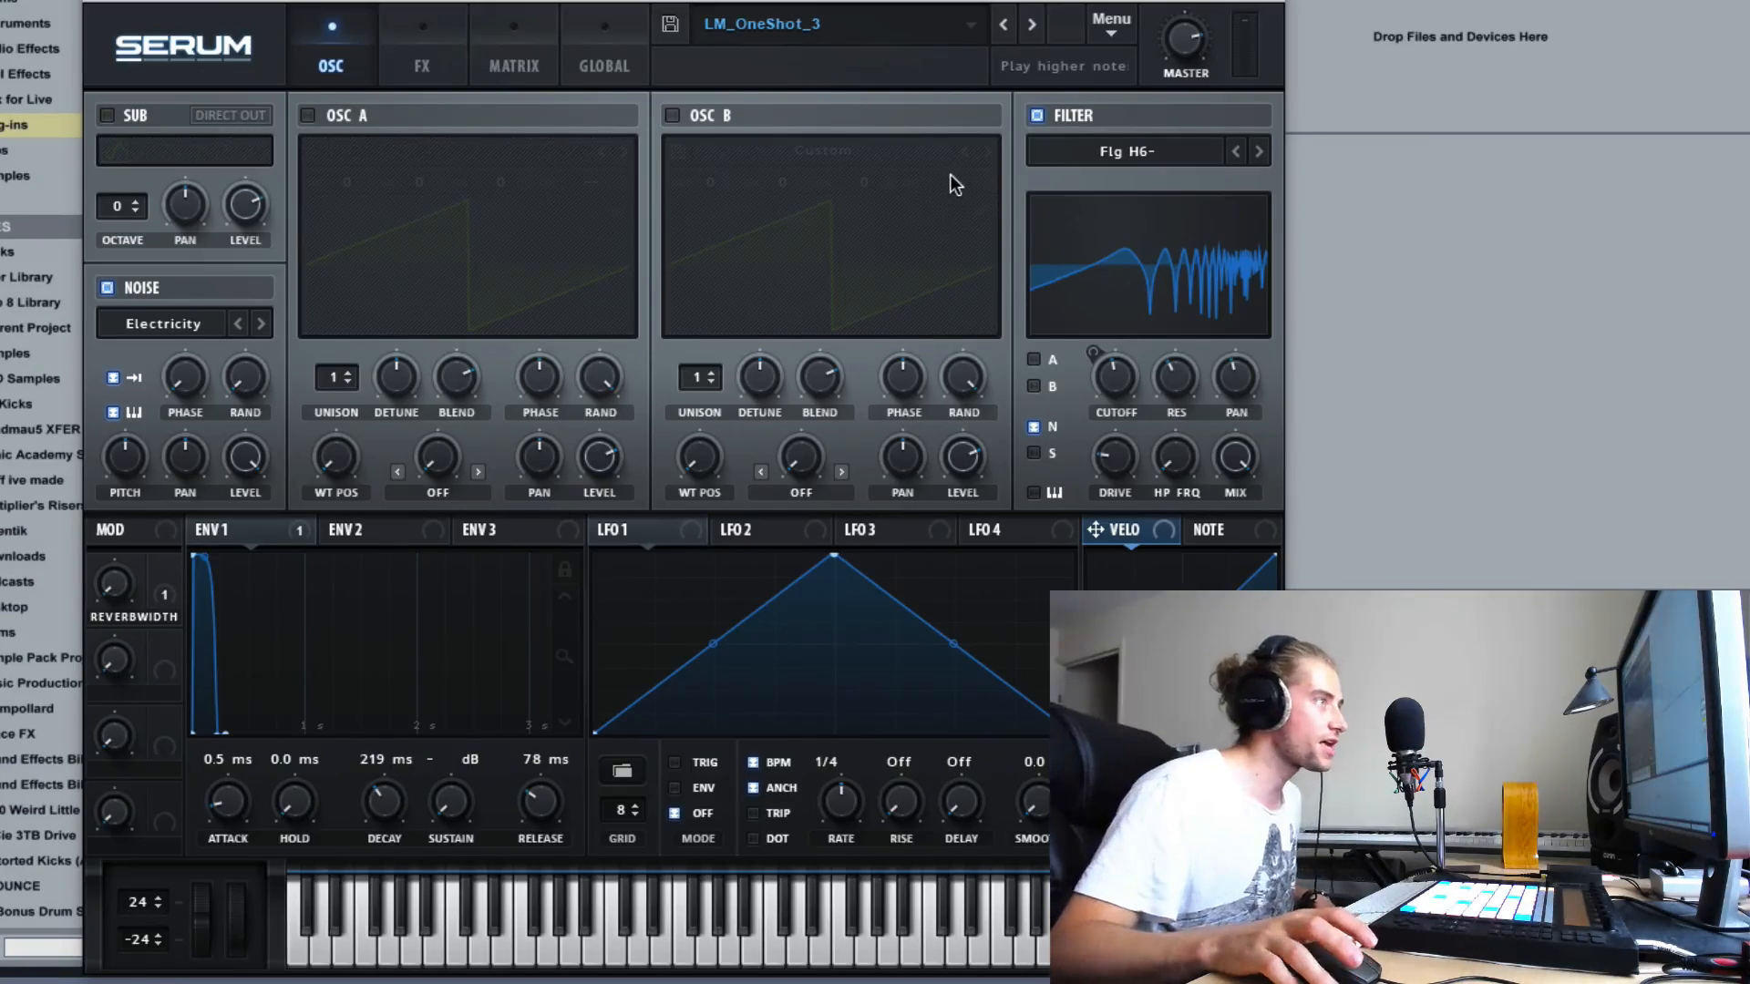
- Examine the effects used in the LM_OneShot_3 preset and return to the oscillator view
left_click(453, 49)
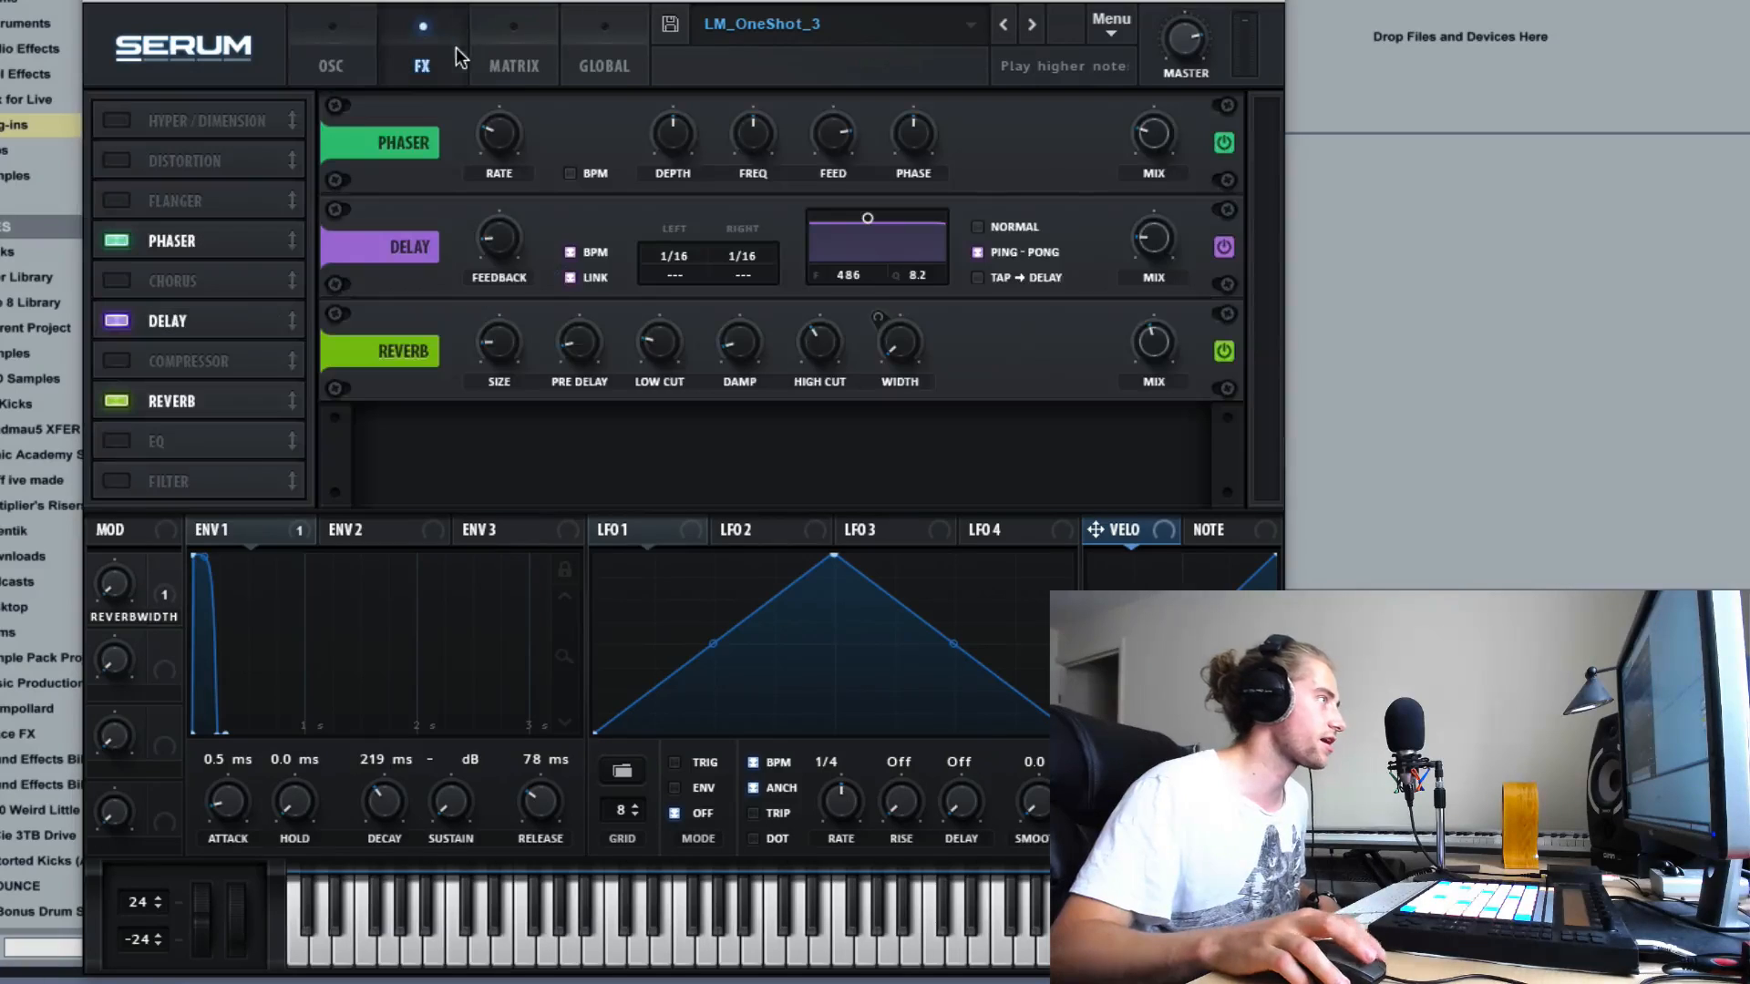
left_click(311, 30)
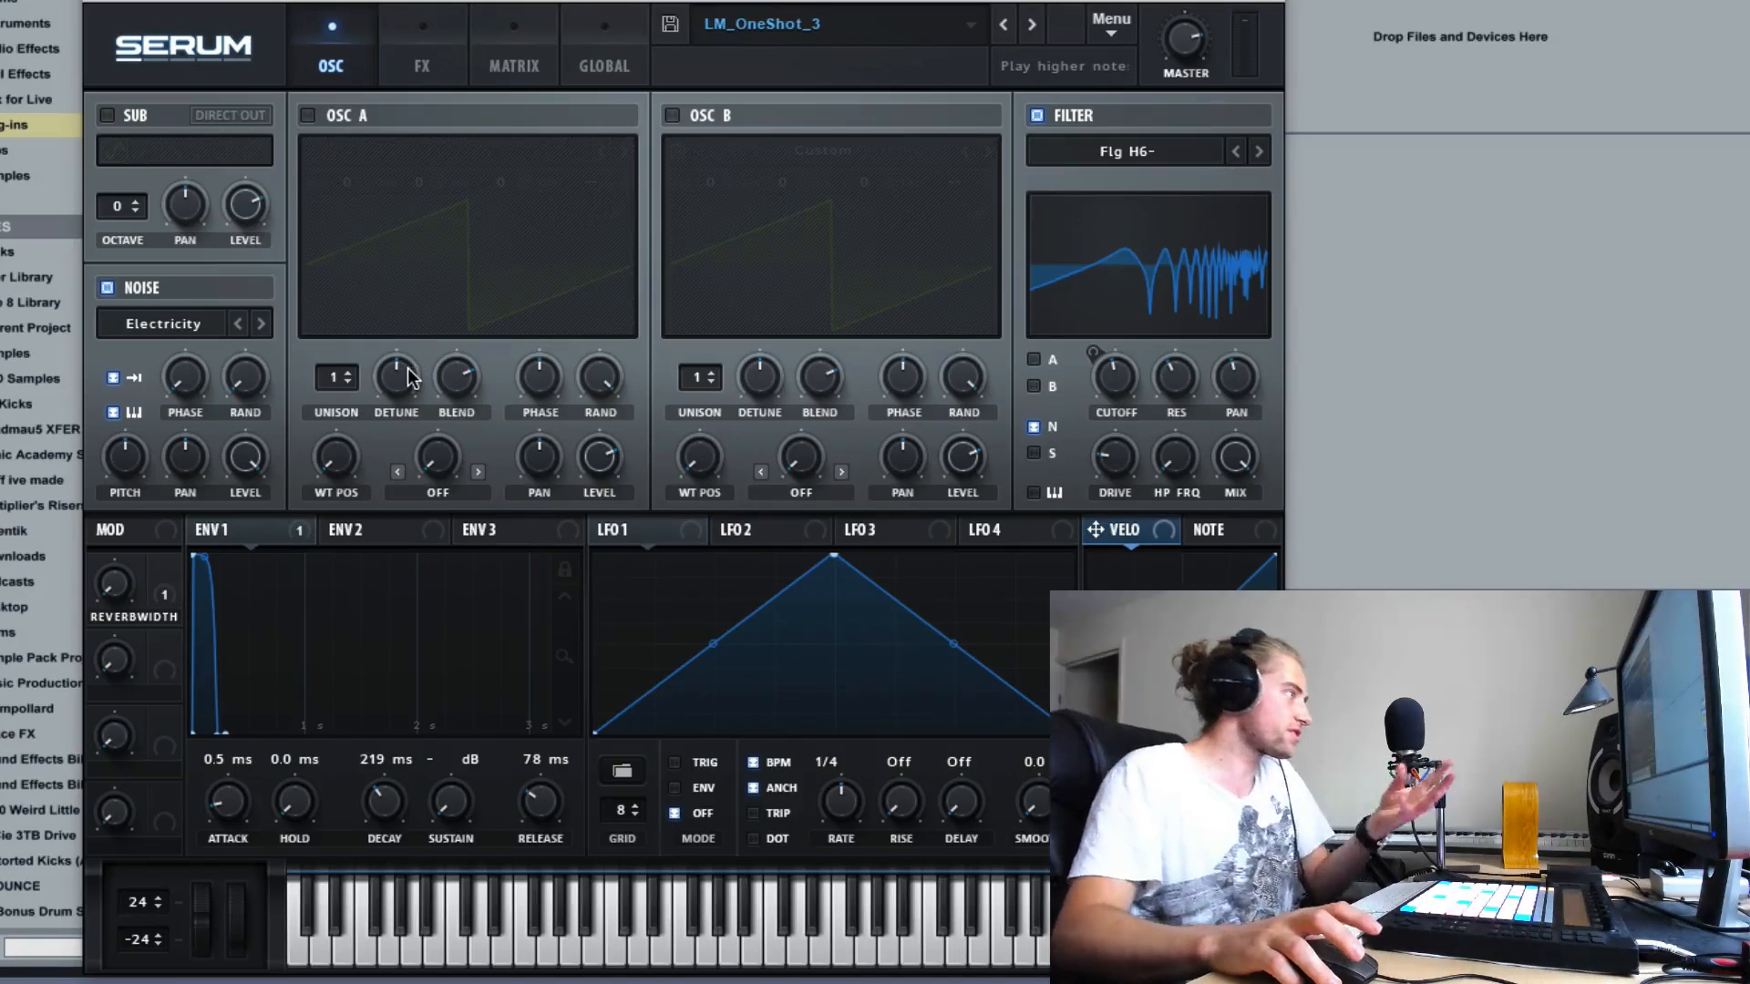